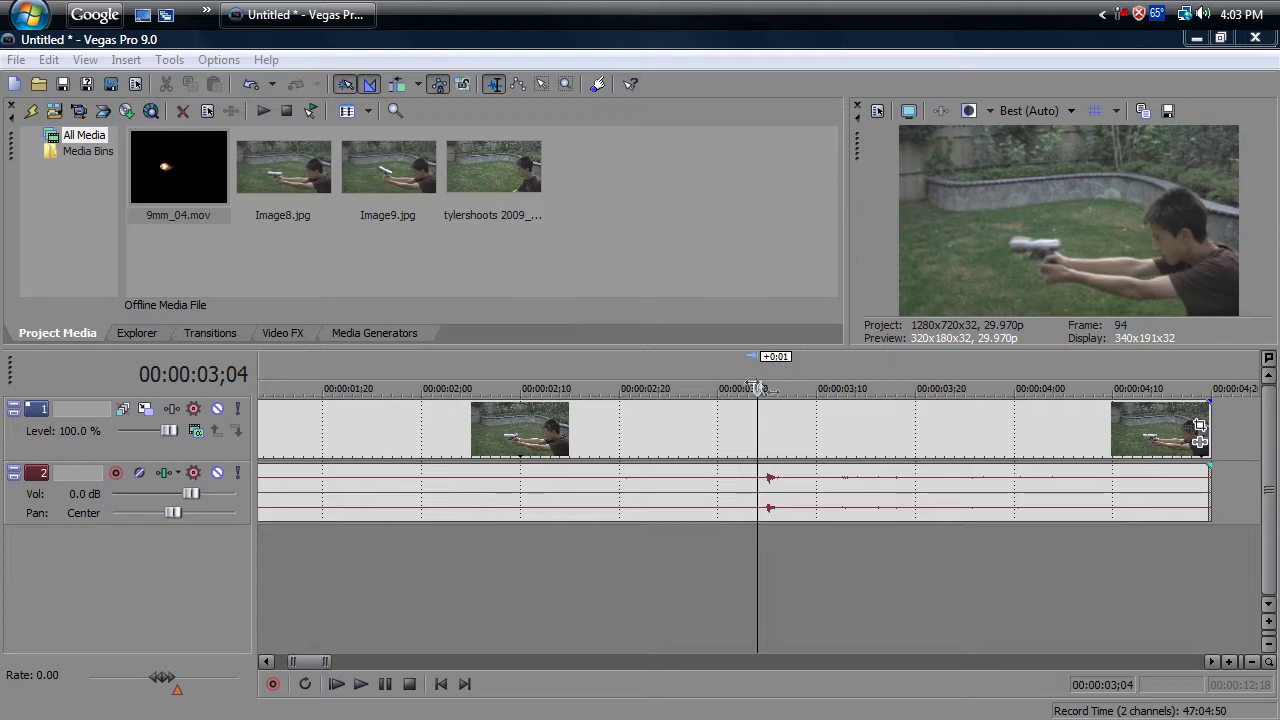
- Review the clip around the shot and switch preview quality from Best (Auto) to Preview (Auto)
key(space)
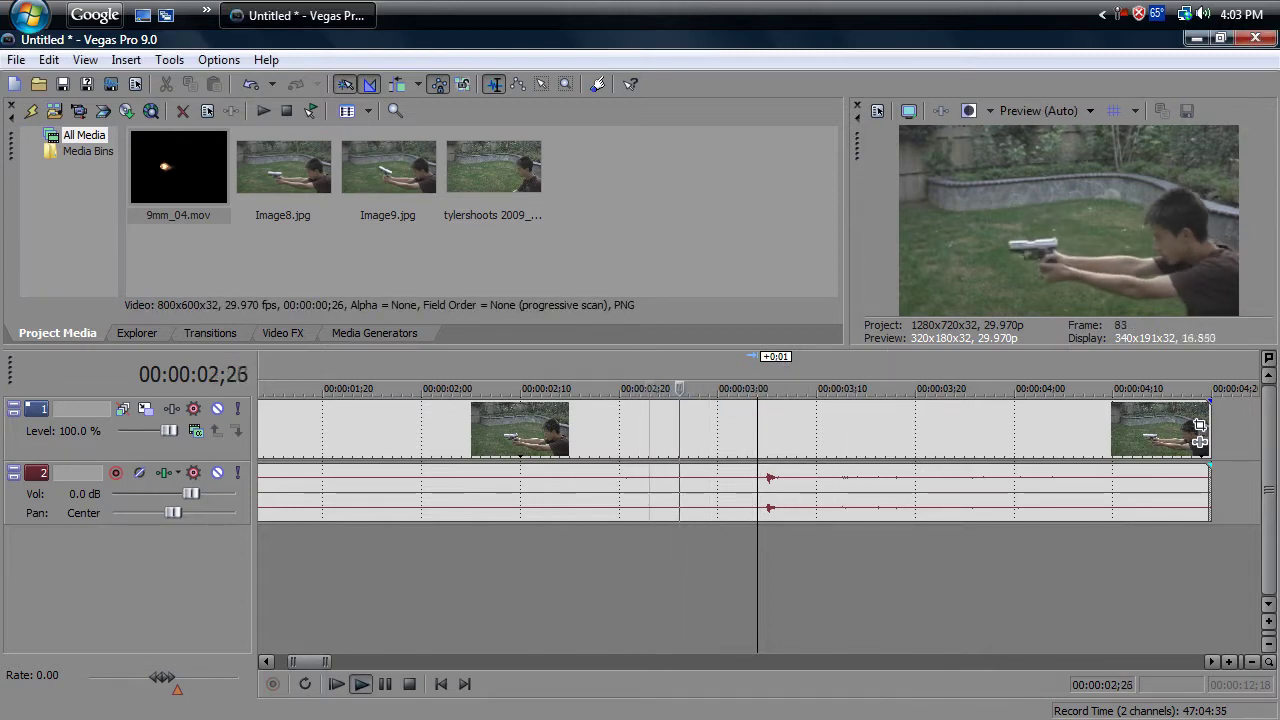
key(space)
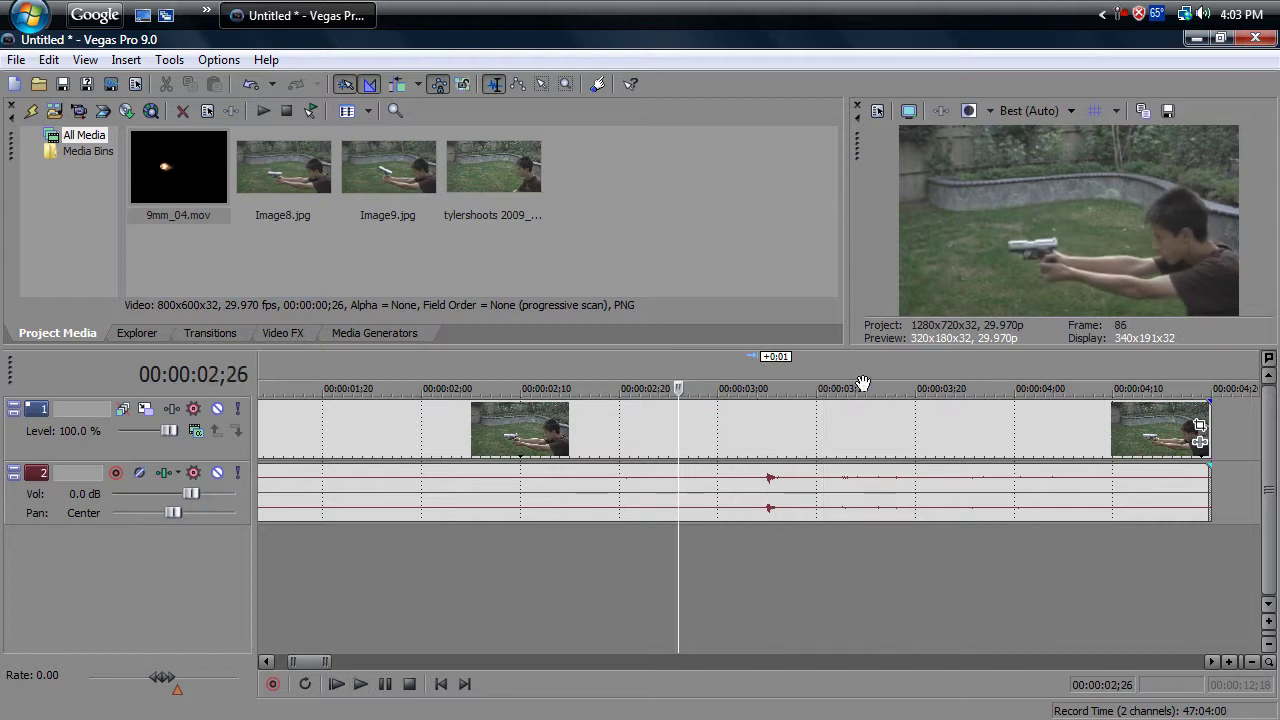
click(1035, 111)
mouse_move(1070, 163)
click(1138, 155)
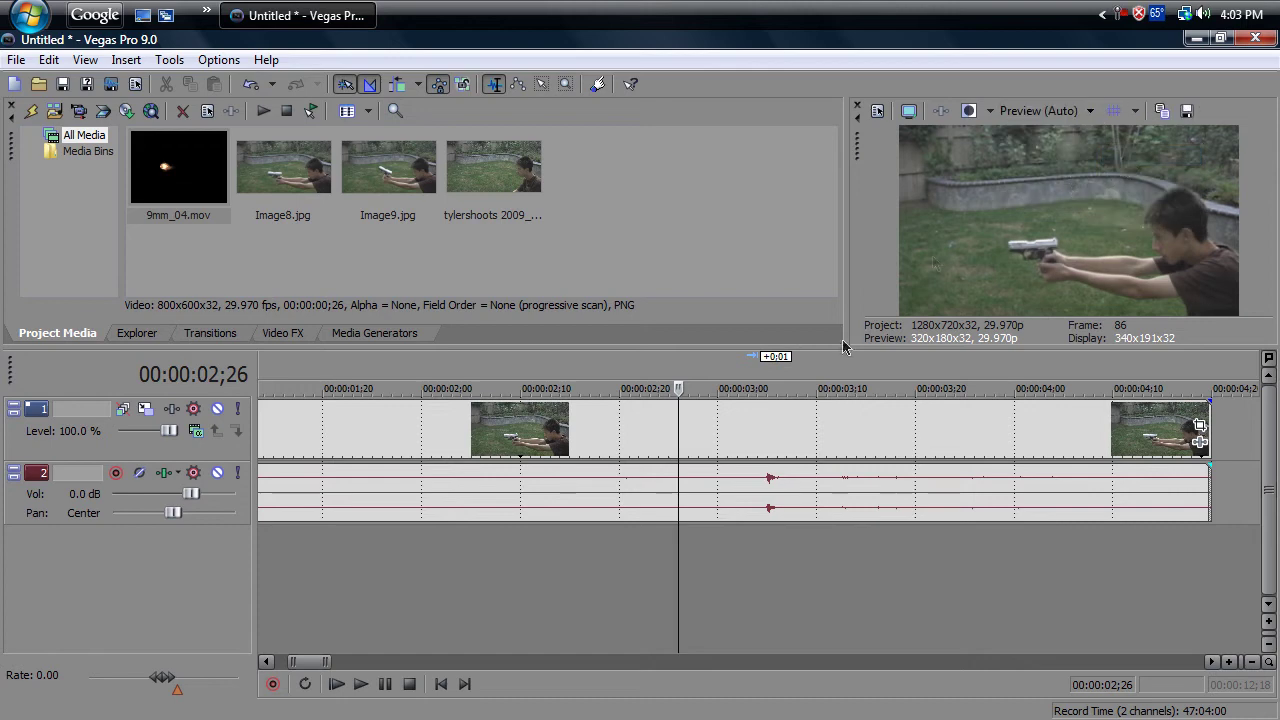
- Replay the firing moment at the new quality, stopping near frame 92
key(space)
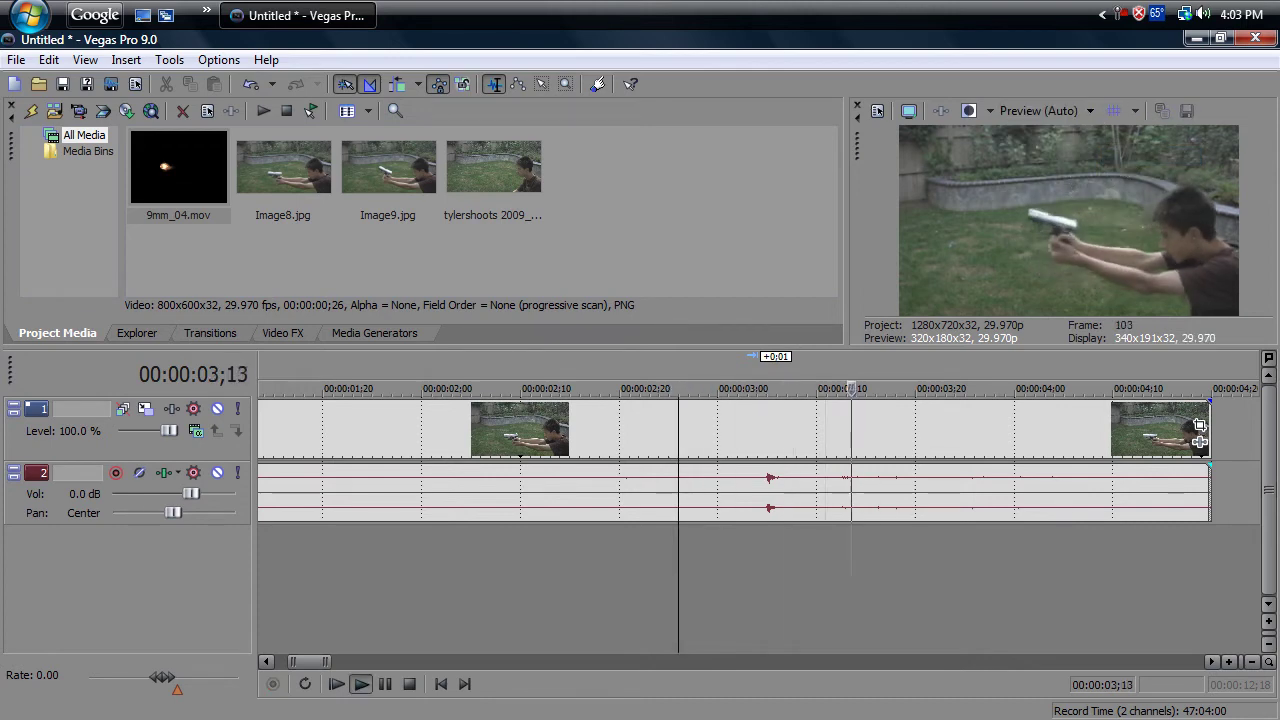
key(j)
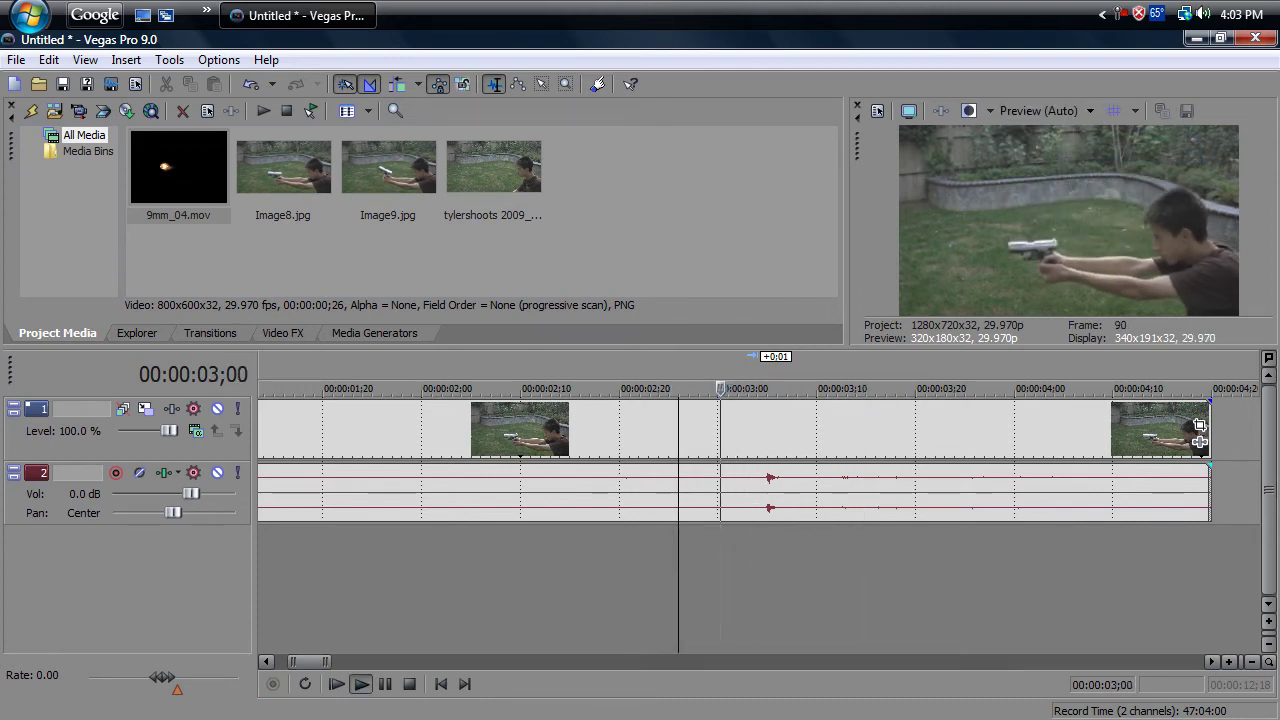
key(k)
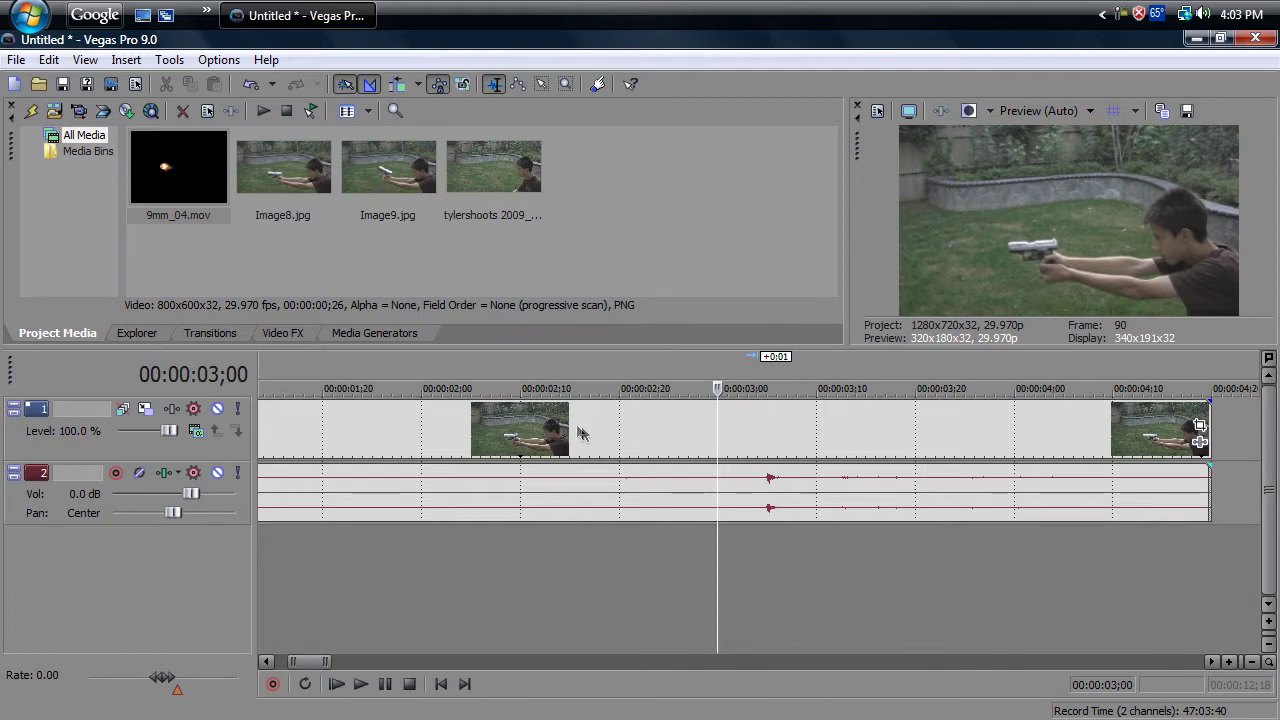
key(space)
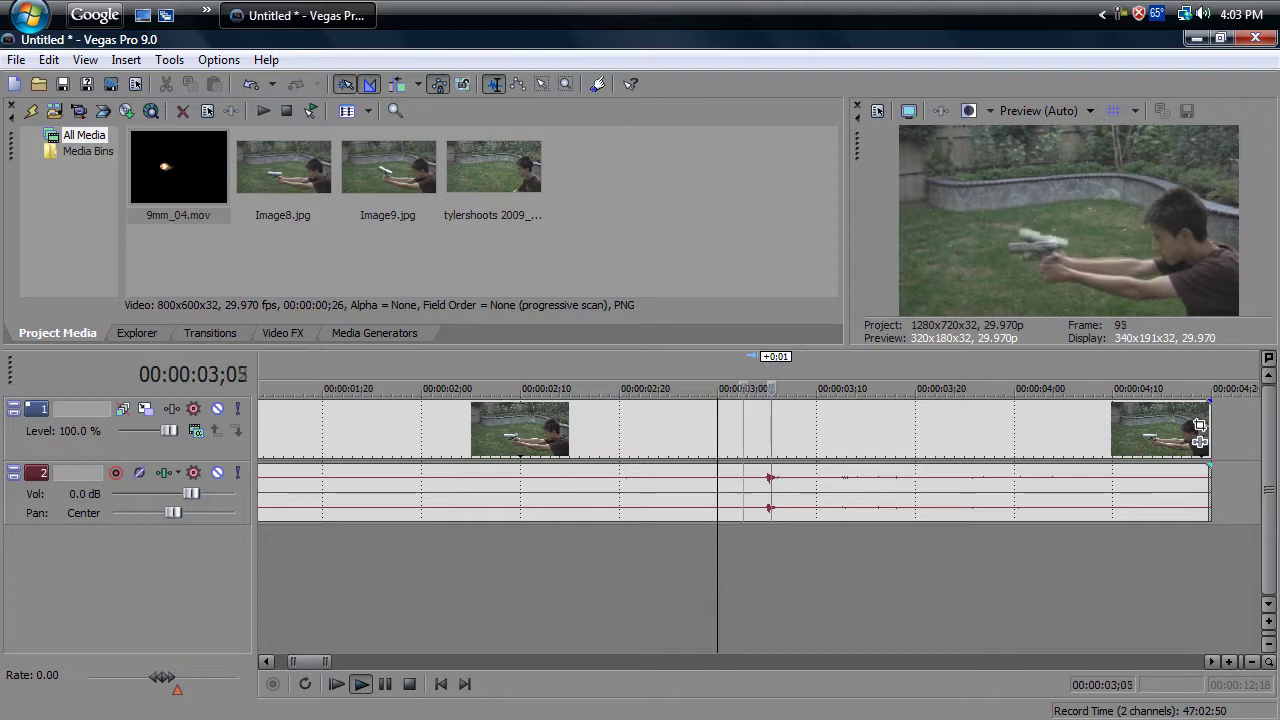
key(space)
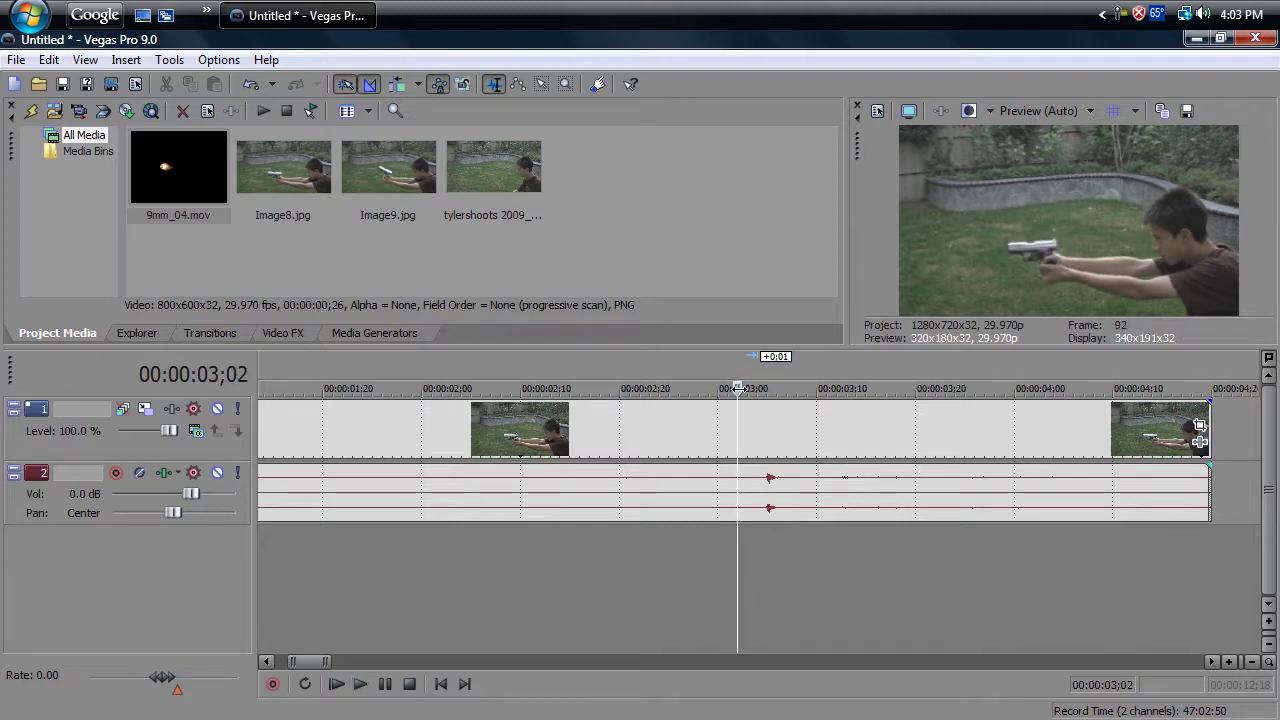
- Scrub to frame 94 and save it as the snapshot Image10.jpg
mouse_move(738, 388)
mouse_down()
mouse_move(776, 388)
mouse_move(743, 388)
mouse_move(757, 388)
mouse_up()
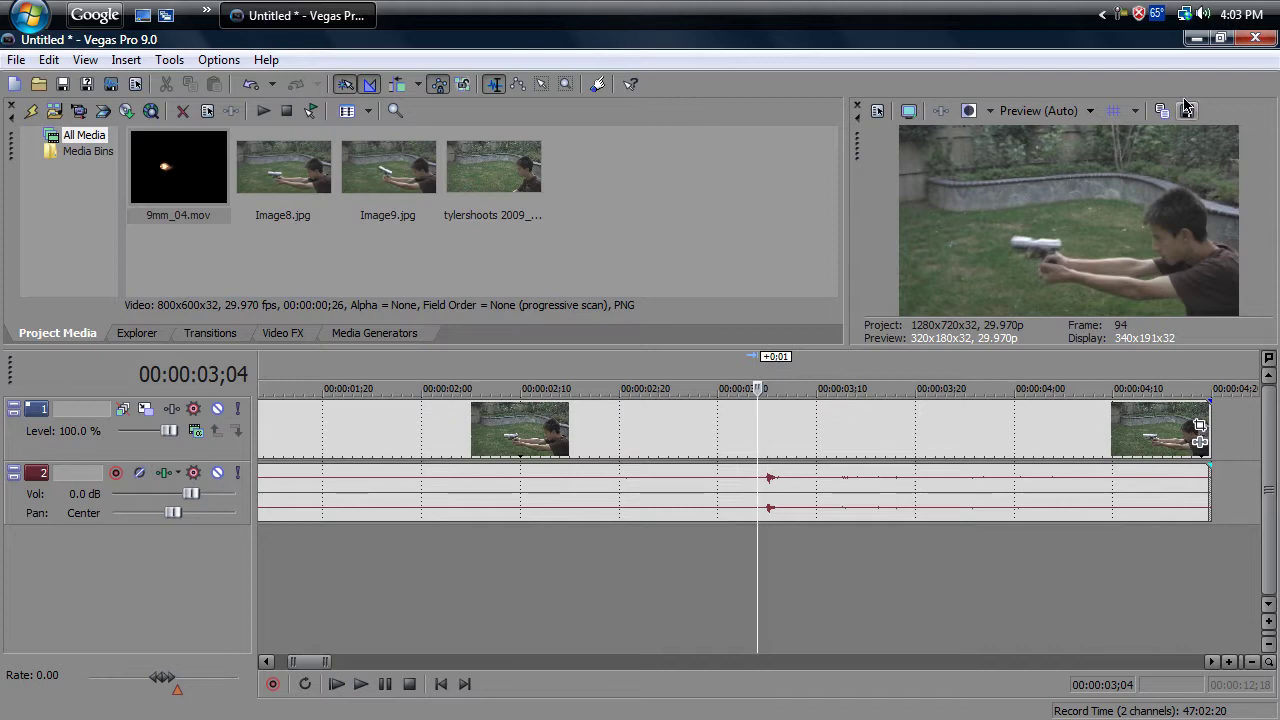
click(1187, 110)
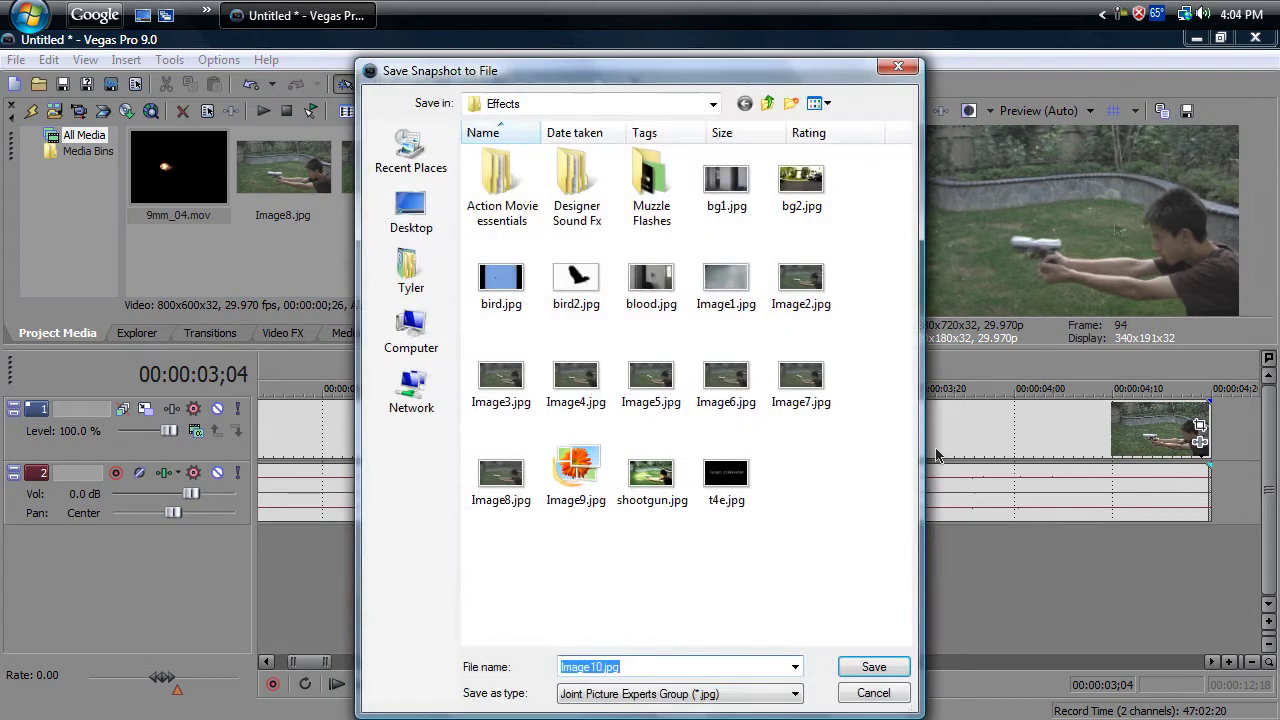
click(848, 672)
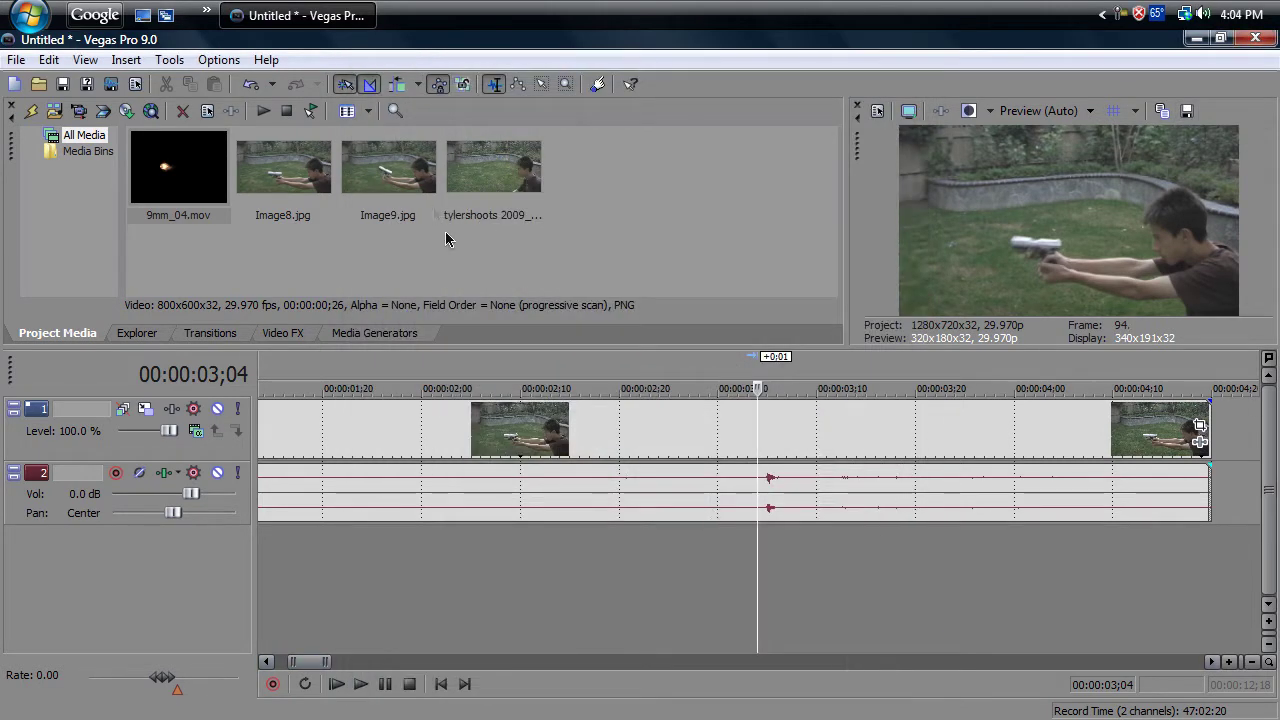
- Delete Image8.jpg and Image9.jpg from Project Media
drag(478, 245, 408, 175)
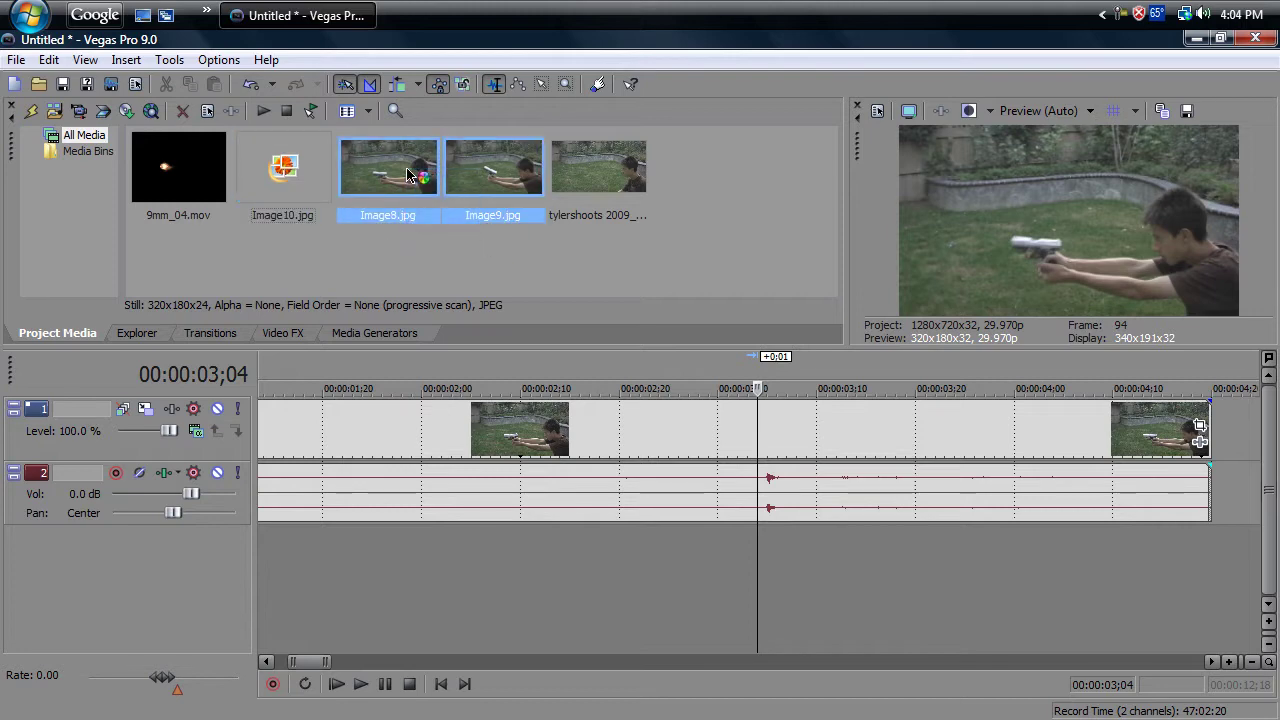
key(Delete)
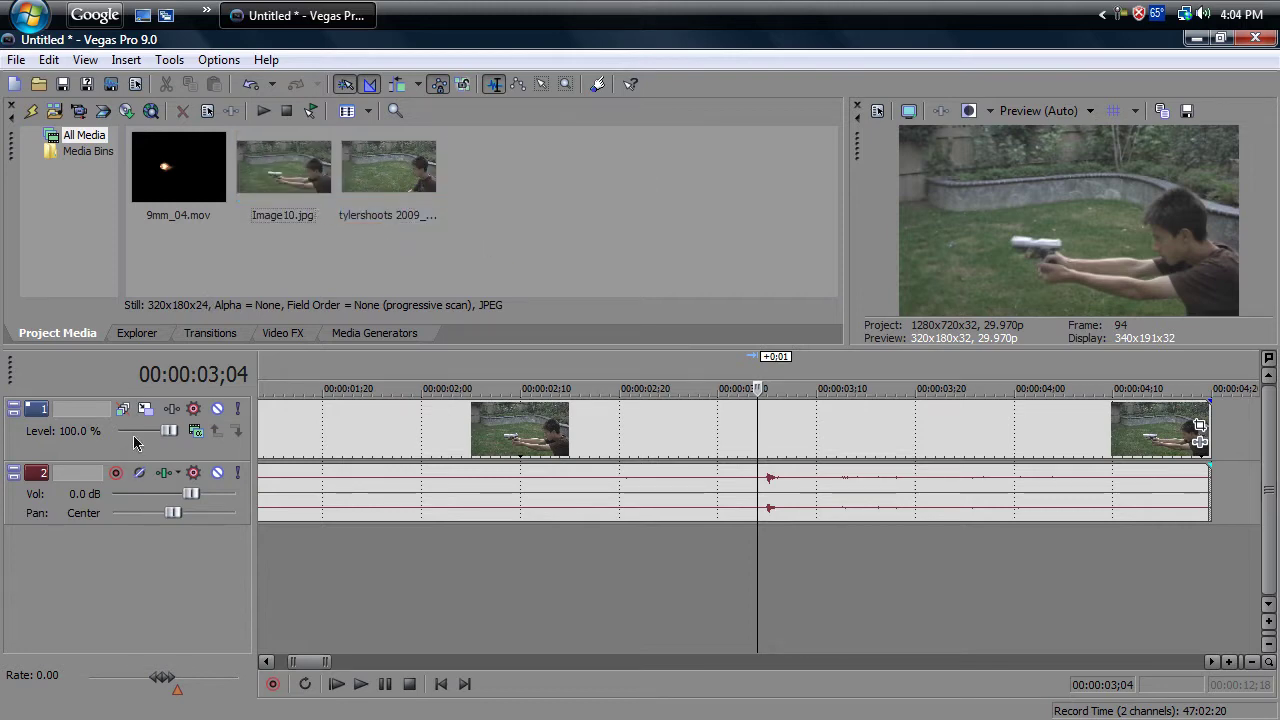
right_click(127, 455)
- Insert a top video track, place Image10.jpg at 3;04 and shorten its end
click(197, 491)
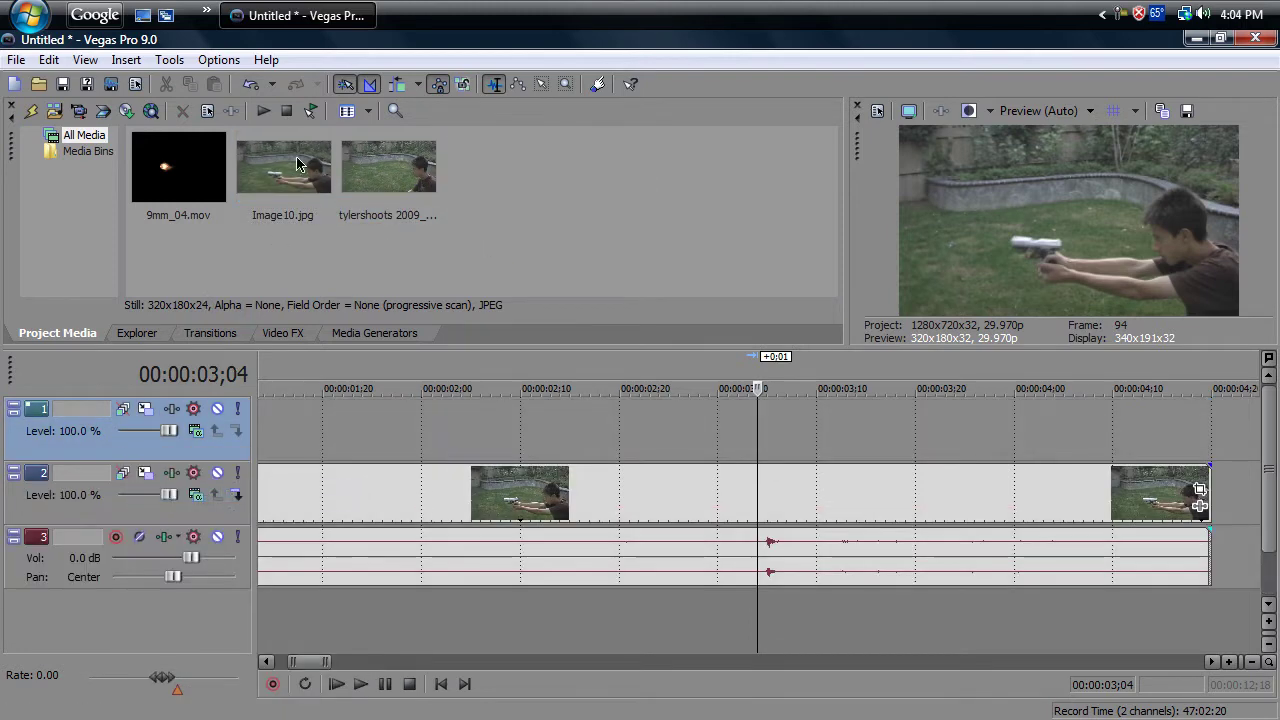
drag(296, 165, 766, 429)
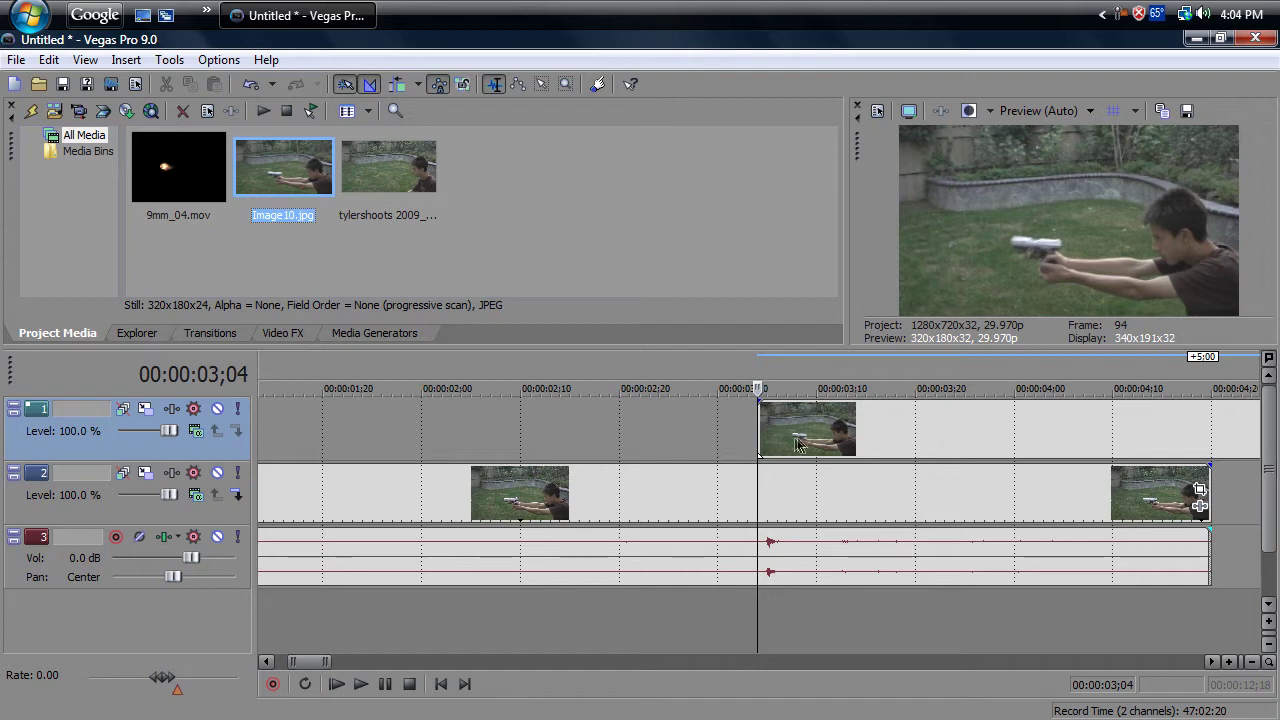
click(949, 439)
scroll(913, 435, down, 5)
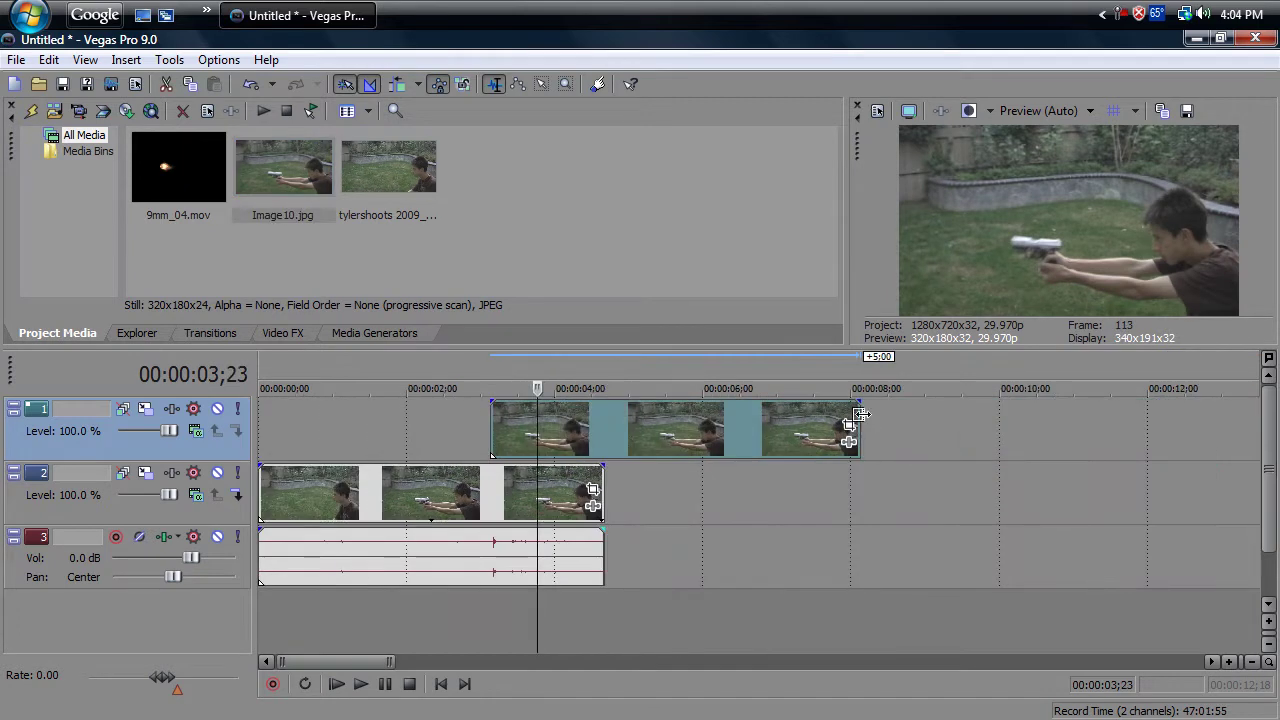
drag(860, 413, 543, 418)
- Split the Image10 event at 3;05 and delete the leftover part
click(509, 425)
scroll(509, 425, up, 10)
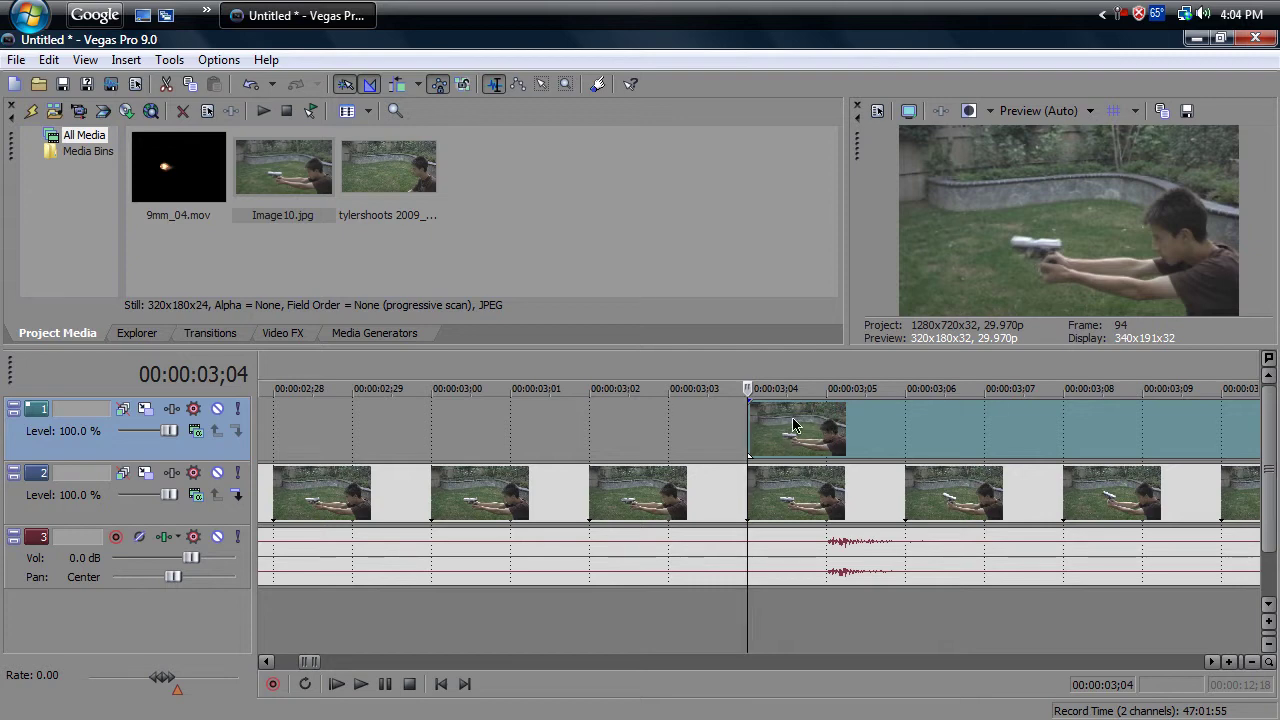
key(Right)
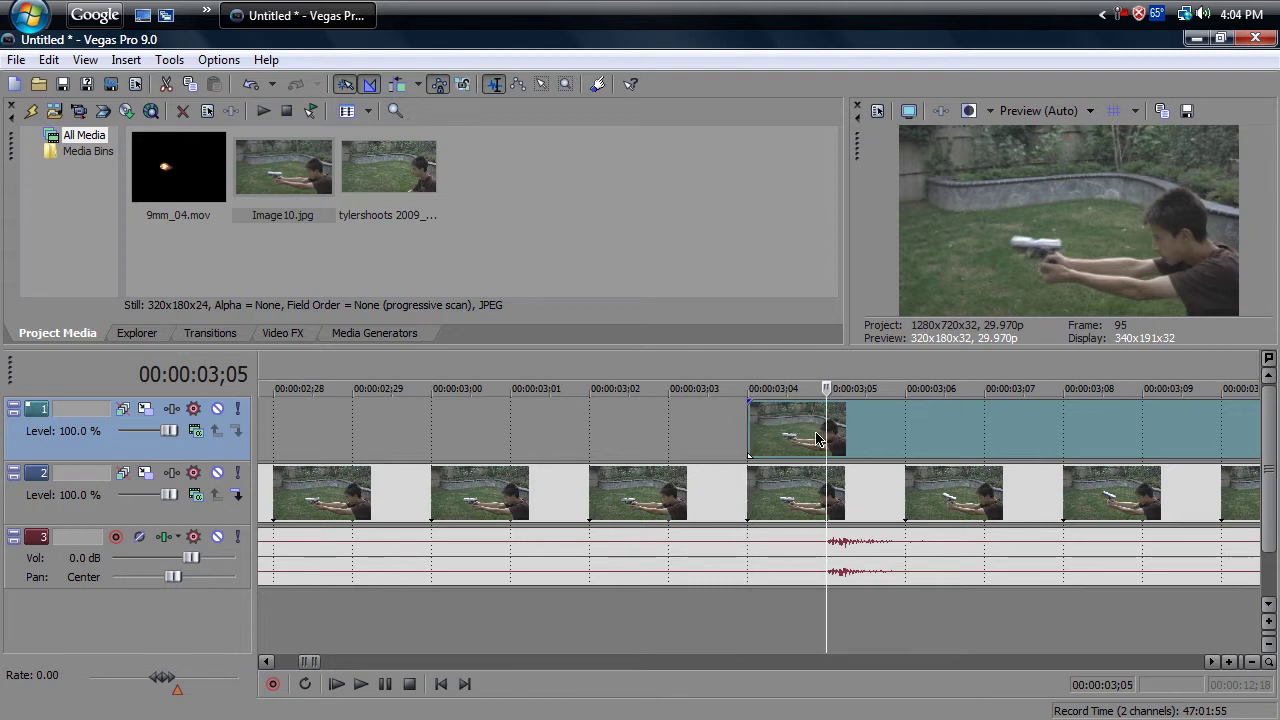
key(s)
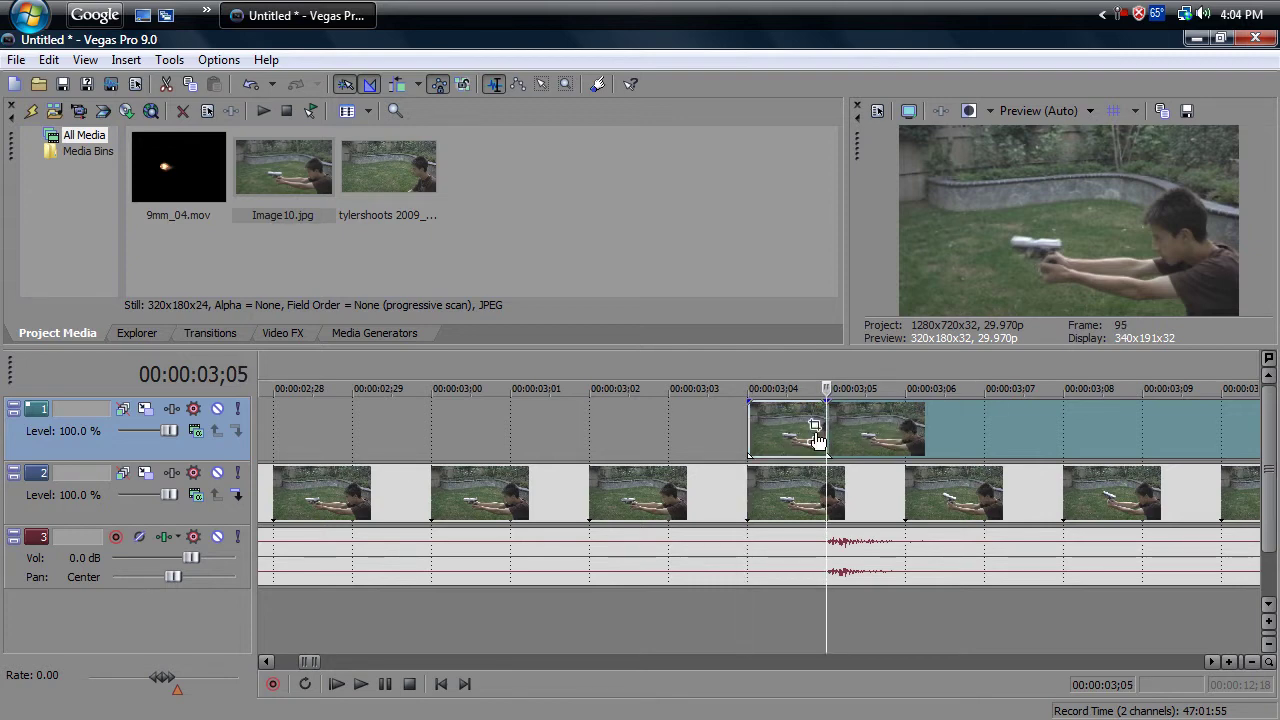
click(922, 436)
key(Delete)
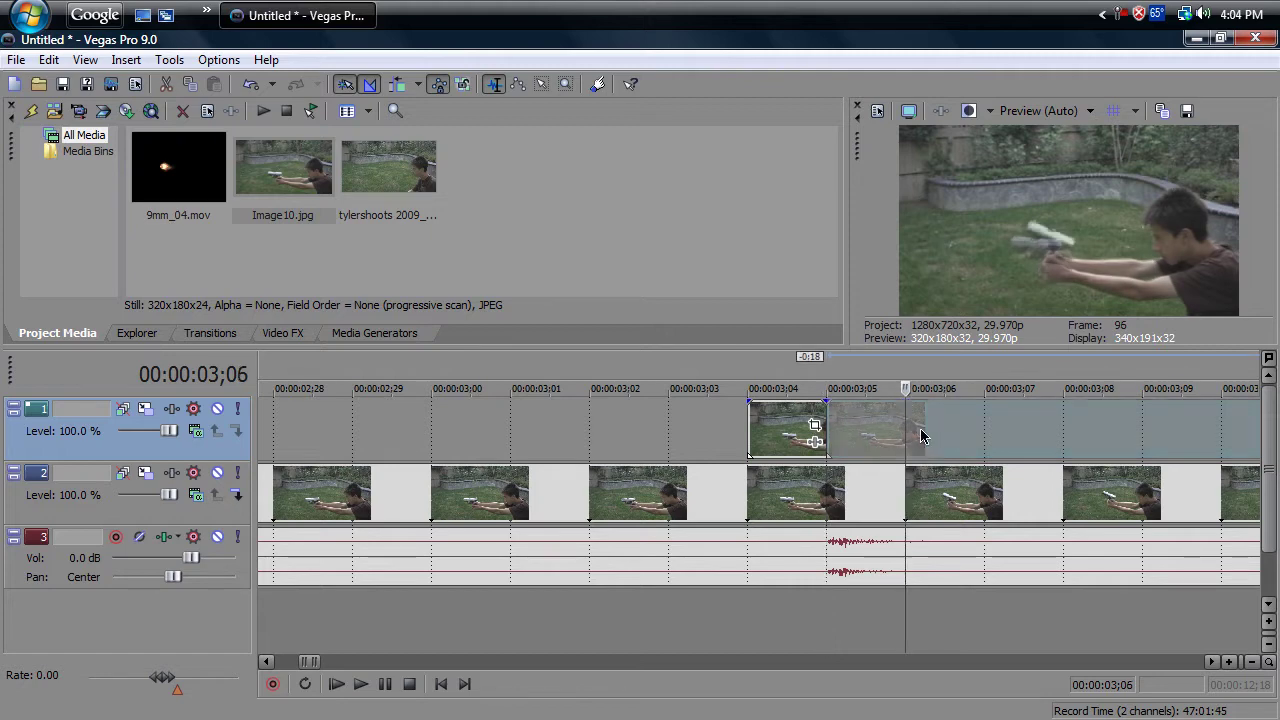
- Step frames around 3;04–3;05 to verify the snapshot covers only frame 94
click(755, 436)
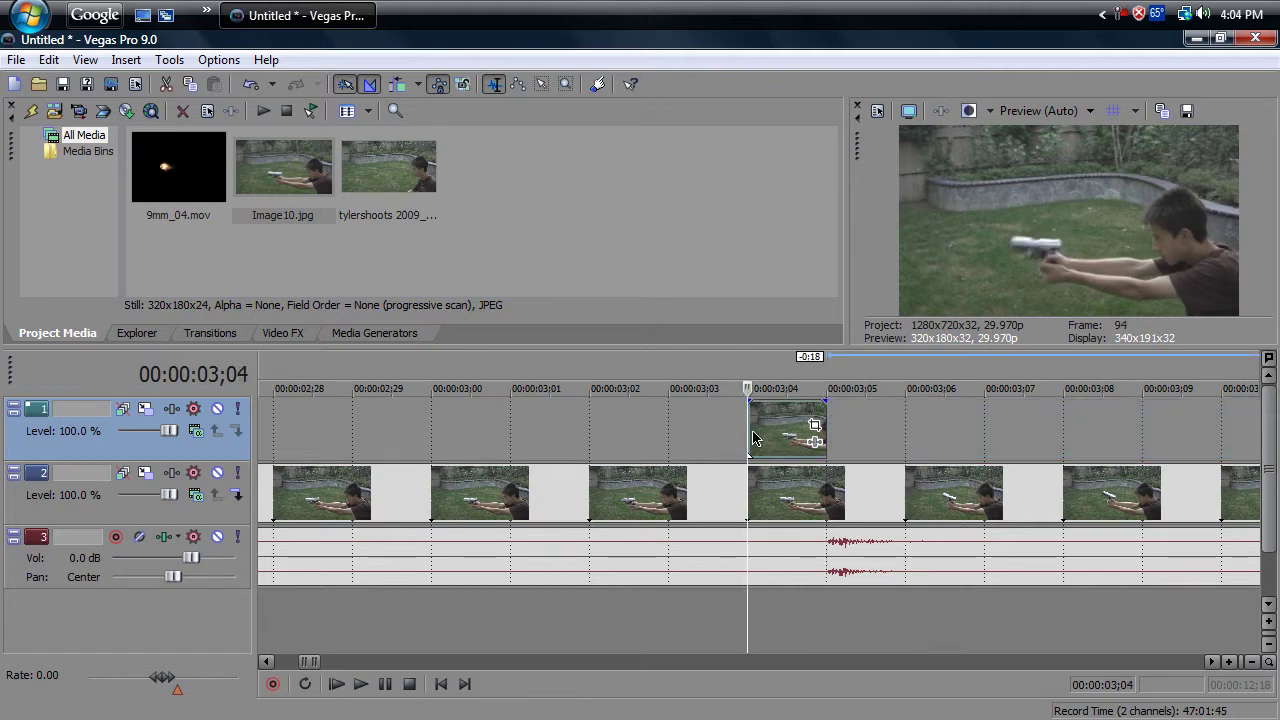
key(Right)
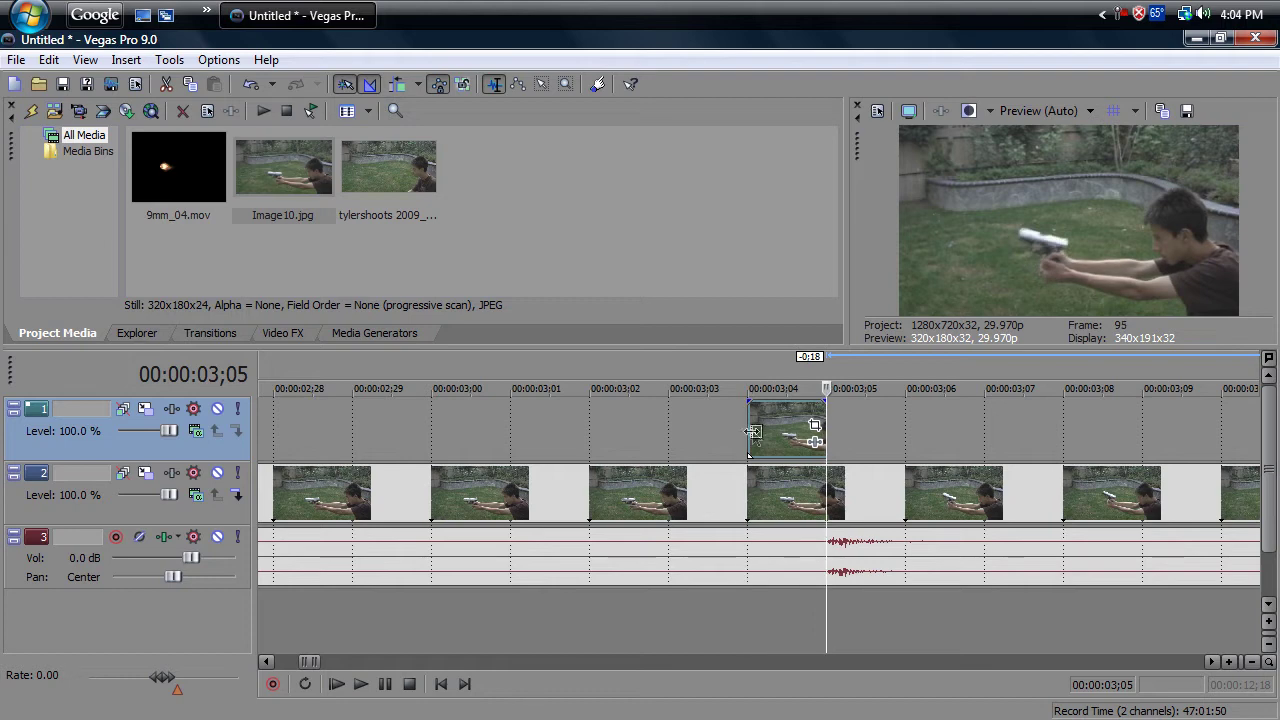
drag(821, 418, 850, 420)
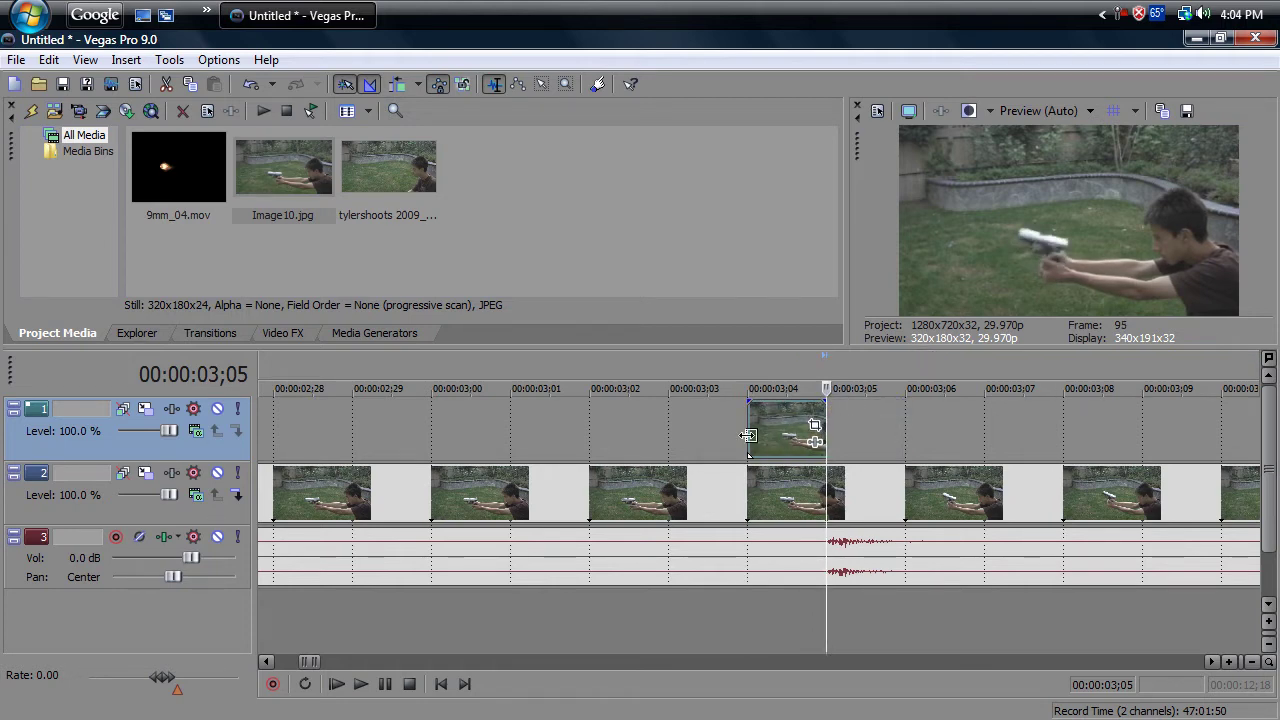
key(Left)
key(Left)
key(Right)
key(Right)
key(Right)
key(Right)
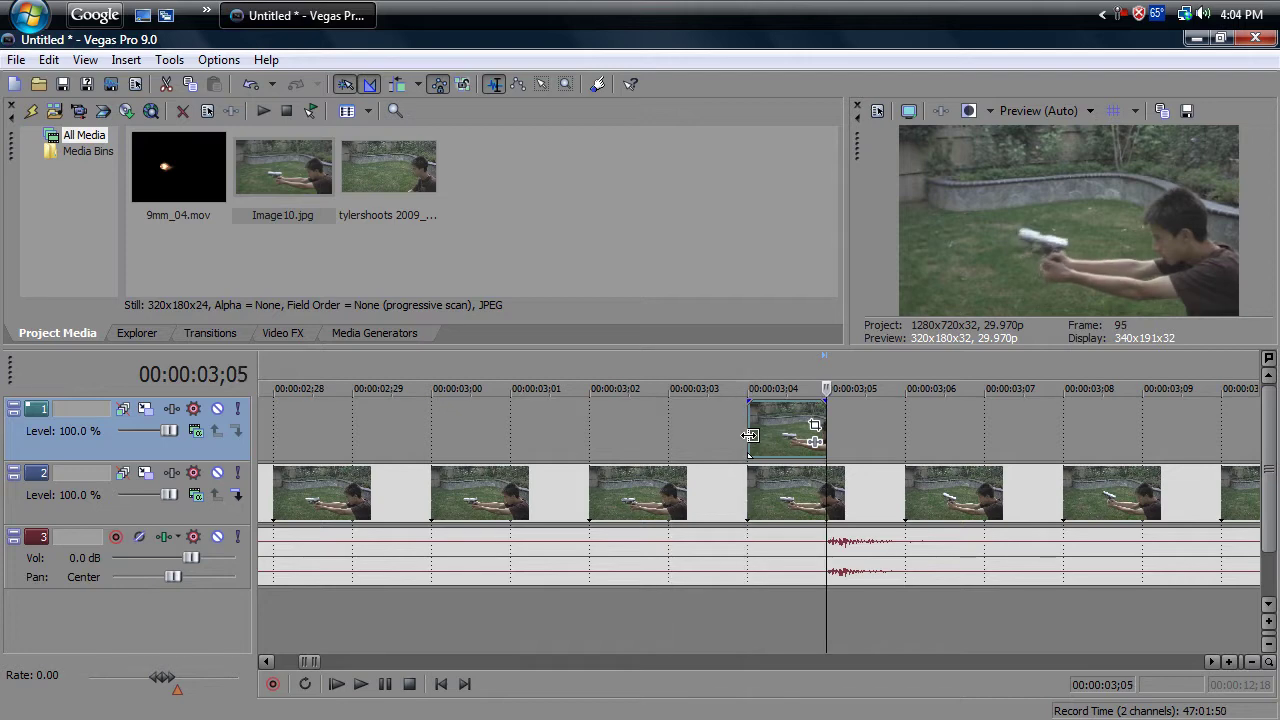
key(Left)
key(Left)
key(Left)
key(Left)
key(Right)
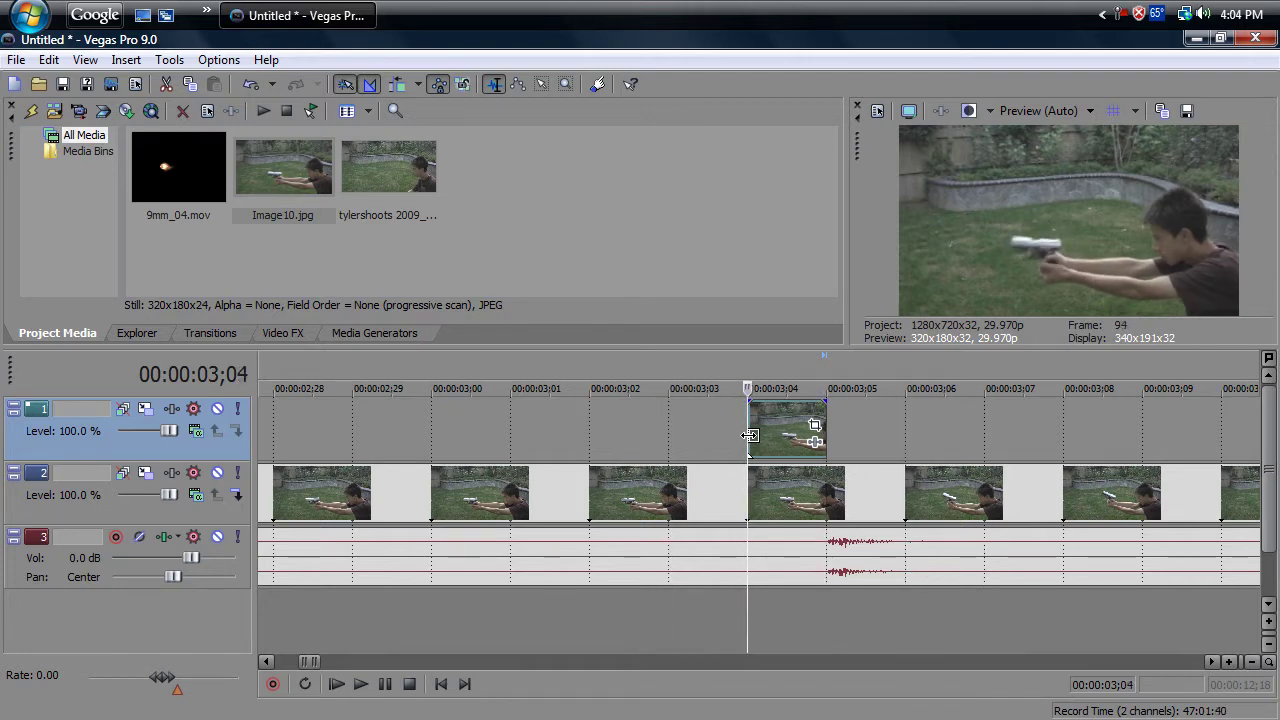
scroll(750, 435, up, 3)
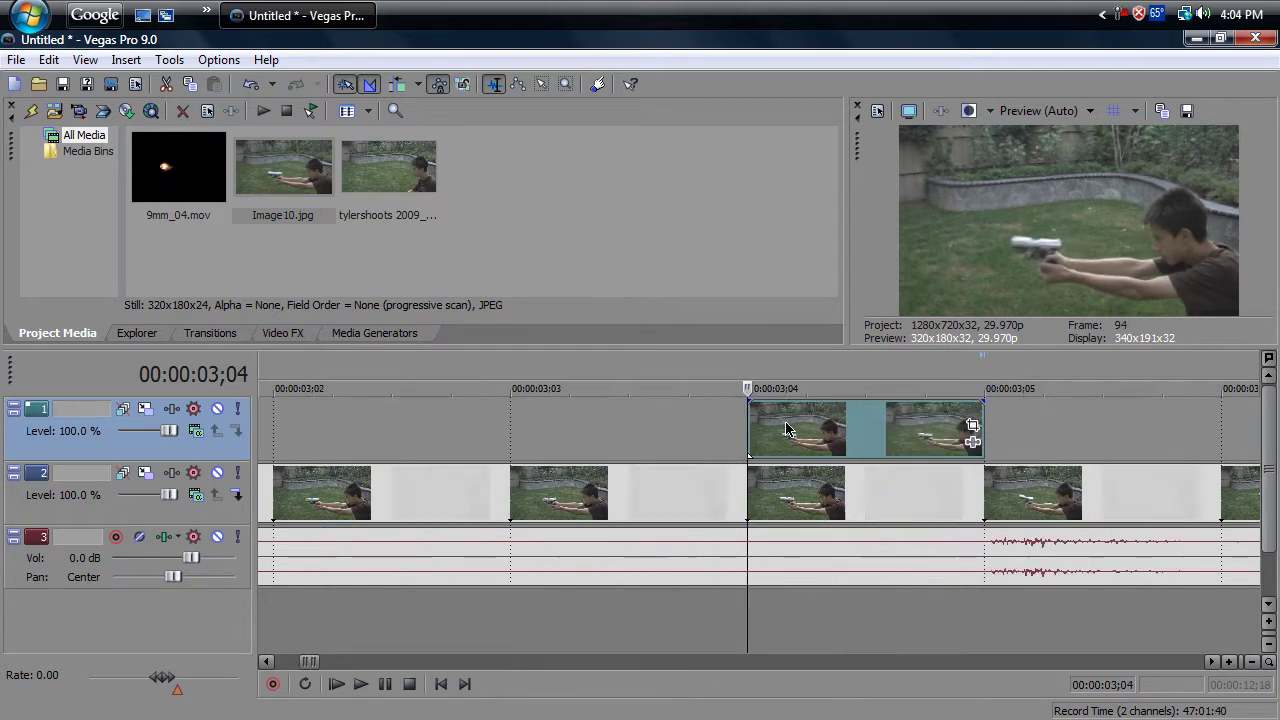
- Enable masking in Image10's Pan/Crop and draw a closed mask around the gun's slide
click(973, 428)
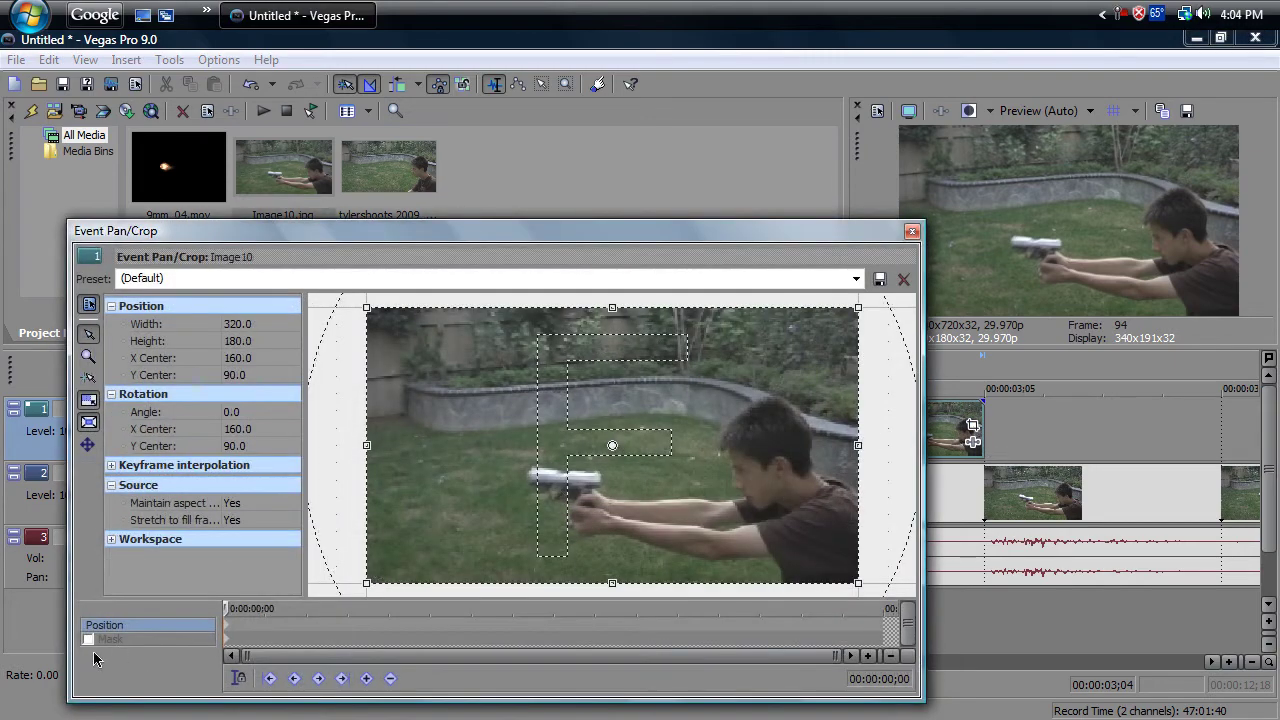
click(88, 639)
scroll(578, 497, up, 5)
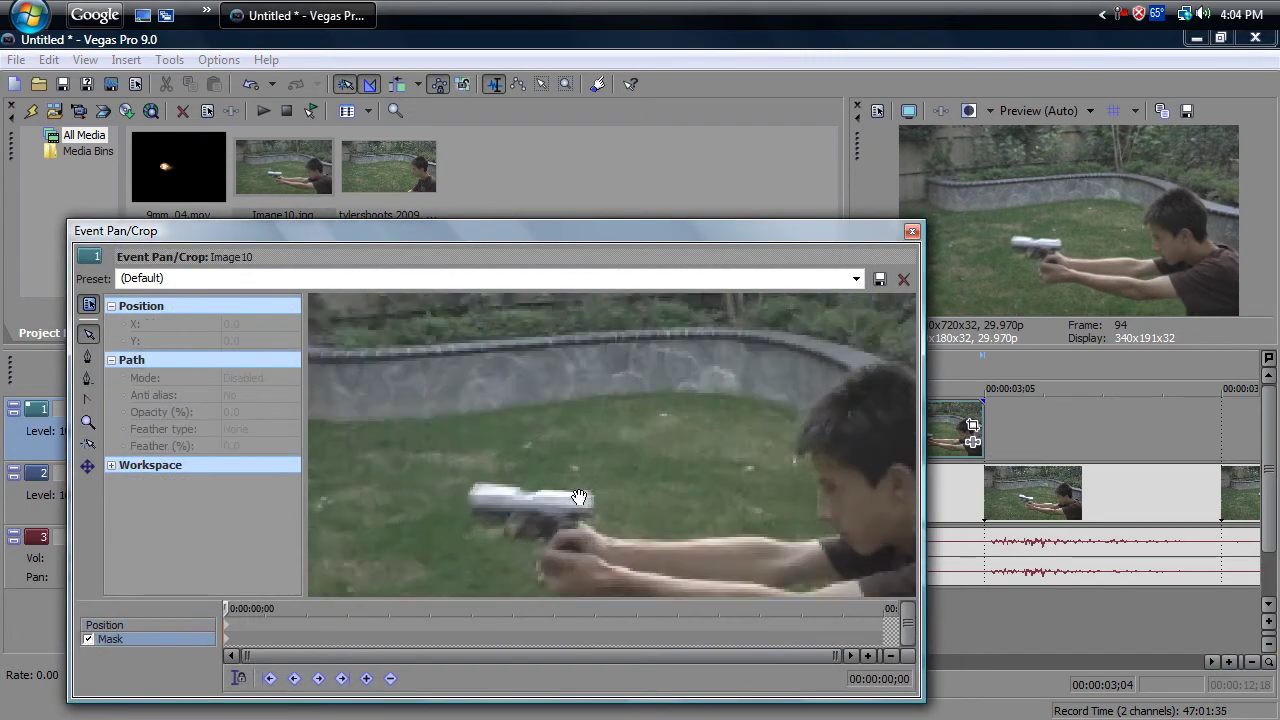
scroll(578, 497, up, 5)
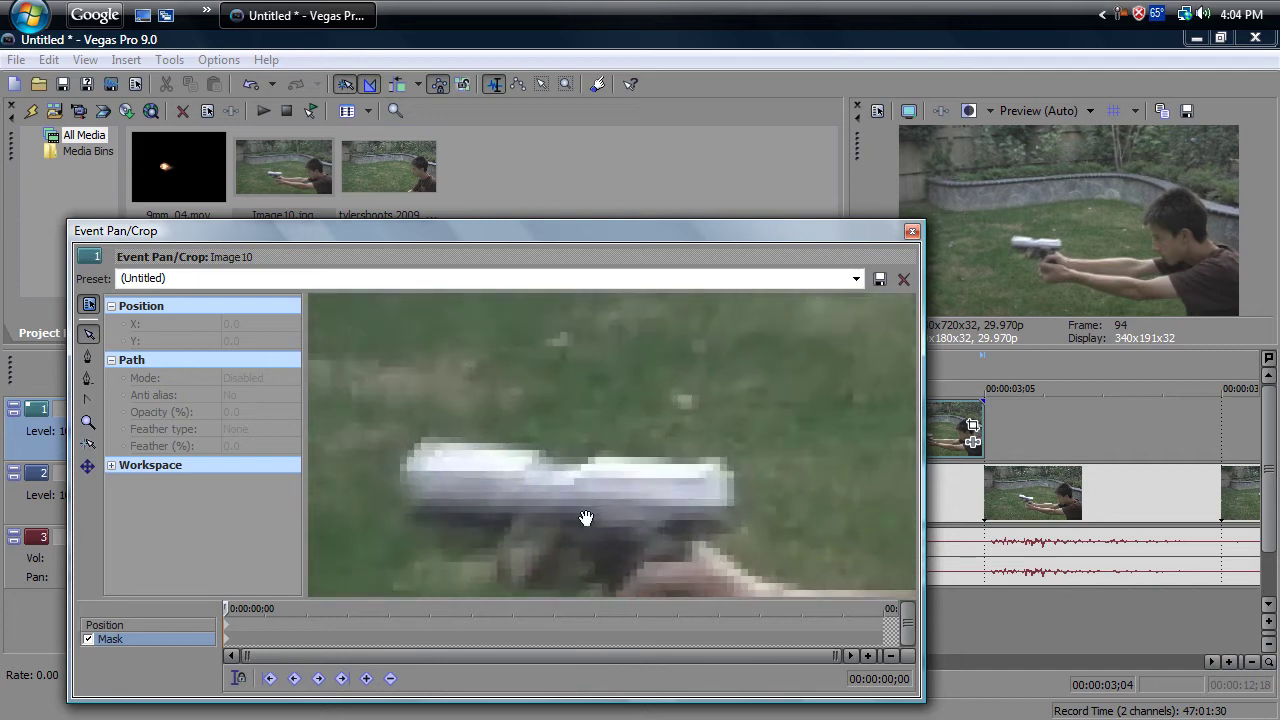
click(95, 360)
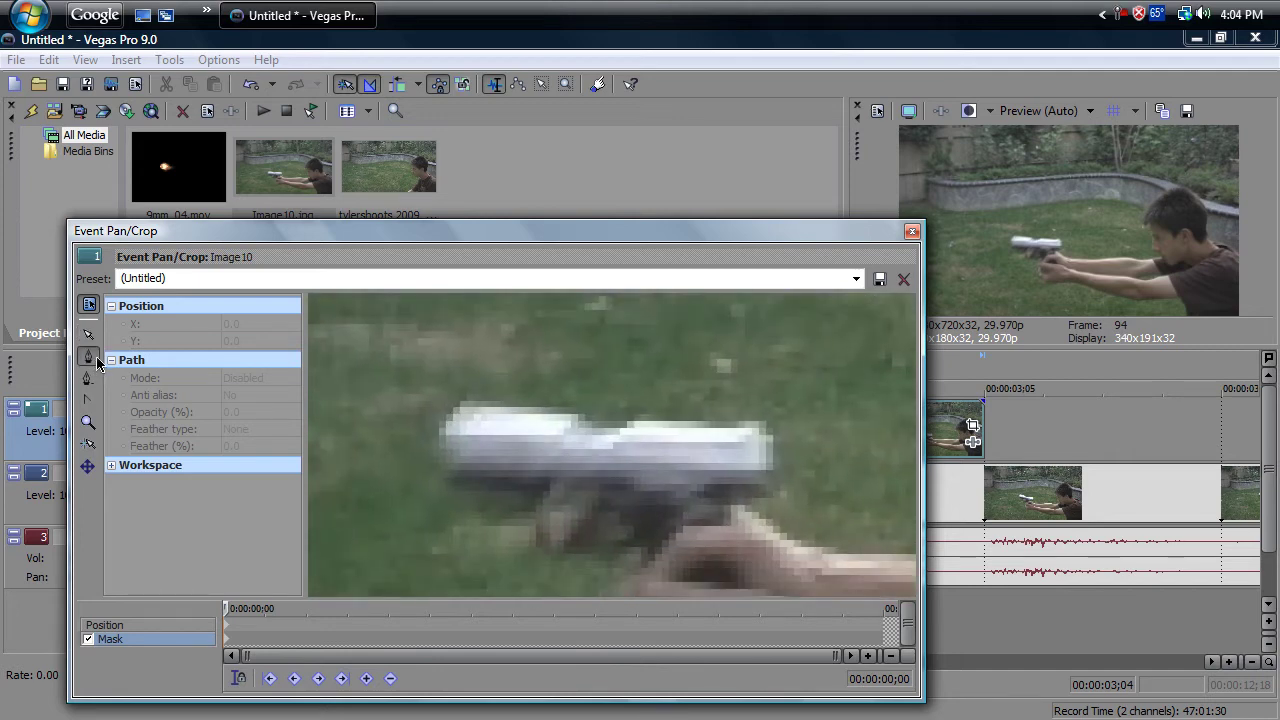
click(472, 413)
click(450, 437)
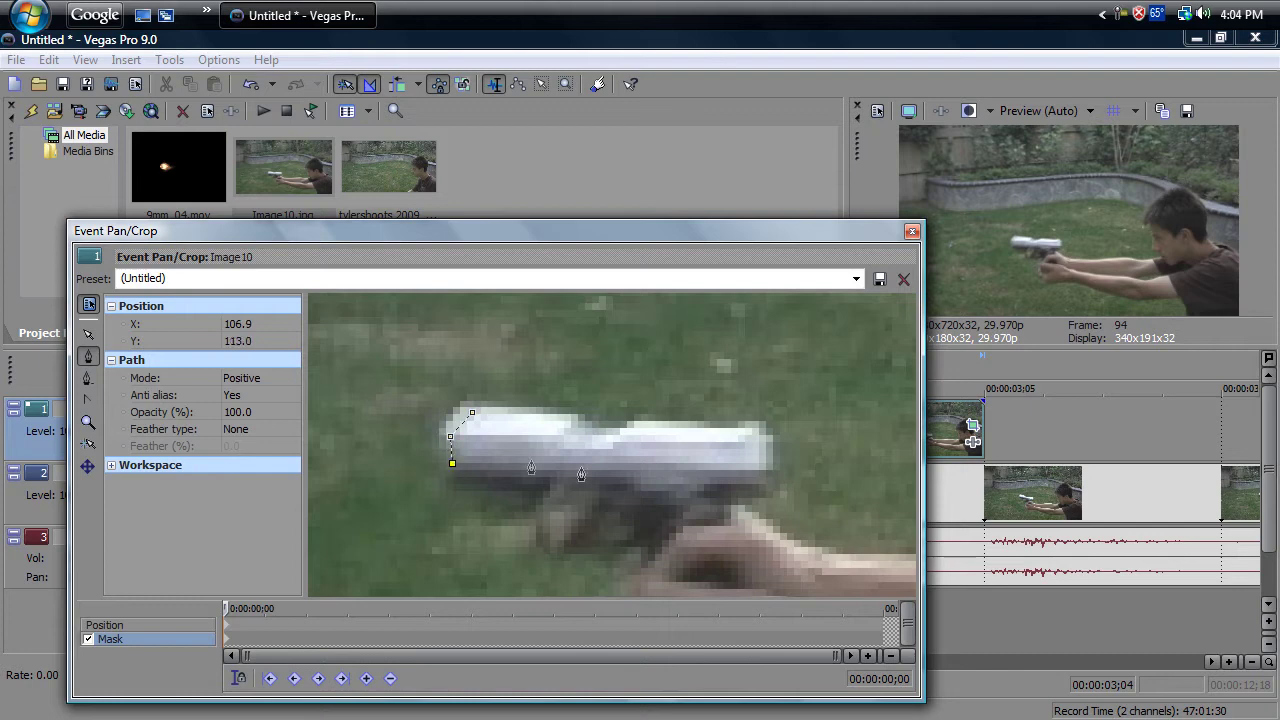
click(760, 427)
click(472, 413)
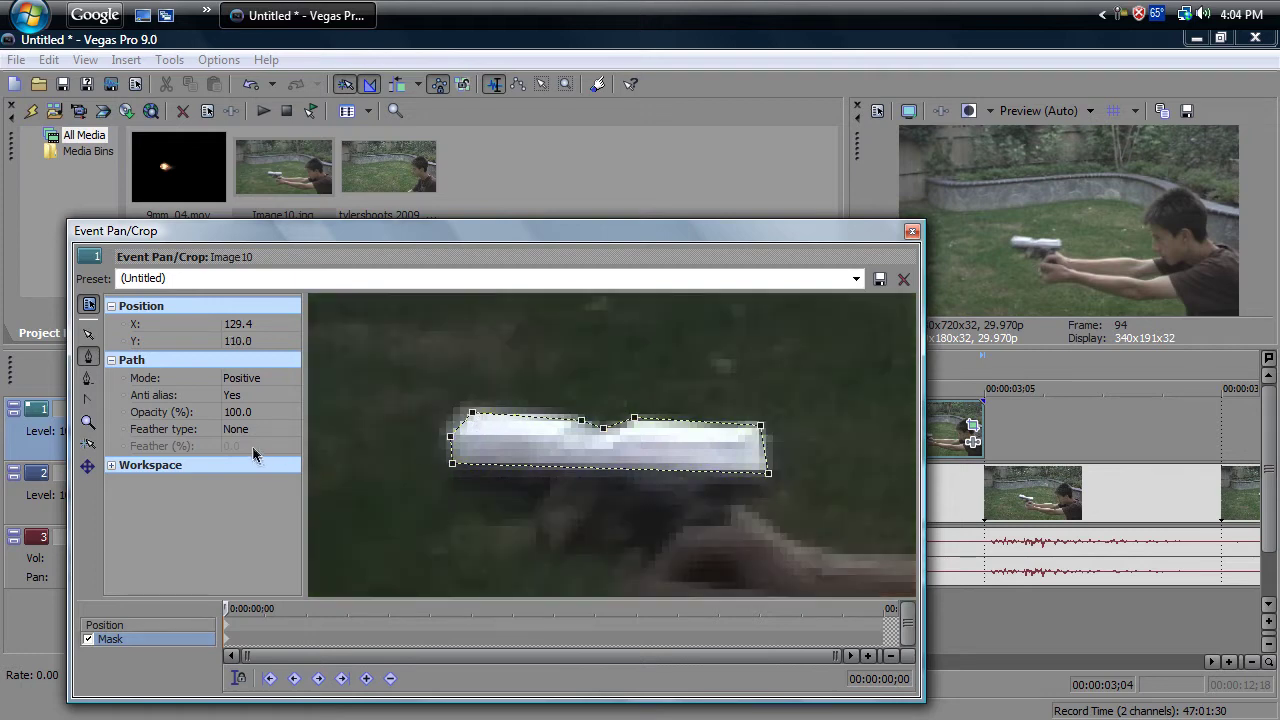
- Set the mask feather type to Both at 2.4%, then return to the Normal Edit tool
click(253, 431)
click(246, 478)
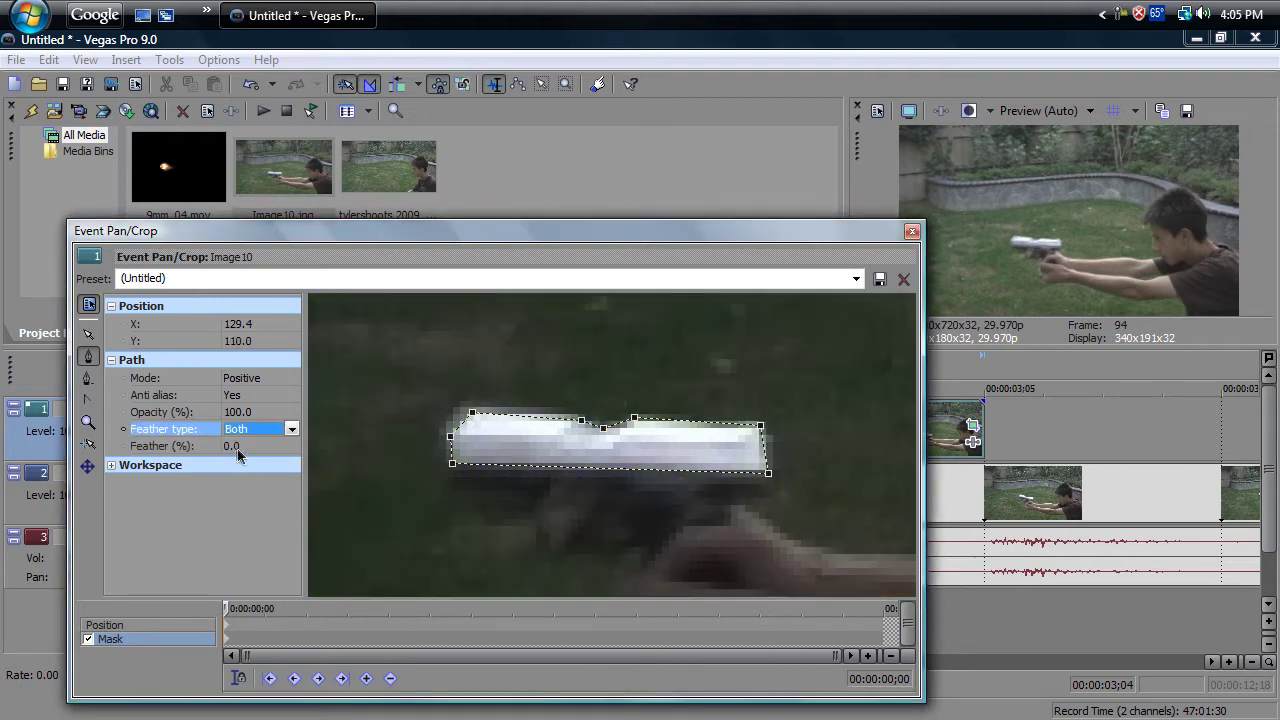
click(250, 446)
click(291, 446)
drag(227, 463, 233, 463)
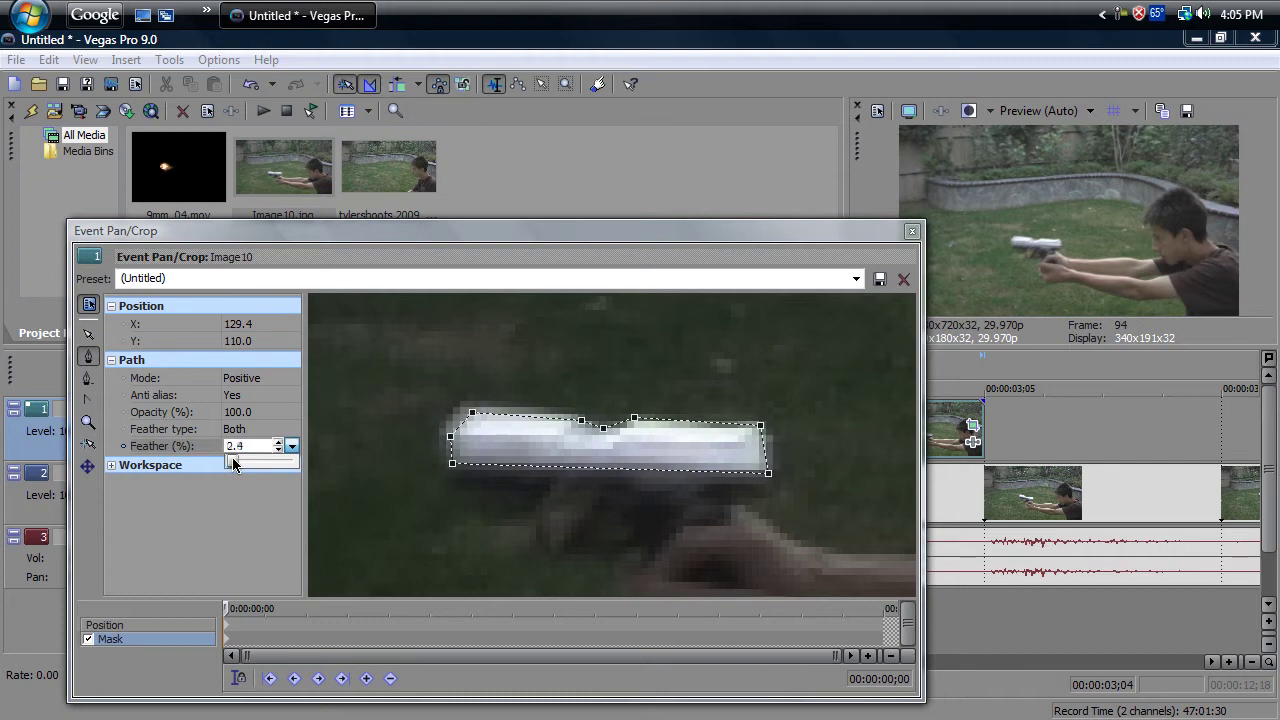
click(244, 516)
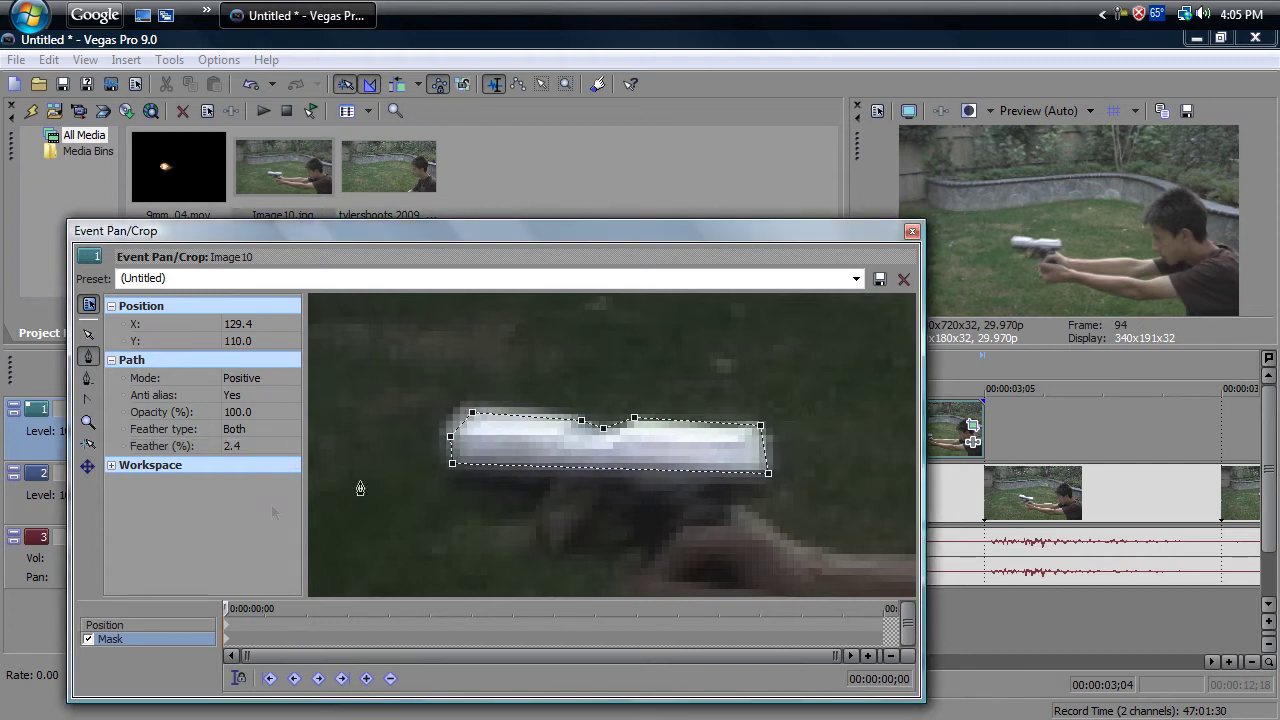
click(90, 336)
scroll(780, 370, down, 6)
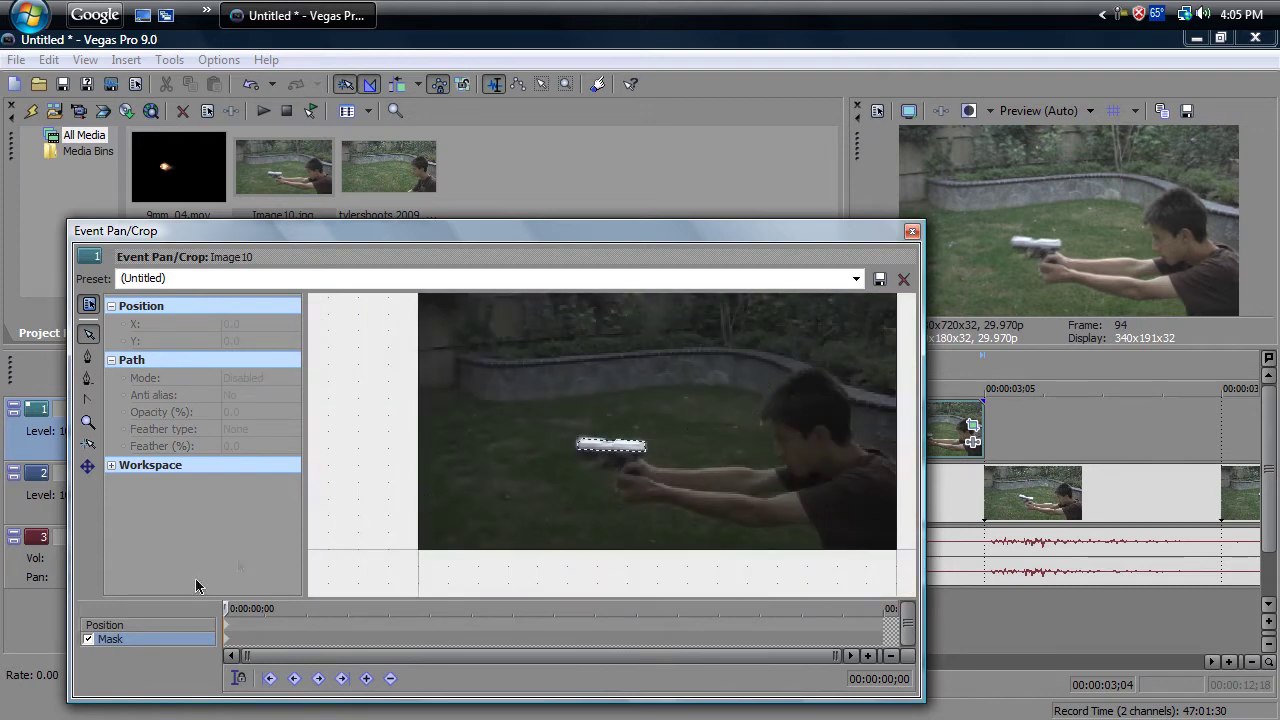
- Shift Image10's crop frame left to X center 142.6 and rotate it to -1.6°
click(105, 625)
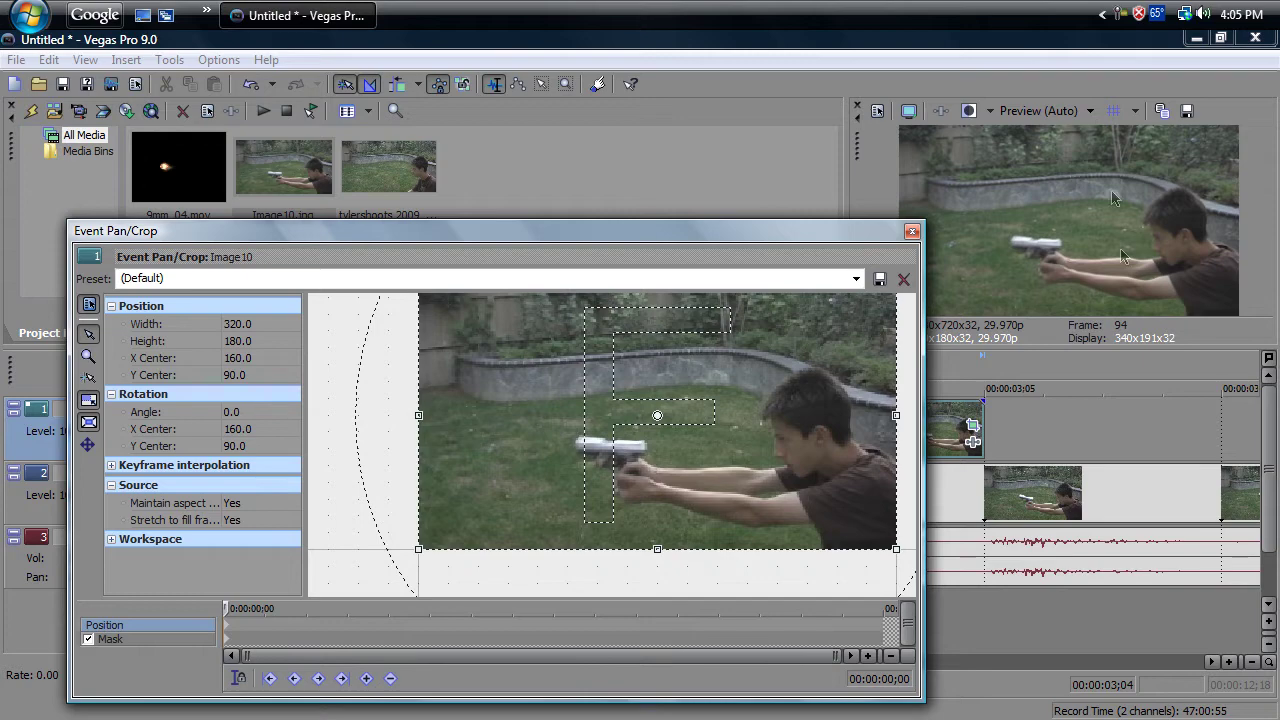
drag(760, 403, 793, 397)
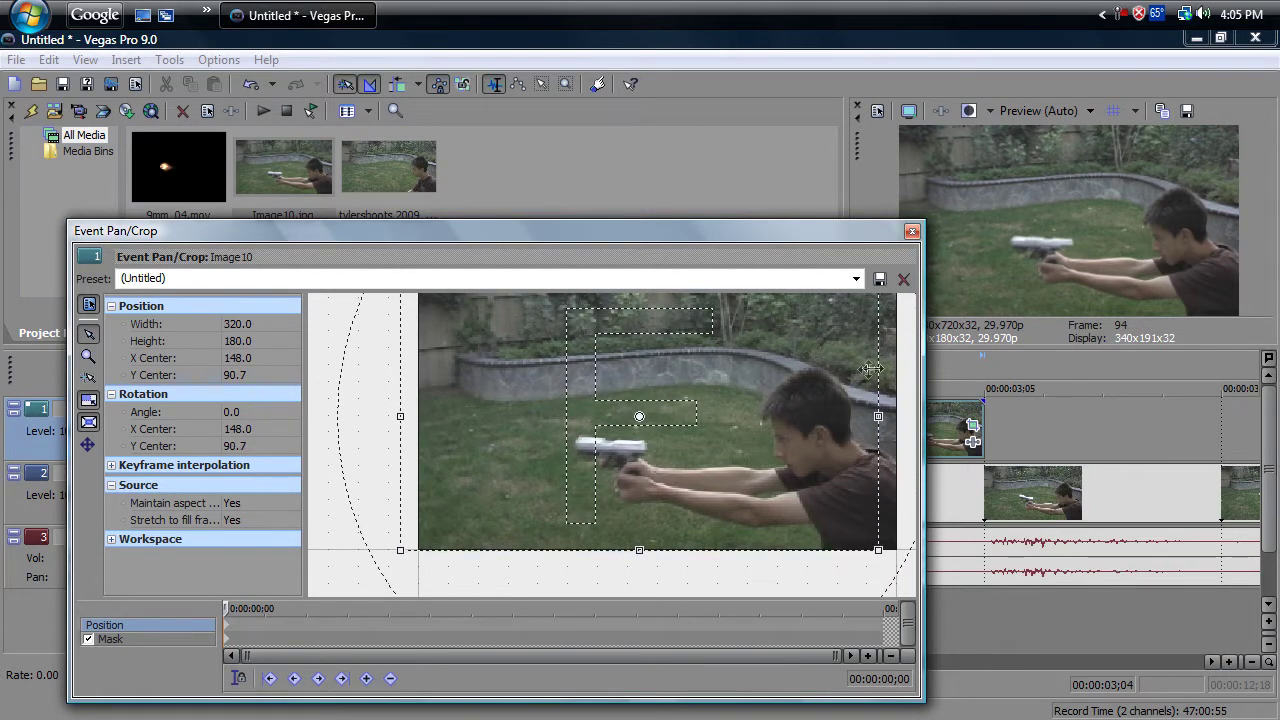
drag(894, 363, 813, 365)
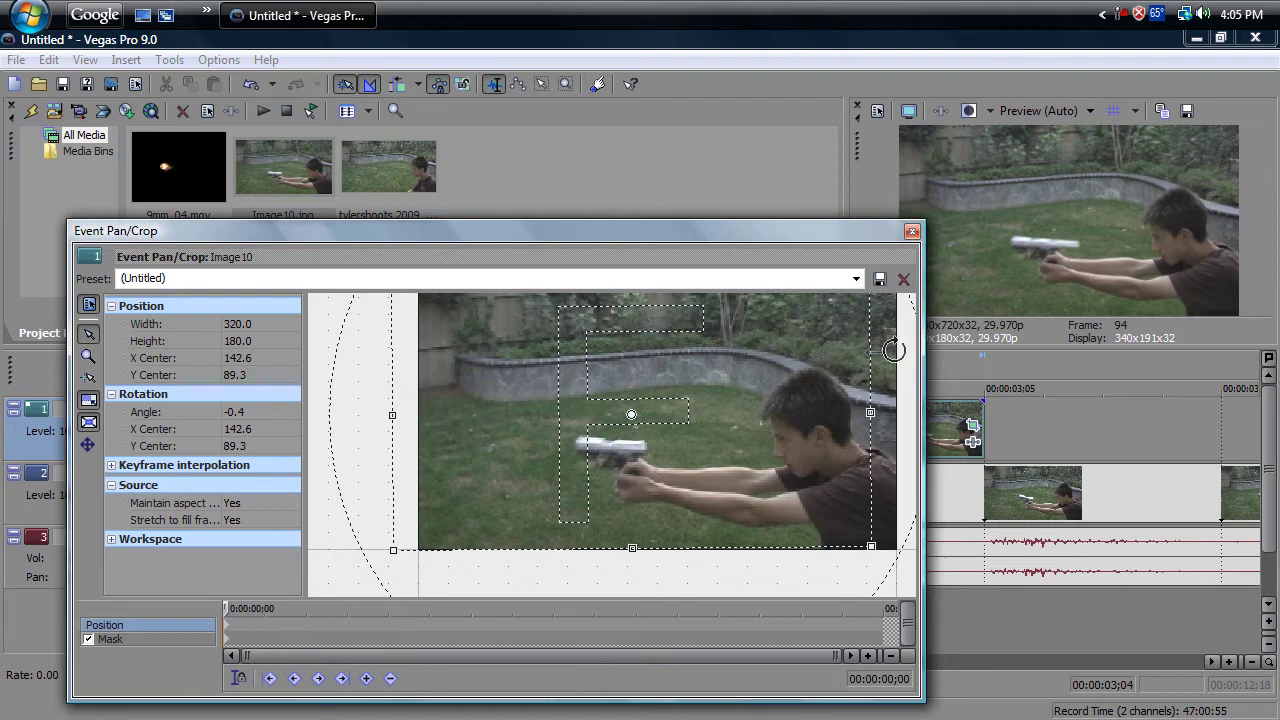
drag(895, 352, 890, 344)
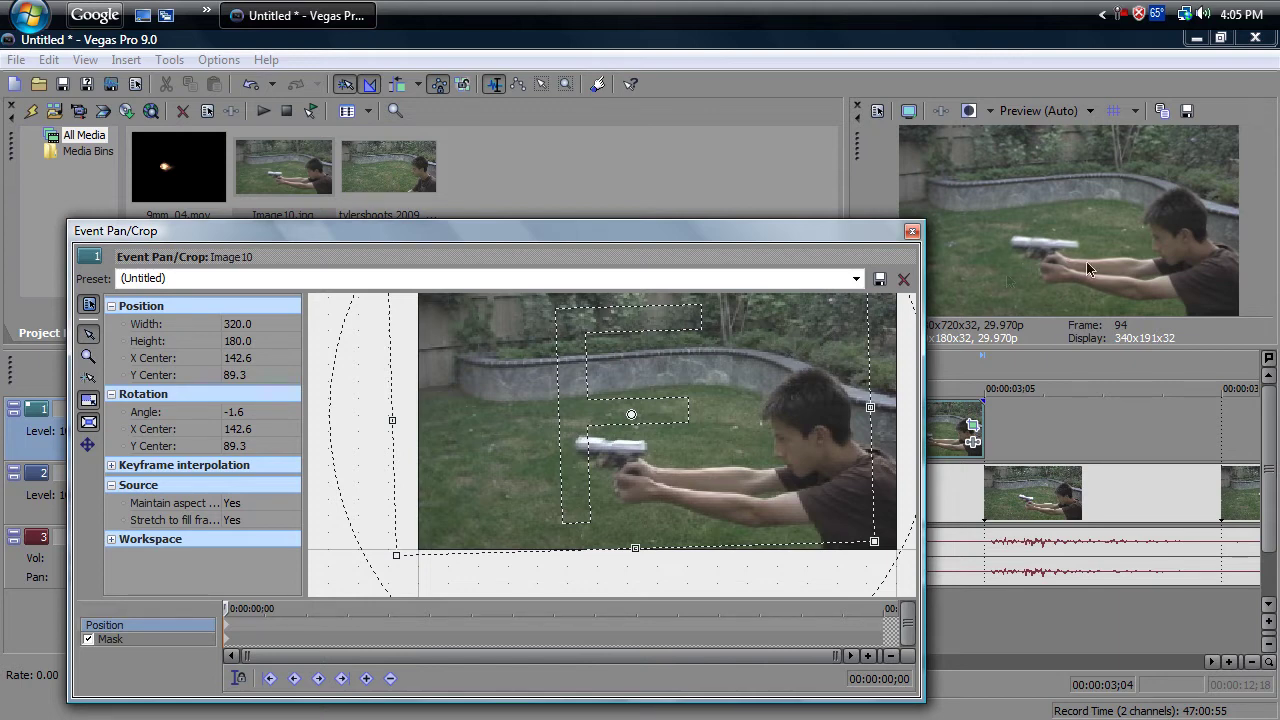
click(912, 232)
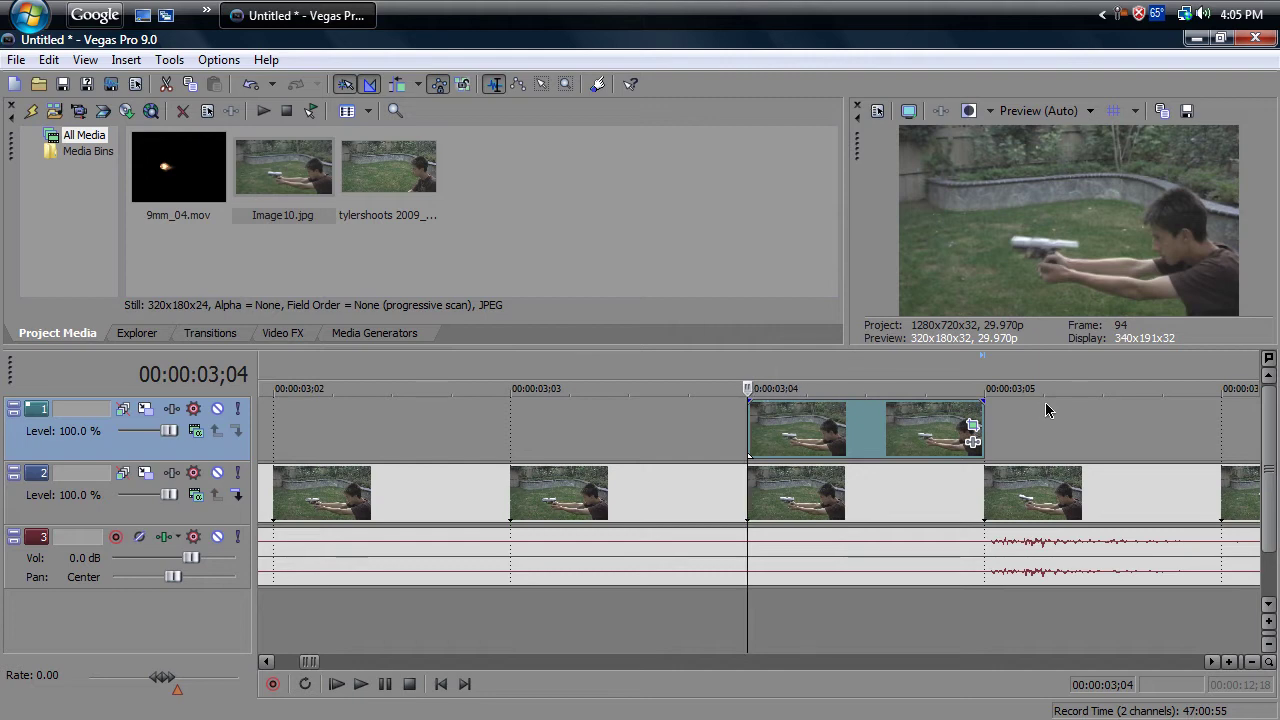
- Play back the recoil frames and save frame 97 as the snapshot Image11.jpg
scroll(1047, 410, down, 5)
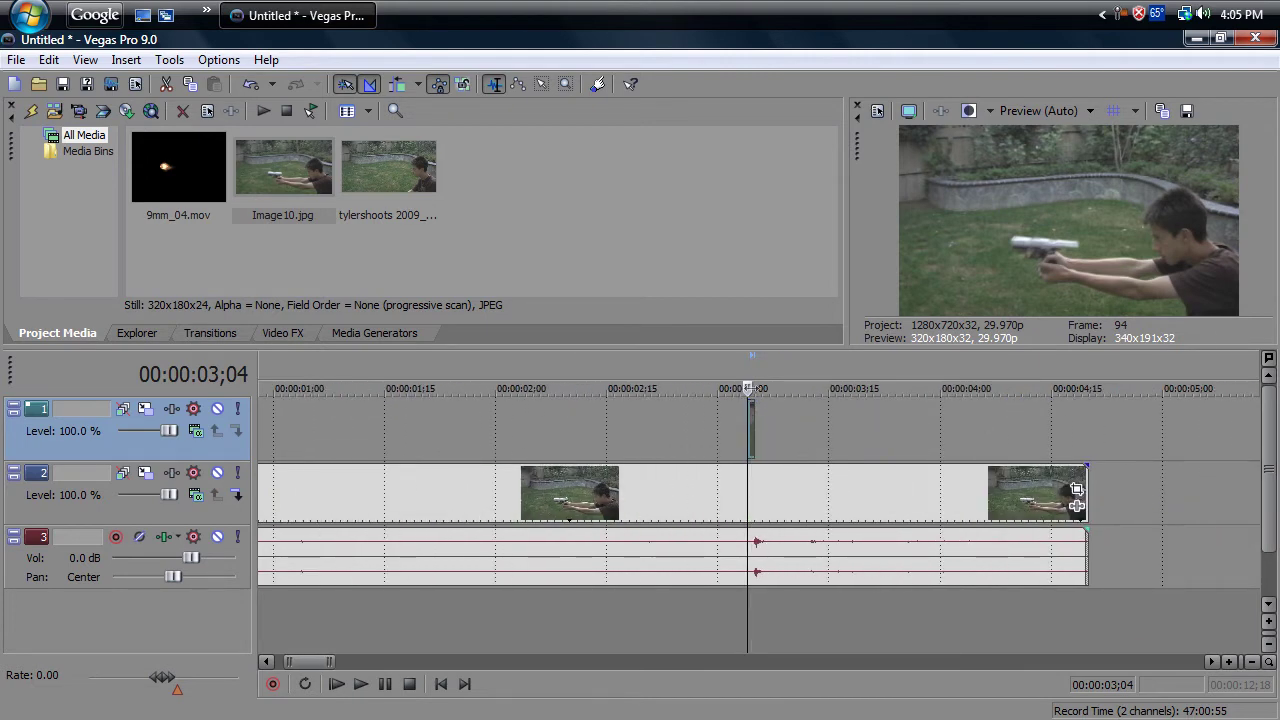
key(space)
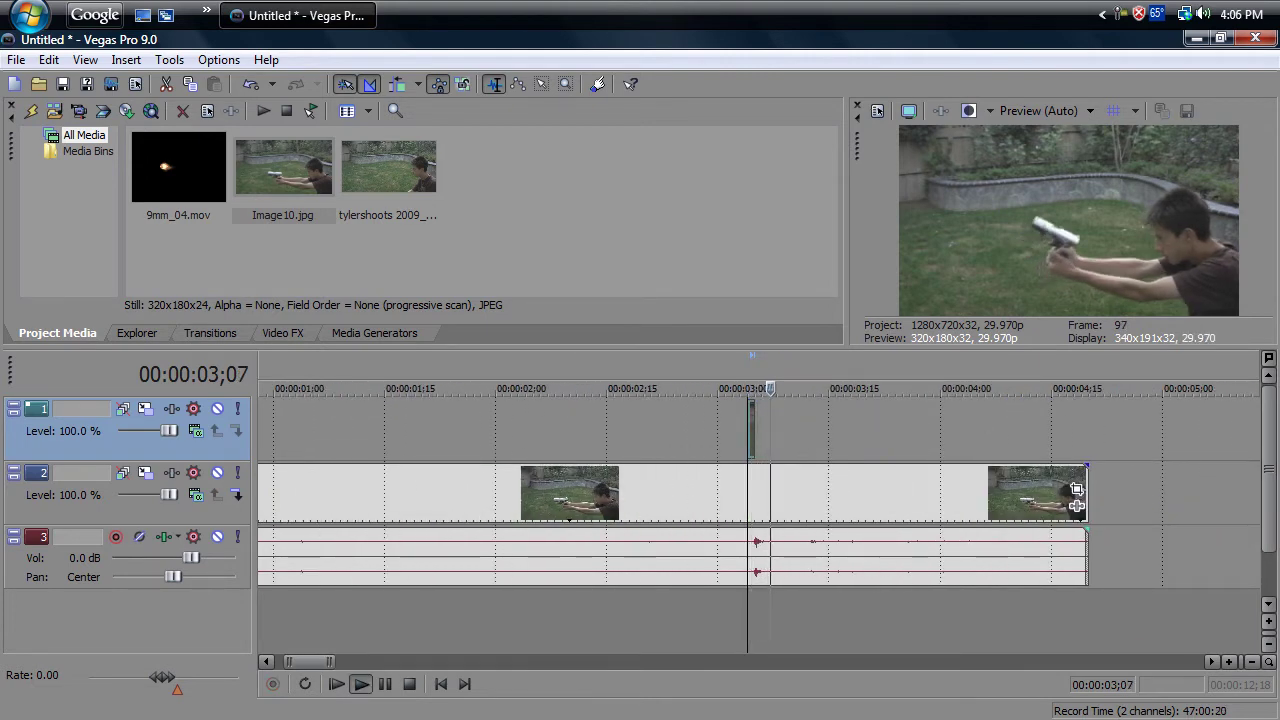
key(space)
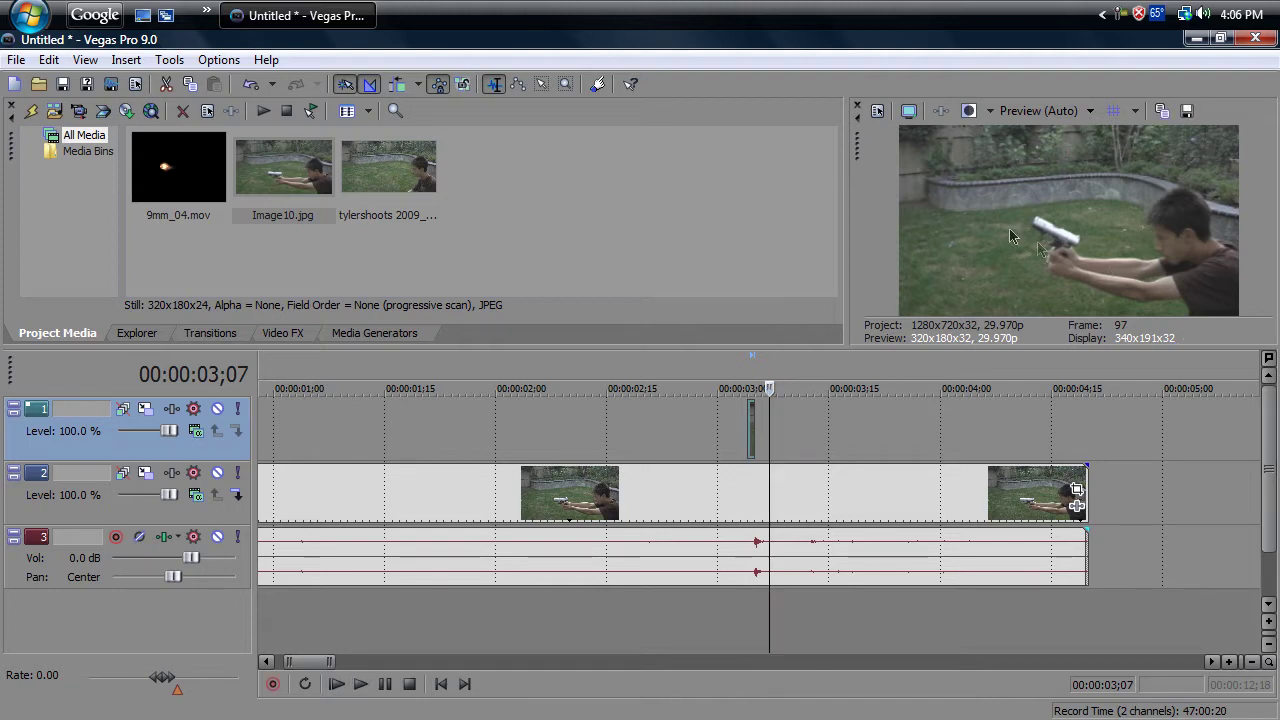
click(1186, 111)
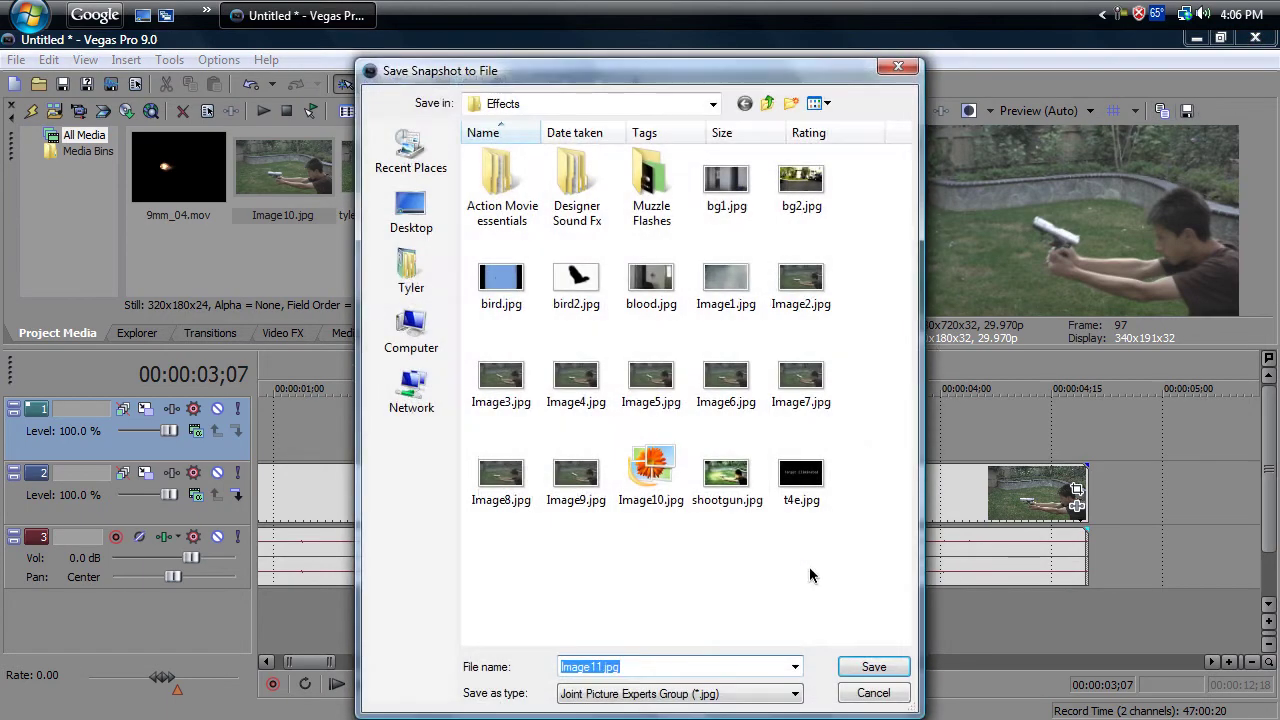
click(848, 671)
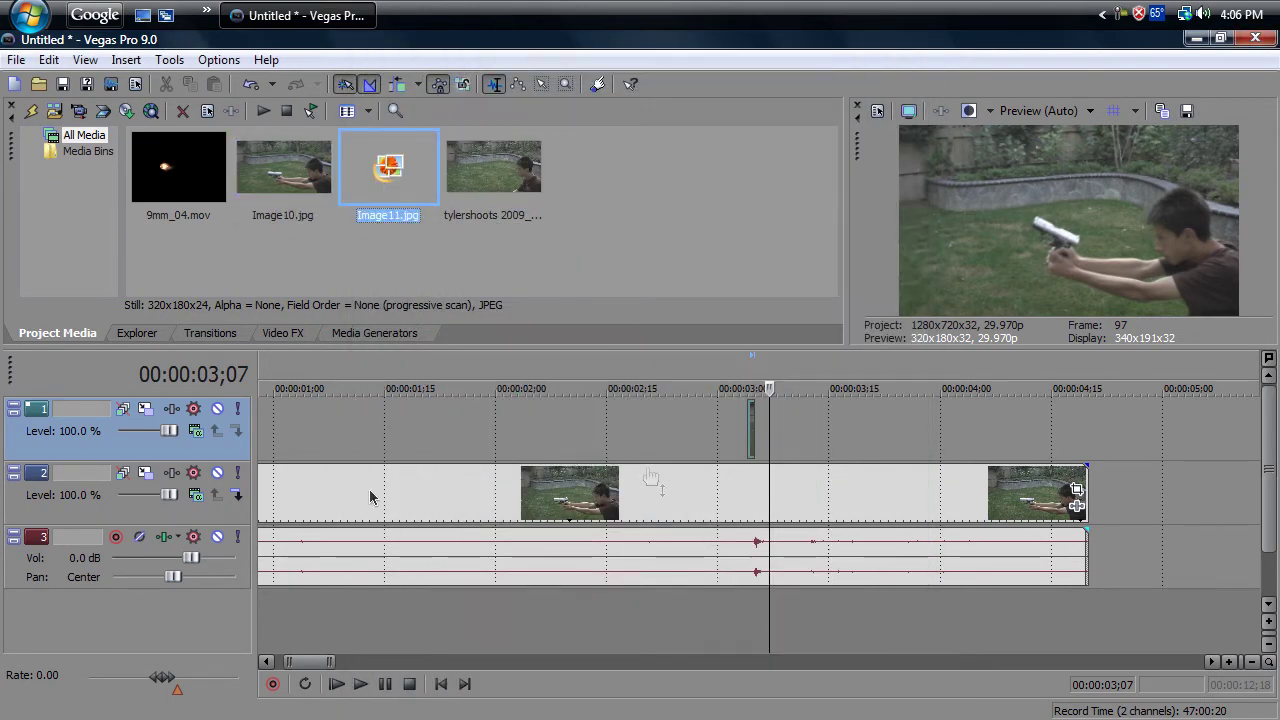
click(111, 520)
right_click(111, 520)
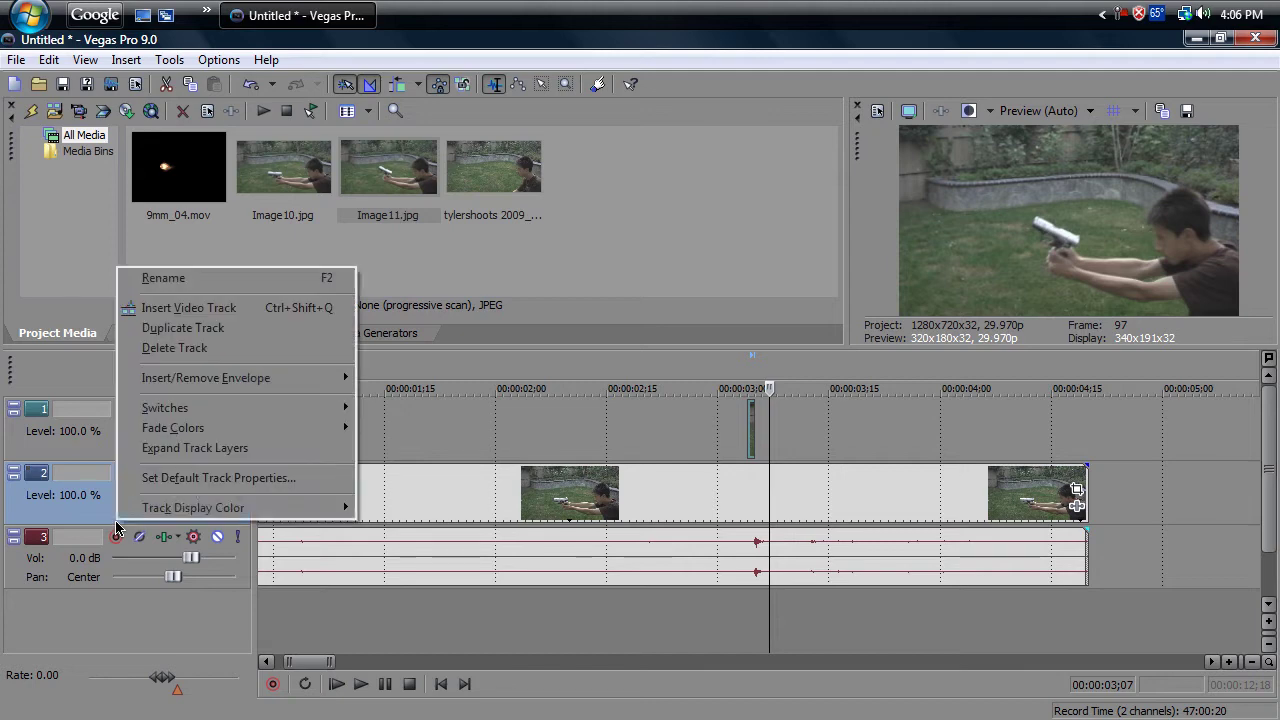
- Insert a new track 2, place Image11.jpg at 3;04 and split it at 3;05
click(200, 299)
drag(395, 190, 751, 491)
scroll(751, 491, up, 5)
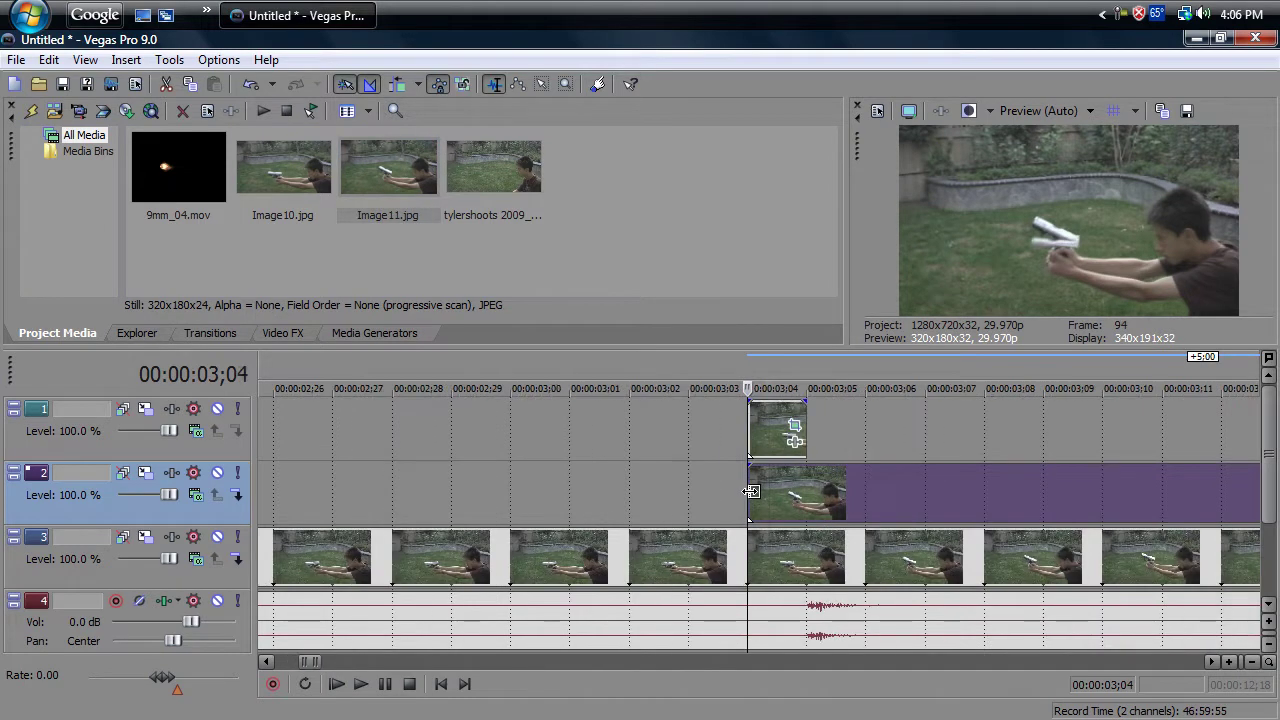
scroll(751, 491, up, 3)
click(908, 493)
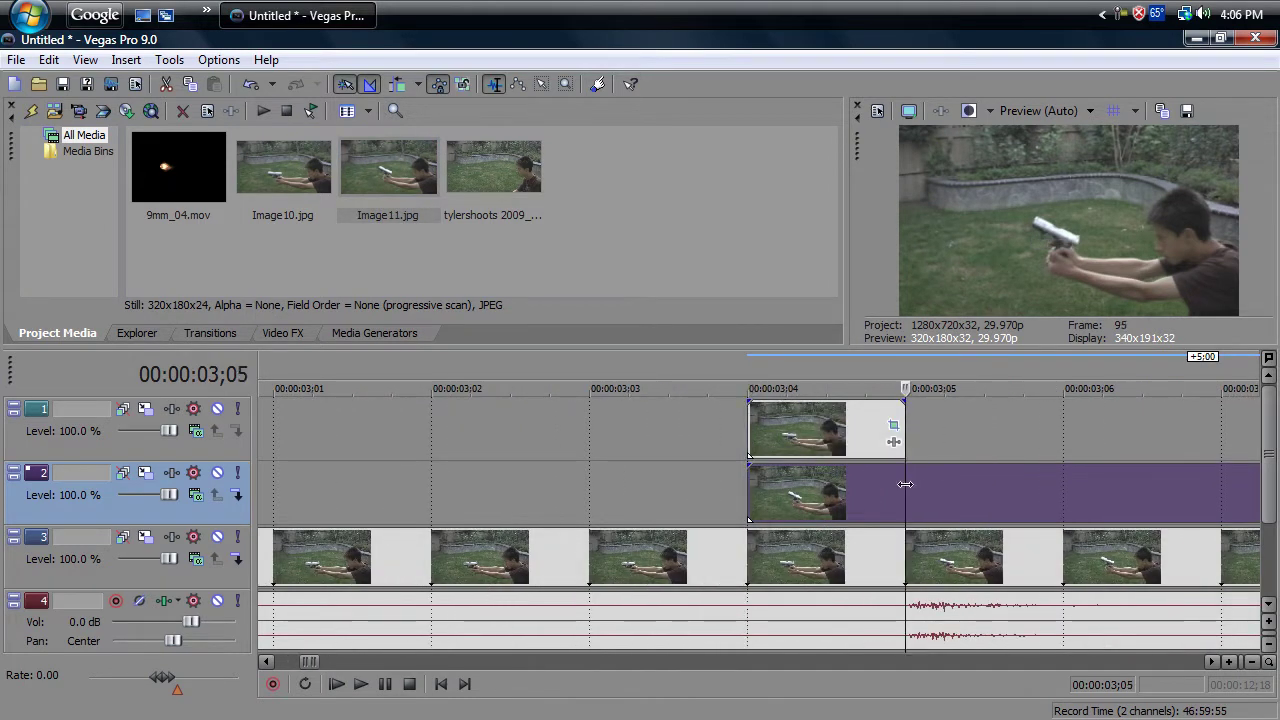
key(s)
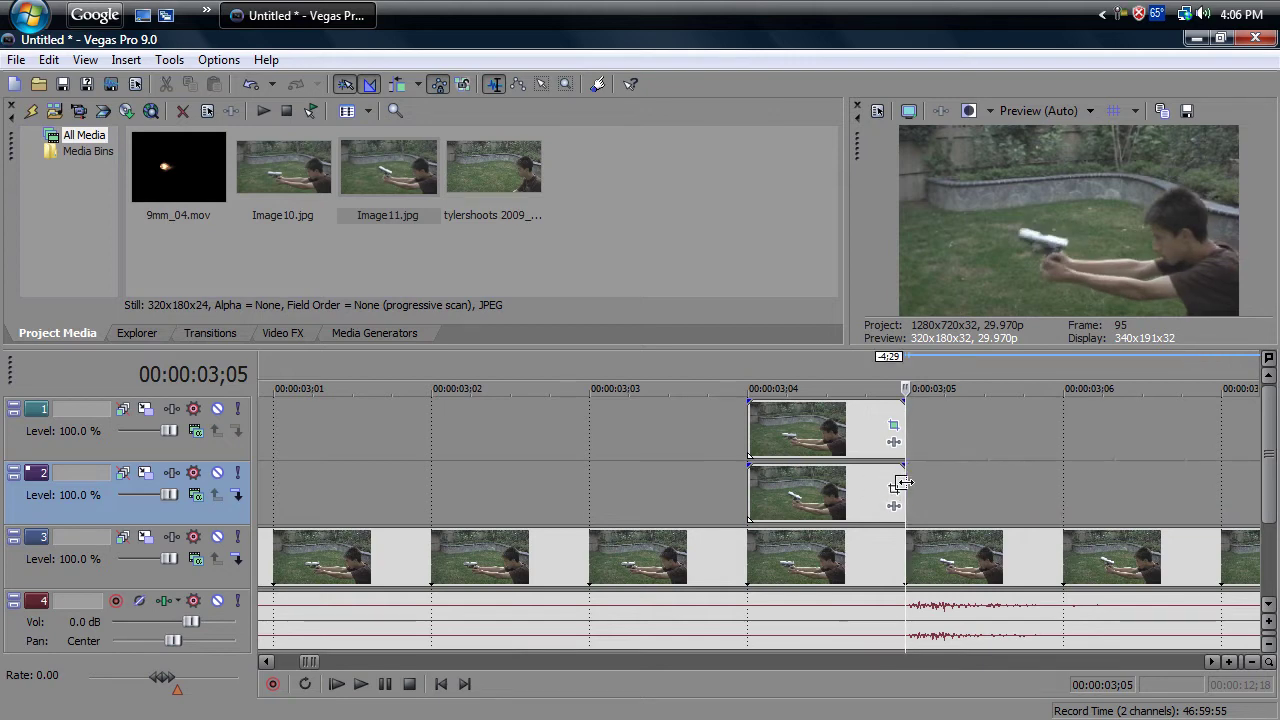
- Compare frames at 3;04 and lower the Image11 event's opacity to about 51%
click(749, 430)
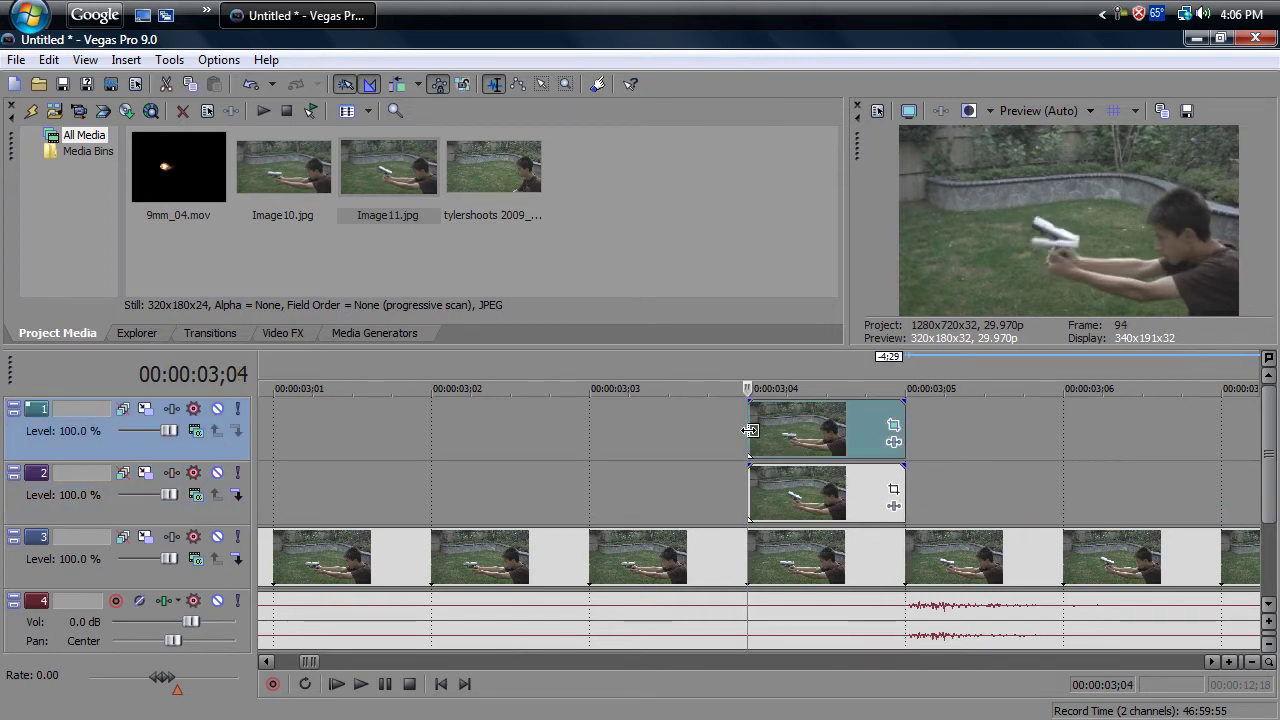
key(Right)
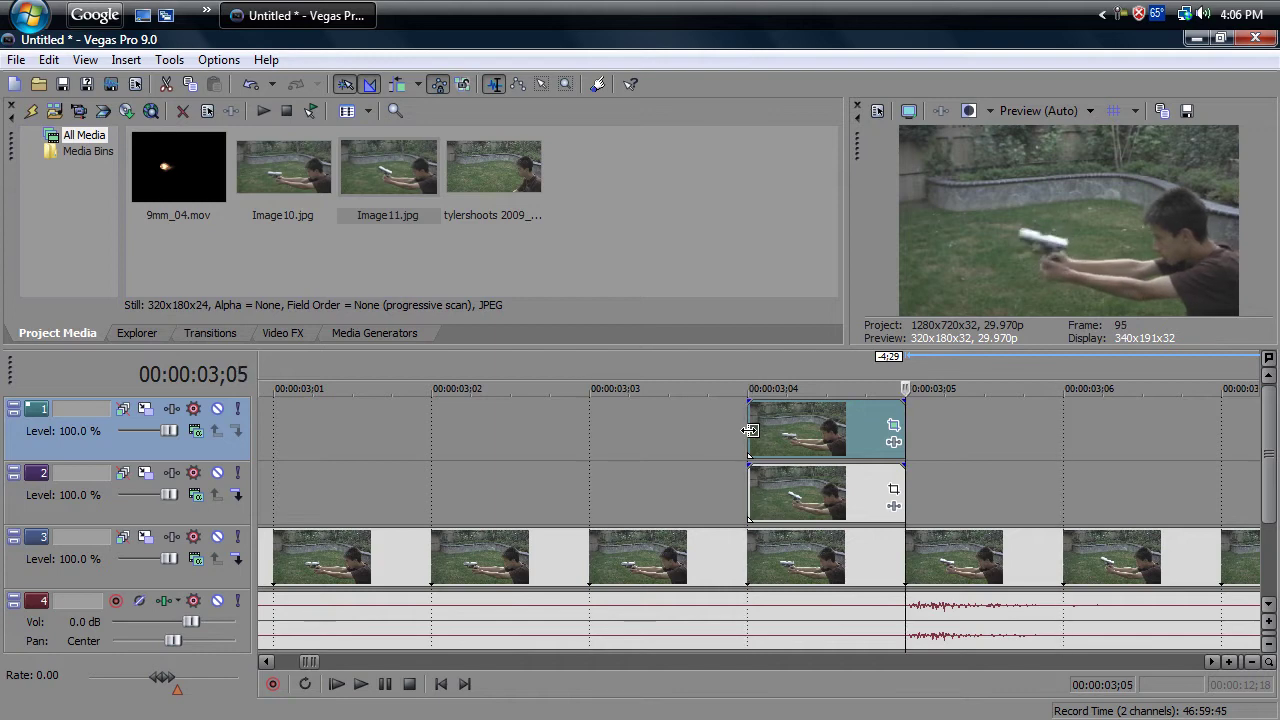
key(Left)
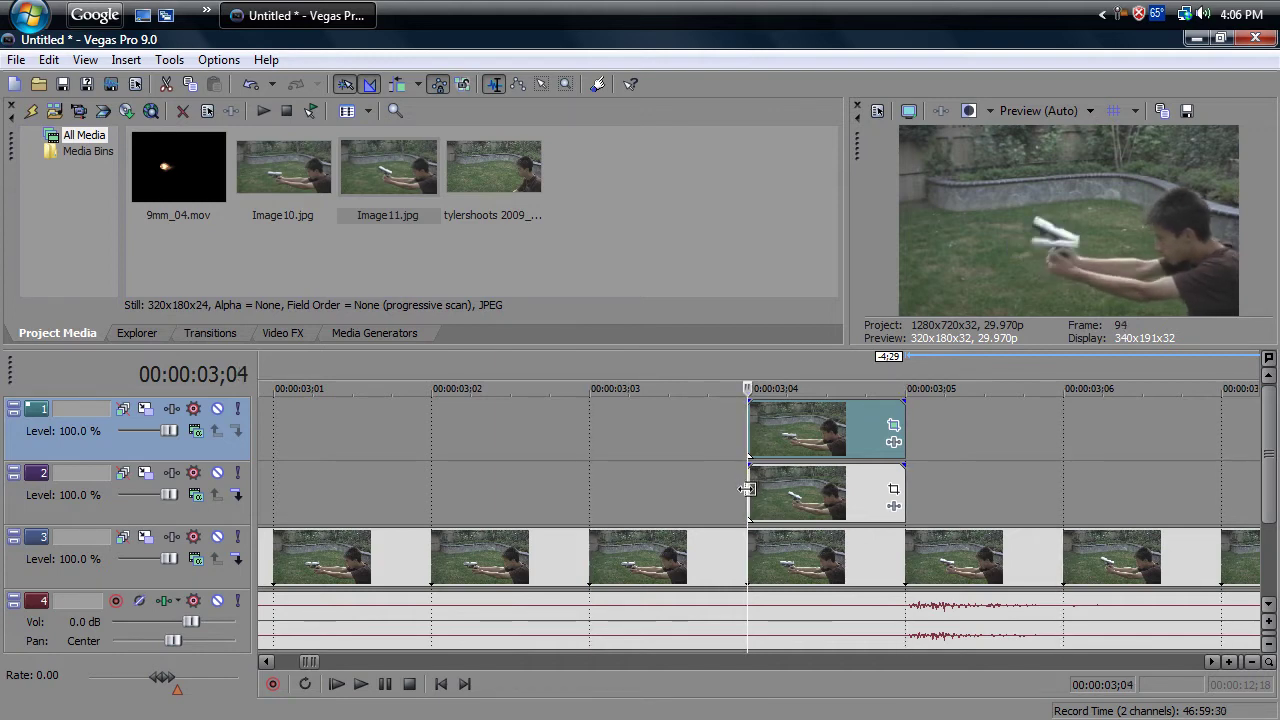
click(788, 483)
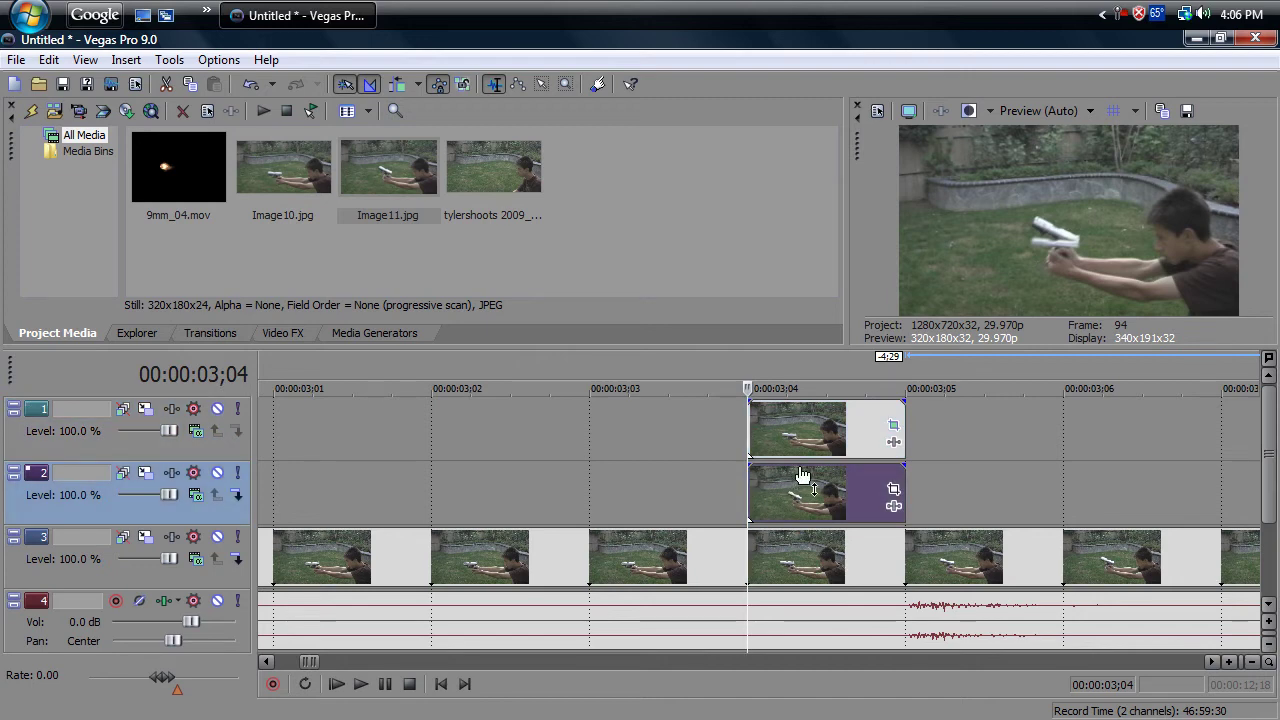
drag(803, 467, 822, 502)
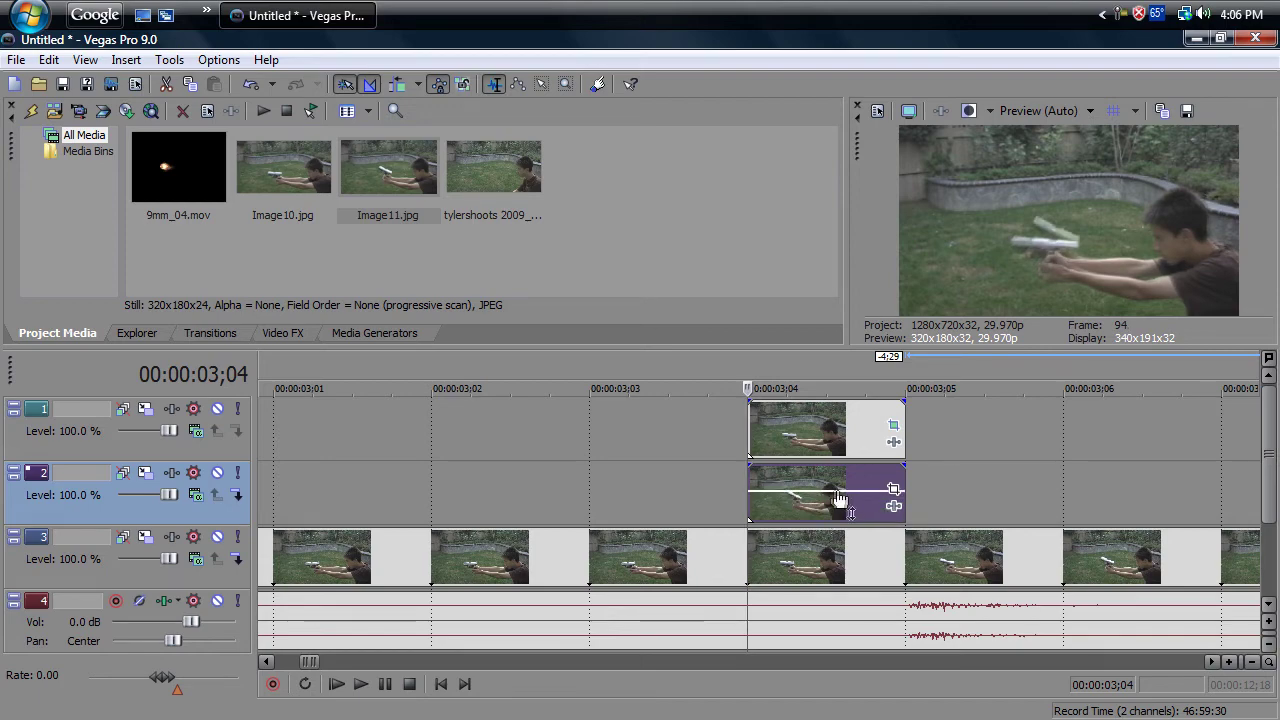
- Enable masking for Image11 in Pan/Crop and pan the view onto the gun
click(894, 493)
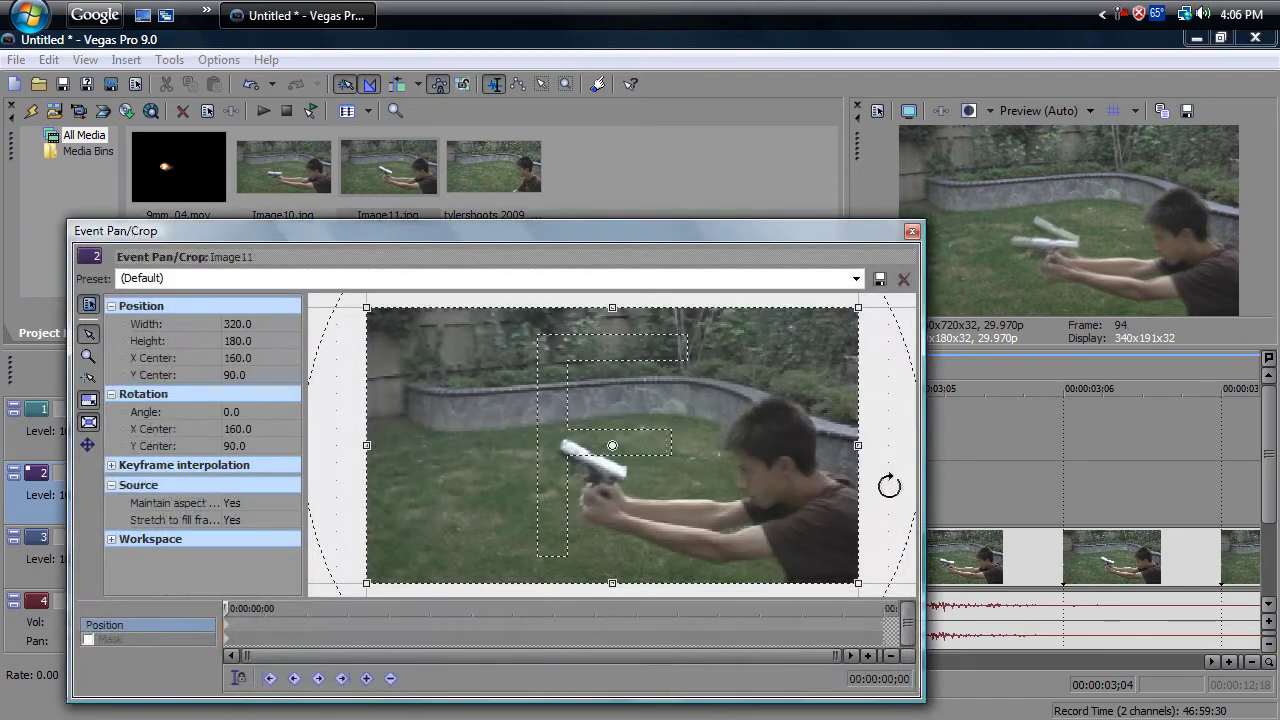
click(89, 640)
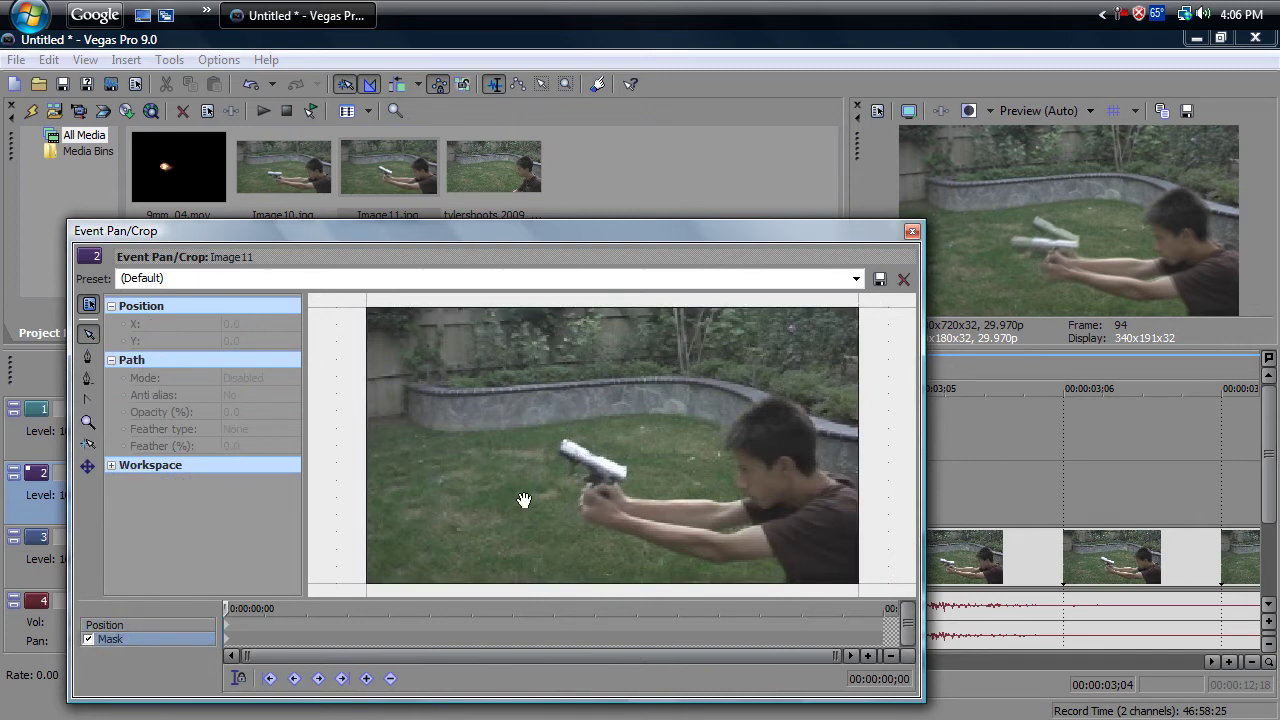
scroll(571, 480, up, 10)
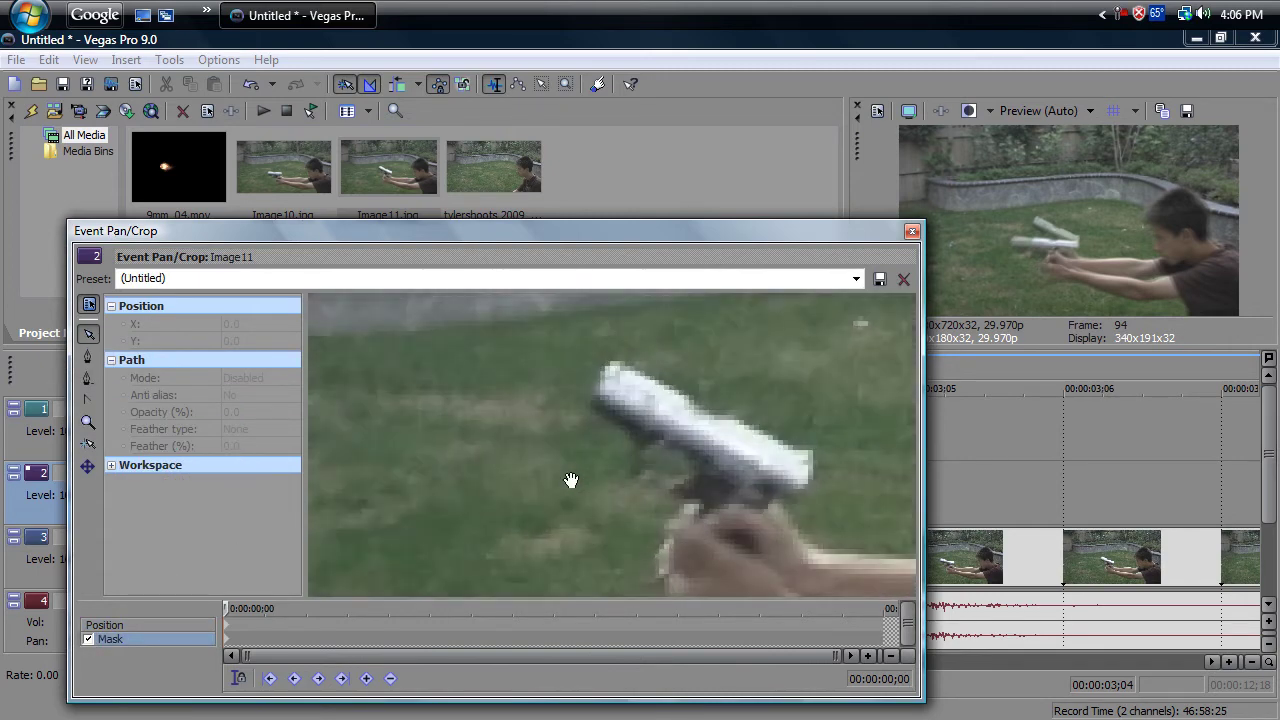
drag(566, 477, 605, 440)
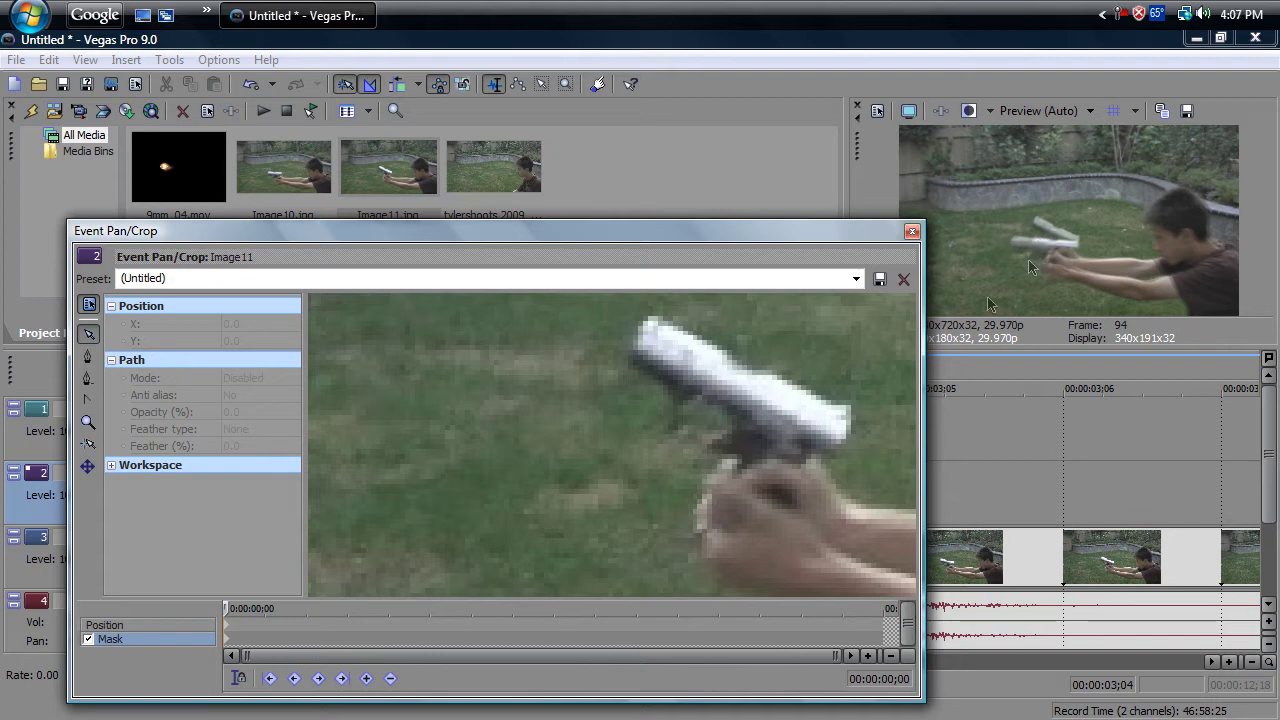
- Draw a closed E-shaped mask in front of the barrel with the Anchor Creation tool
click(88, 358)
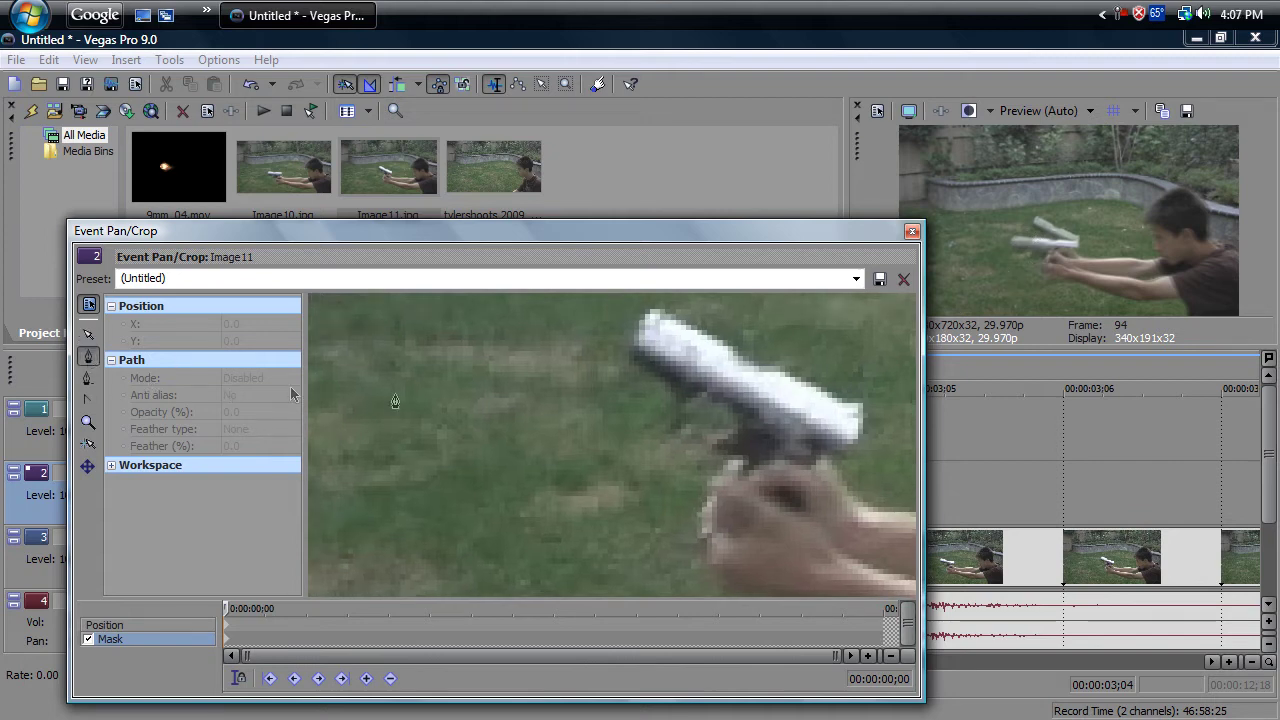
click(607, 434)
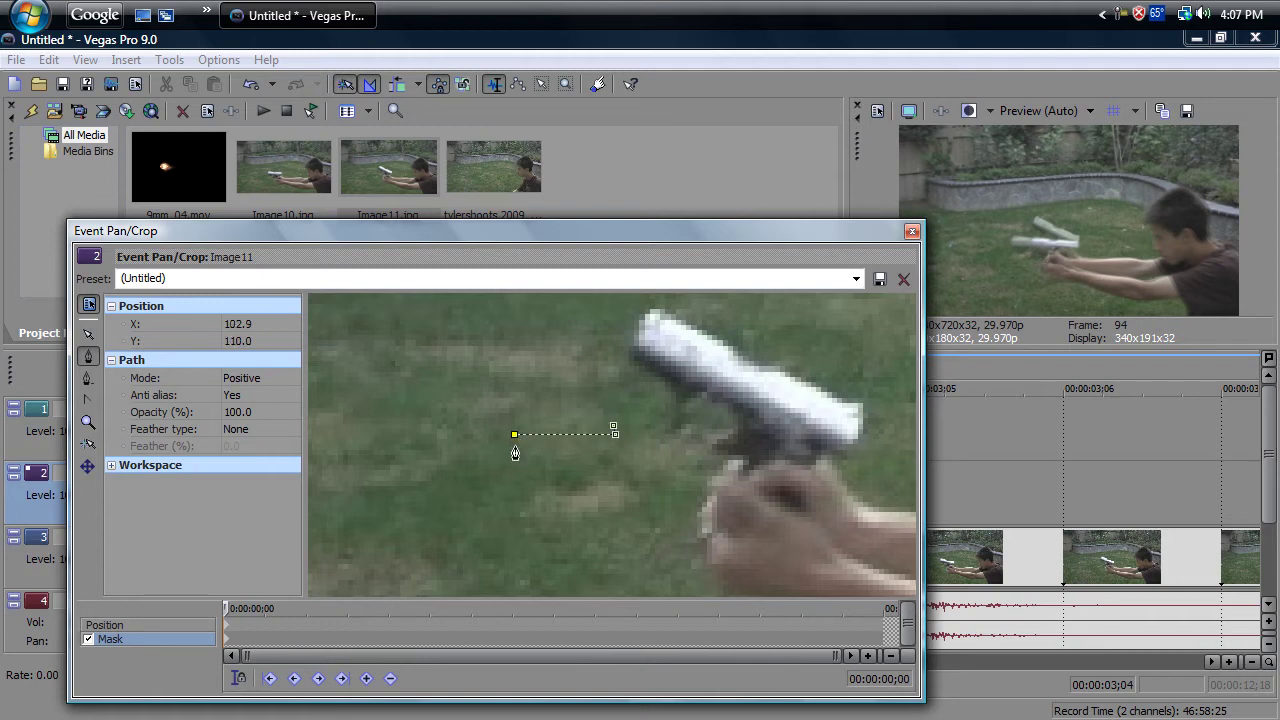
click(614, 453)
click(612, 467)
click(515, 470)
click(613, 486)
click(602, 513)
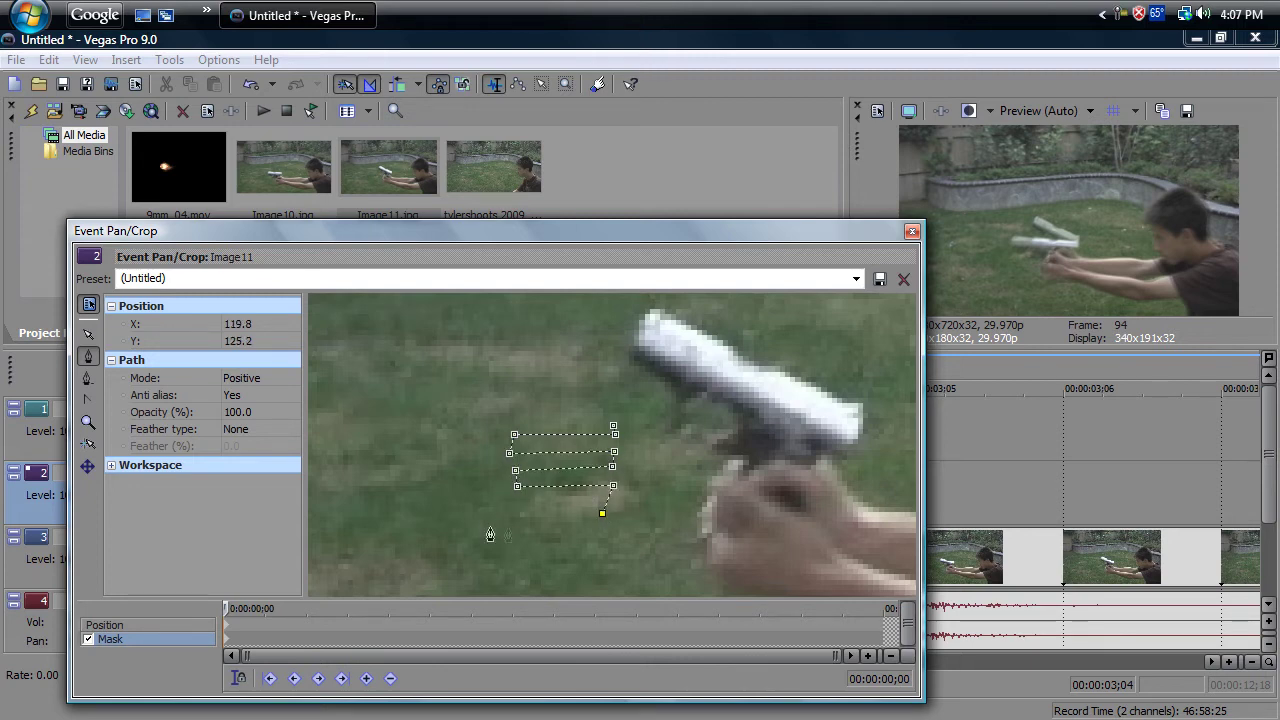
click(477, 516)
click(607, 403)
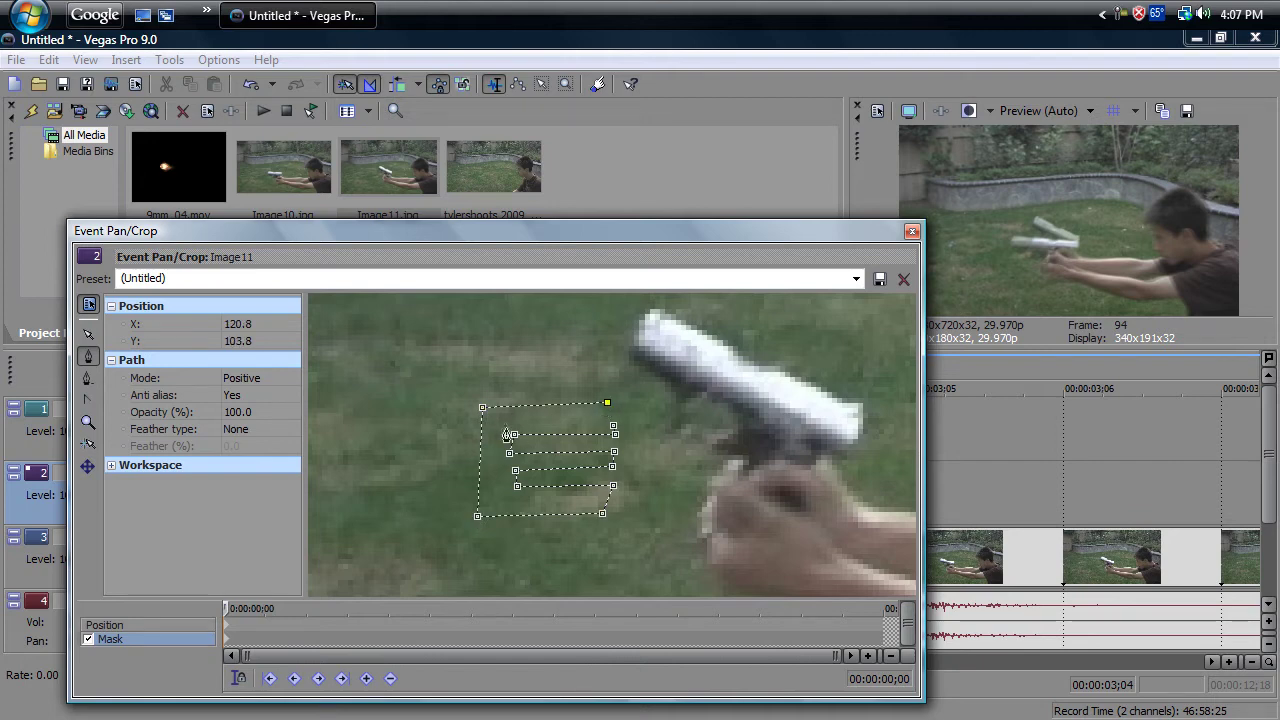
click(614, 433)
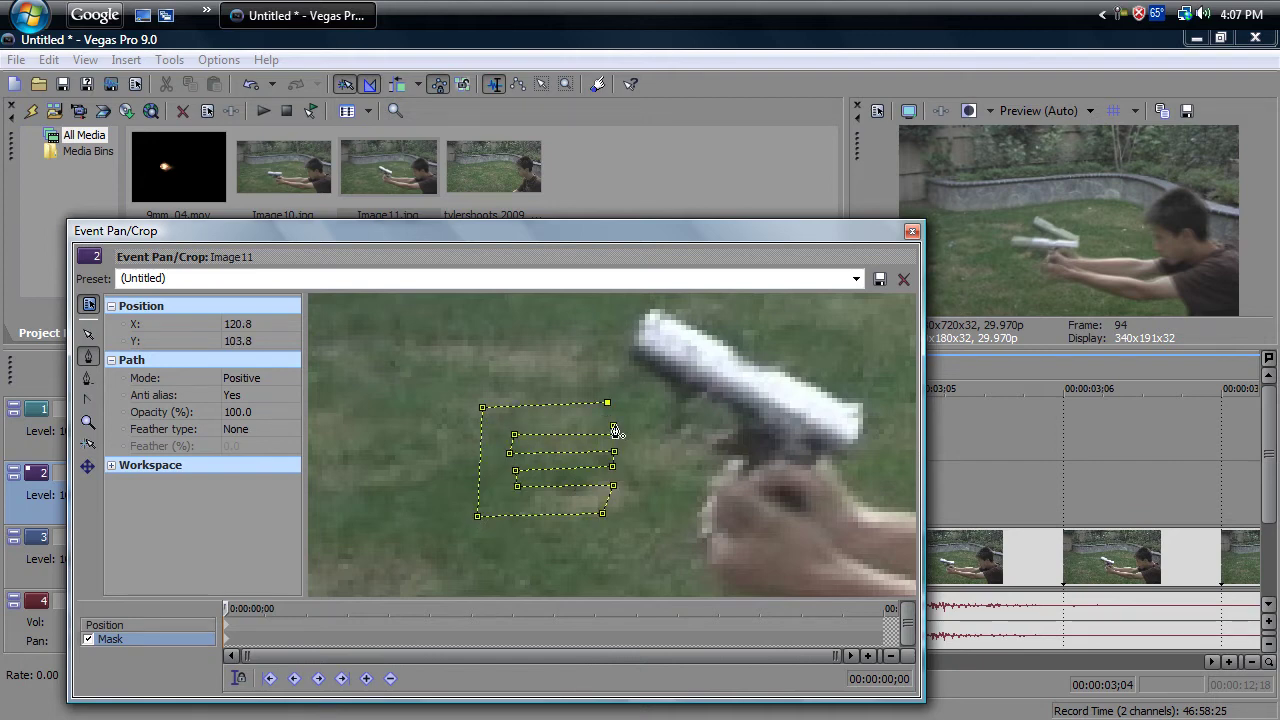
- Check the mask's inner segments, then close the Pan/Crop editor
click(617, 430)
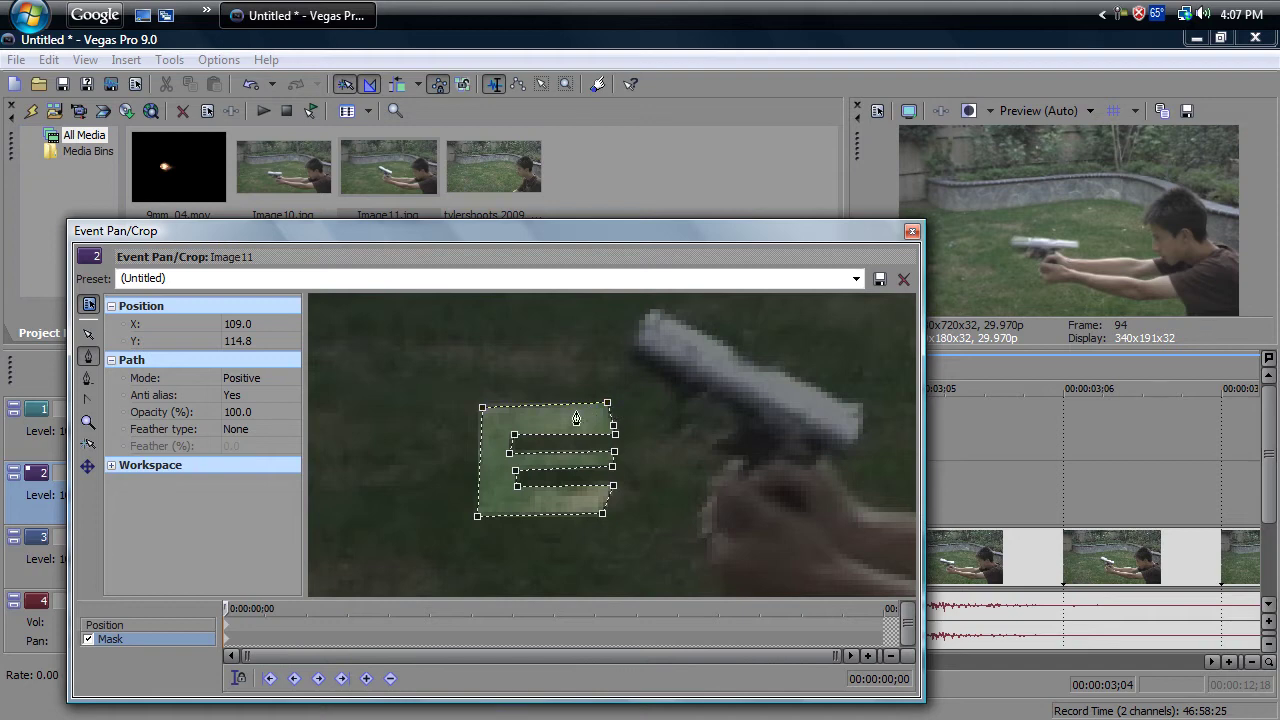
click(592, 451)
click(586, 490)
click(579, 469)
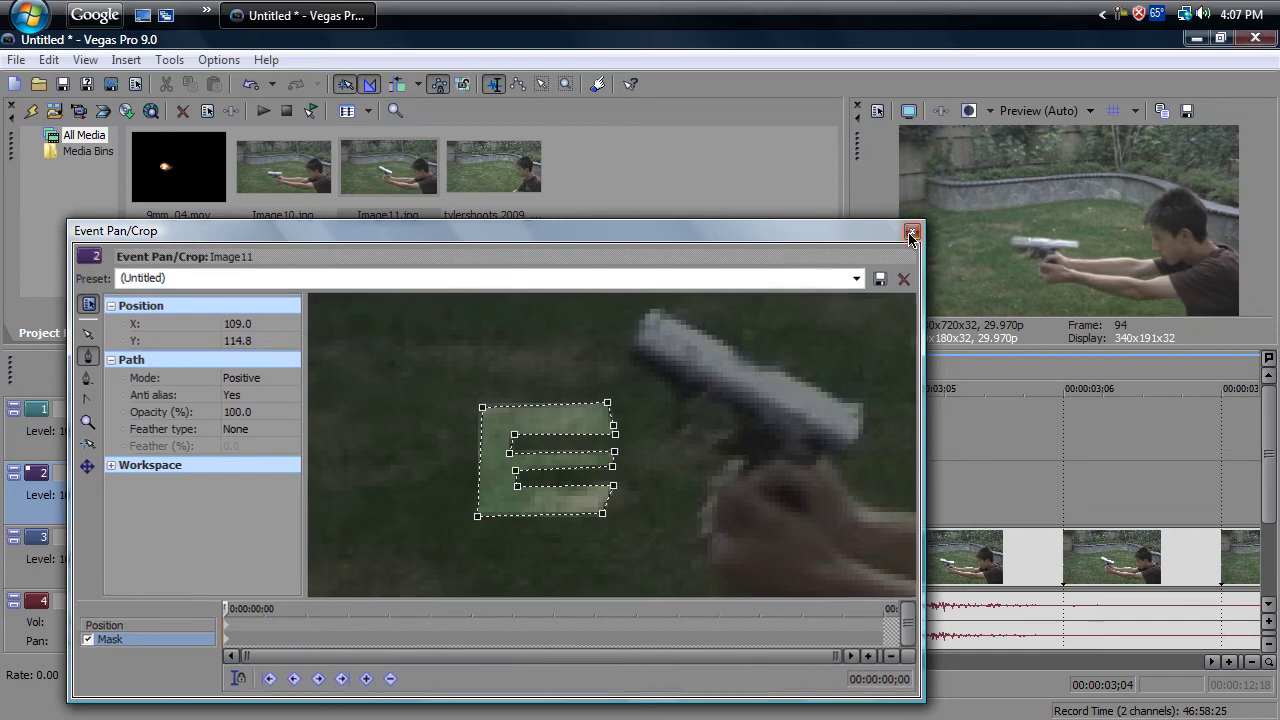
click(910, 233)
- Set track 2's Image11 opacity to about 51% and reopen its Pan/Crop editor
drag(850, 462, 831, 413)
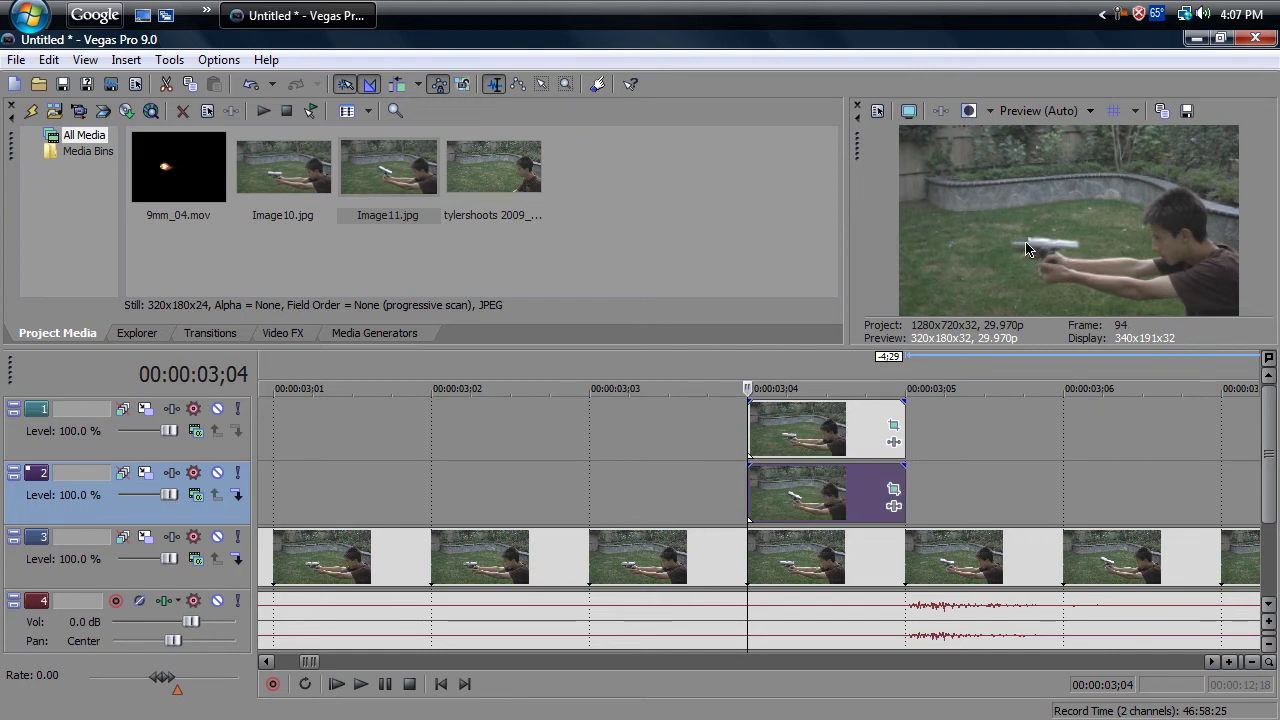
click(892, 491)
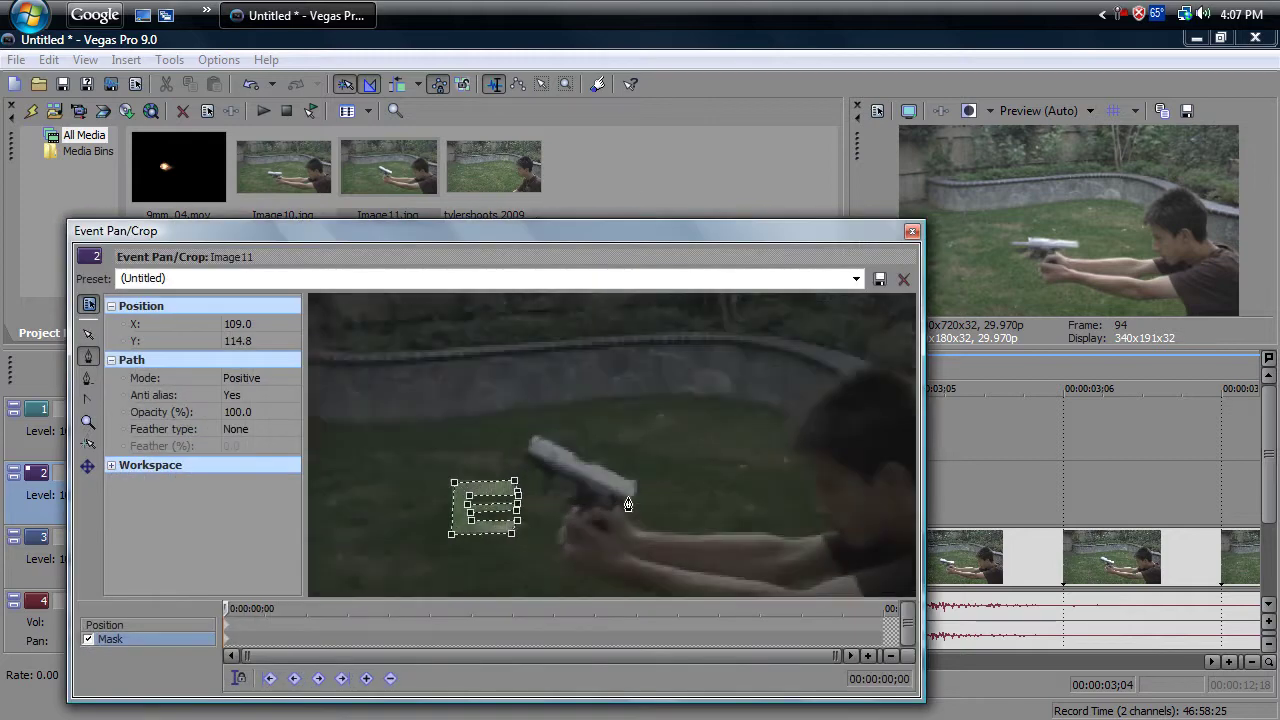
click(611, 323)
scroll(608, 471, up, 5)
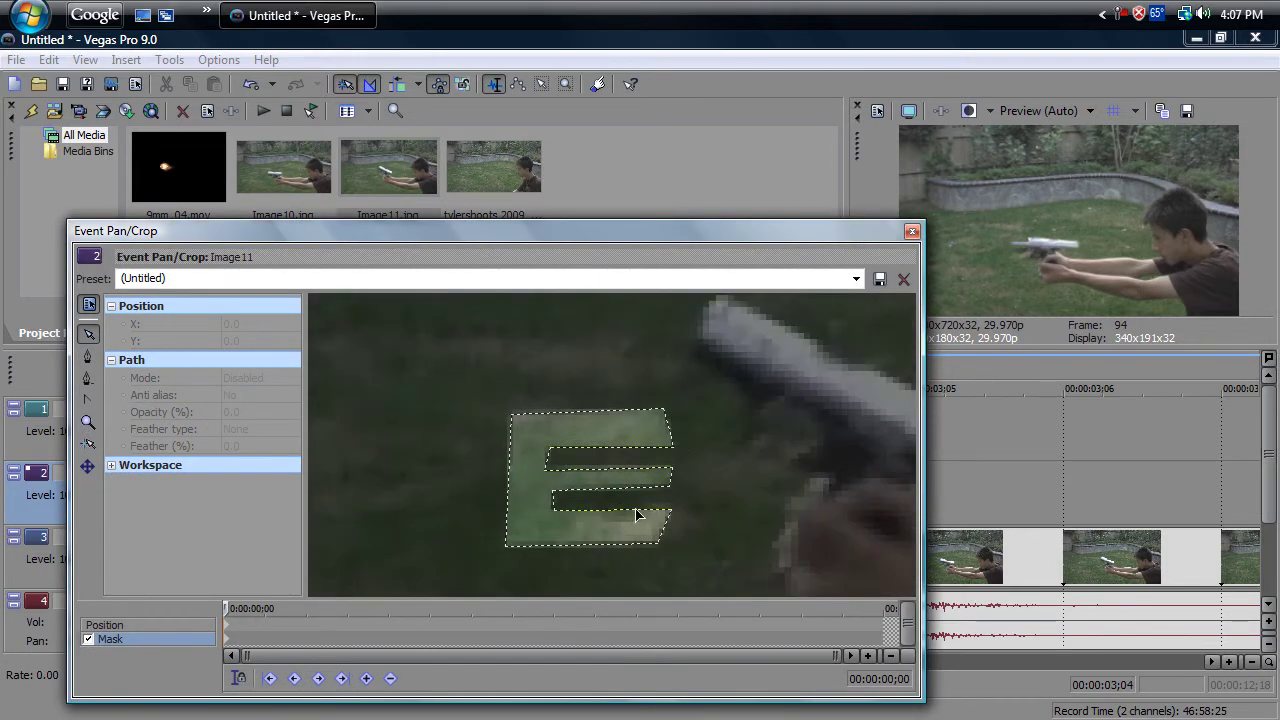
- Shorten the mask's bottom strip and raise its right edge toward the slide
mouse_move(549, 509)
mouse_down()
mouse_move(558, 519)
mouse_move(527, 490)
mouse_move(550, 518)
mouse_move(533, 514)
mouse_up()
drag(671, 510, 505, 516)
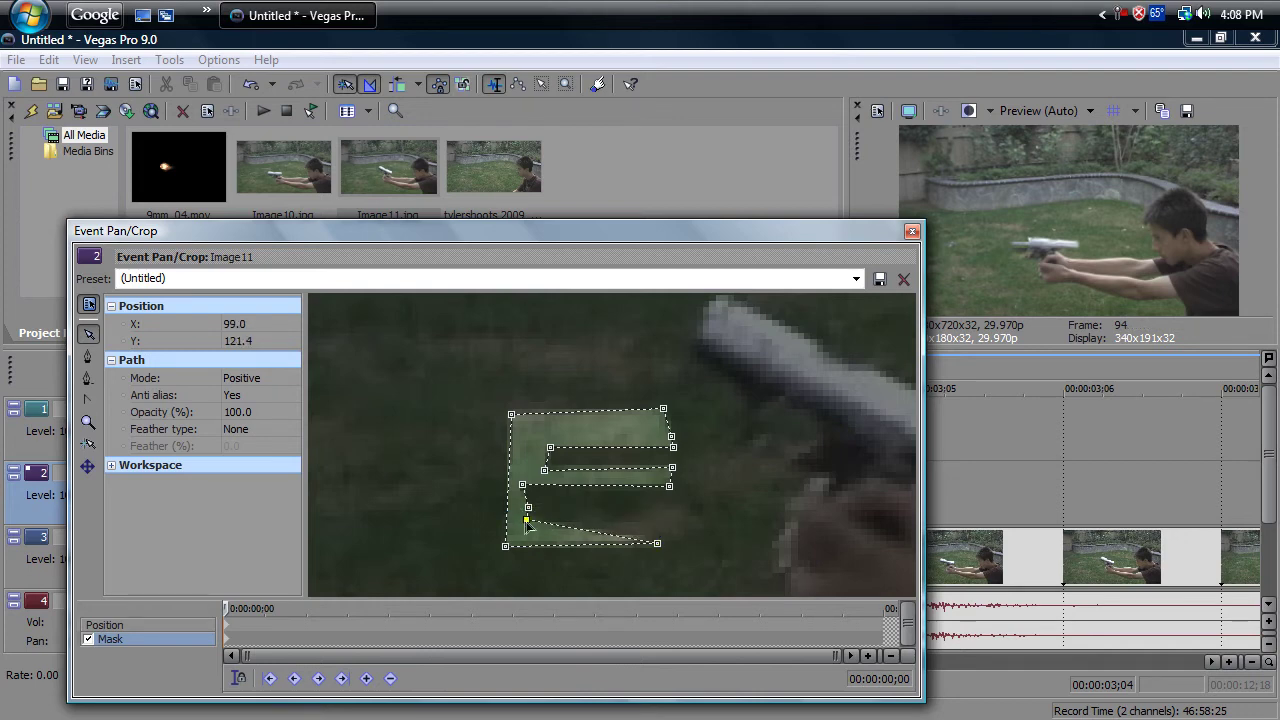
drag(657, 543, 528, 537)
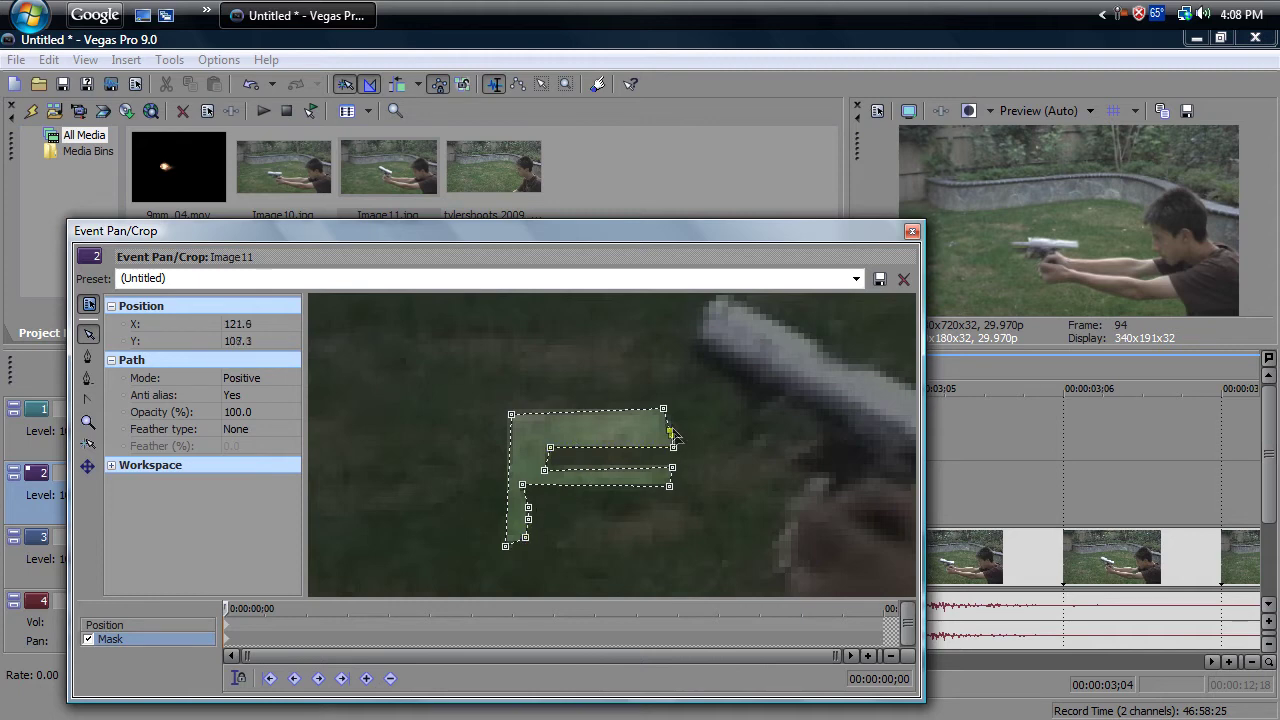
drag(672, 432, 663, 362)
drag(678, 453, 677, 446)
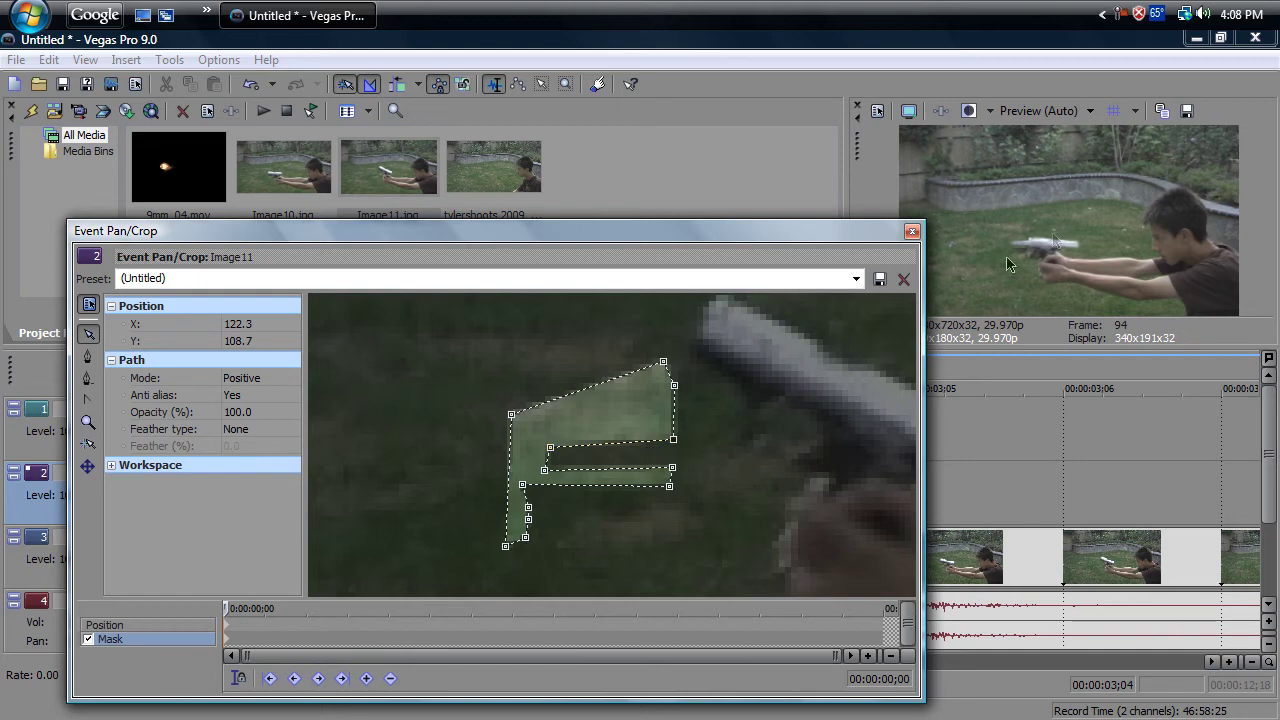
- Fine-tune the mask's inner and right-side vertices to angle up along the slide
drag(550, 450, 540, 441)
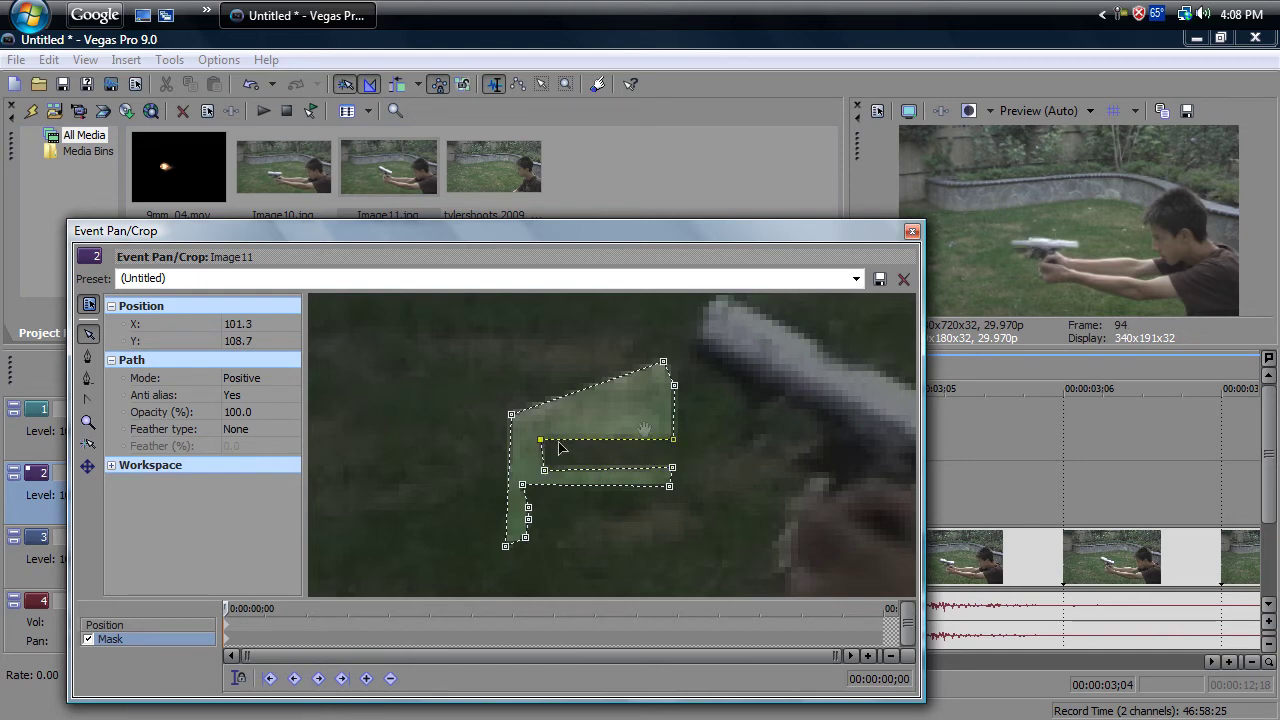
drag(547, 472, 544, 461)
drag(672, 472, 674, 462)
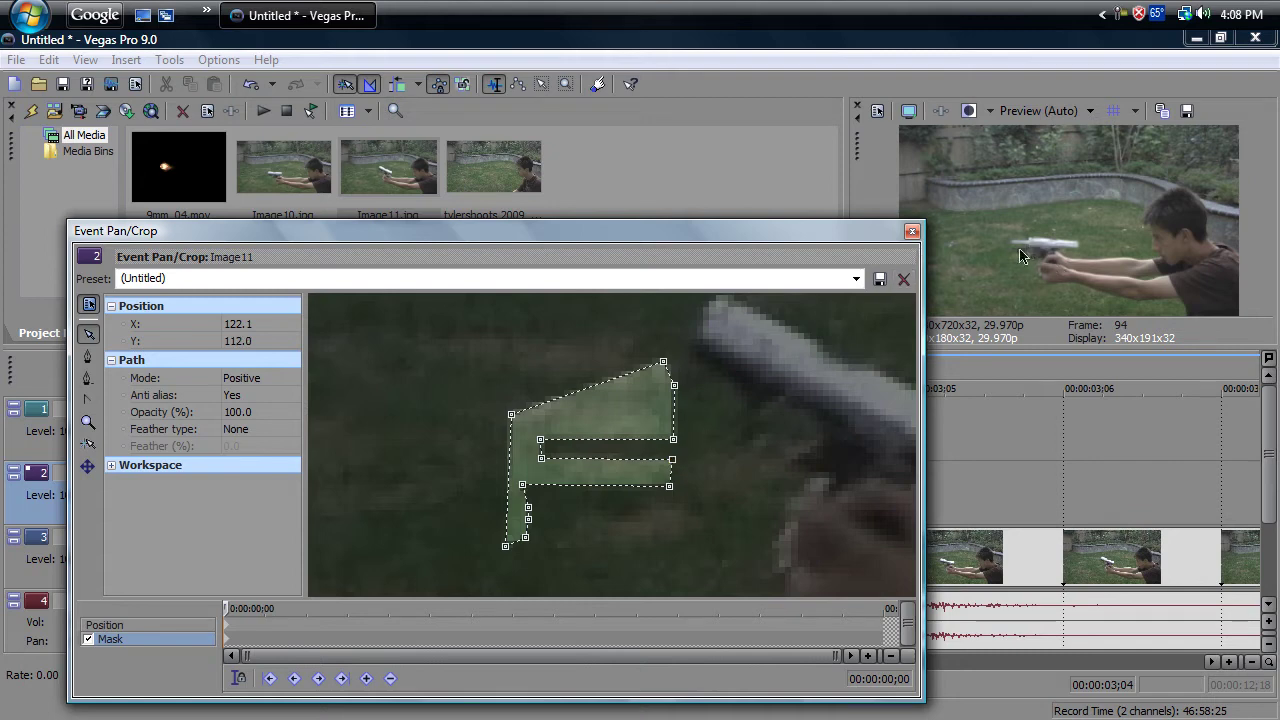
drag(673, 444, 675, 439)
drag(544, 445, 542, 442)
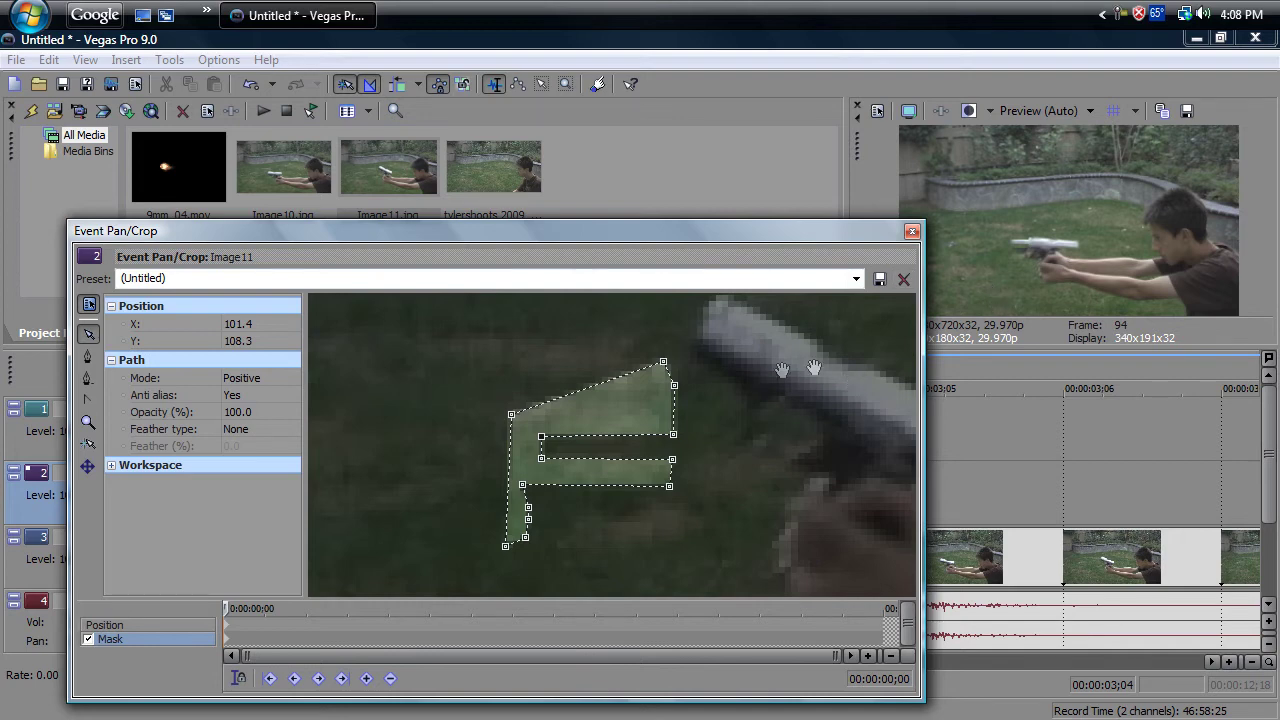
click(242, 430)
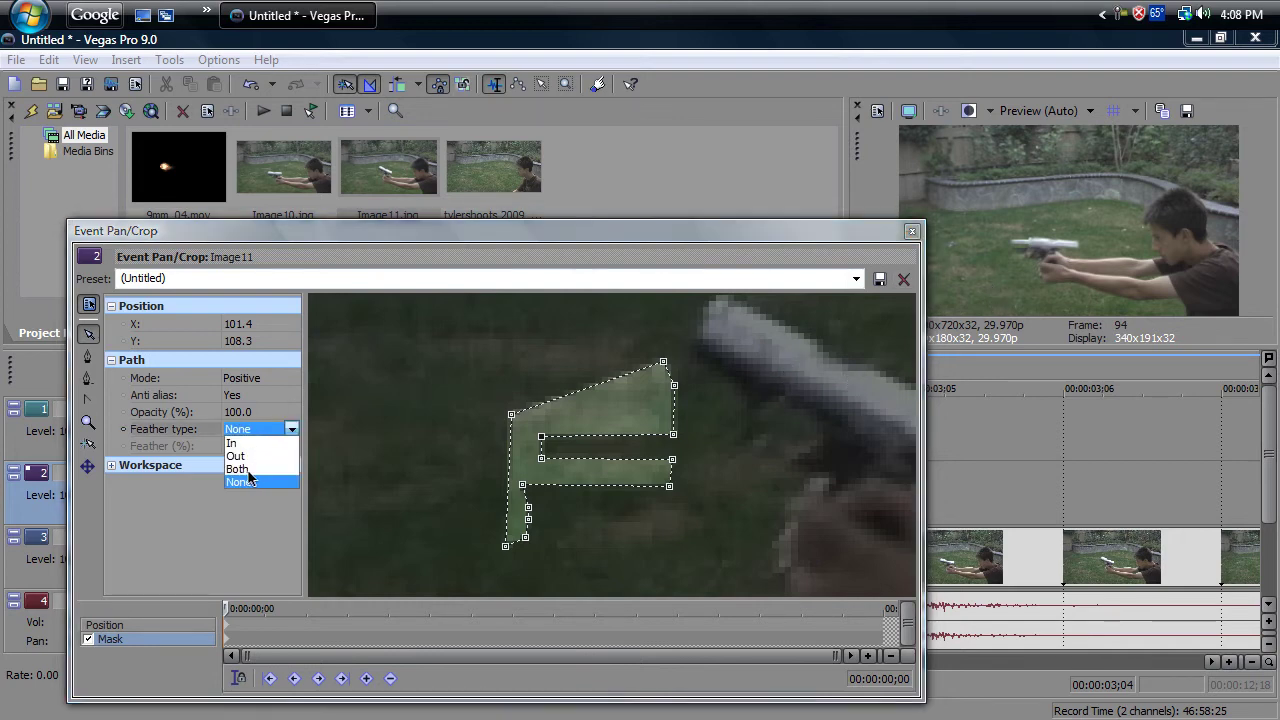
- Set Image11's mask feather type to Both with 0.5% feather
click(240, 469)
click(244, 446)
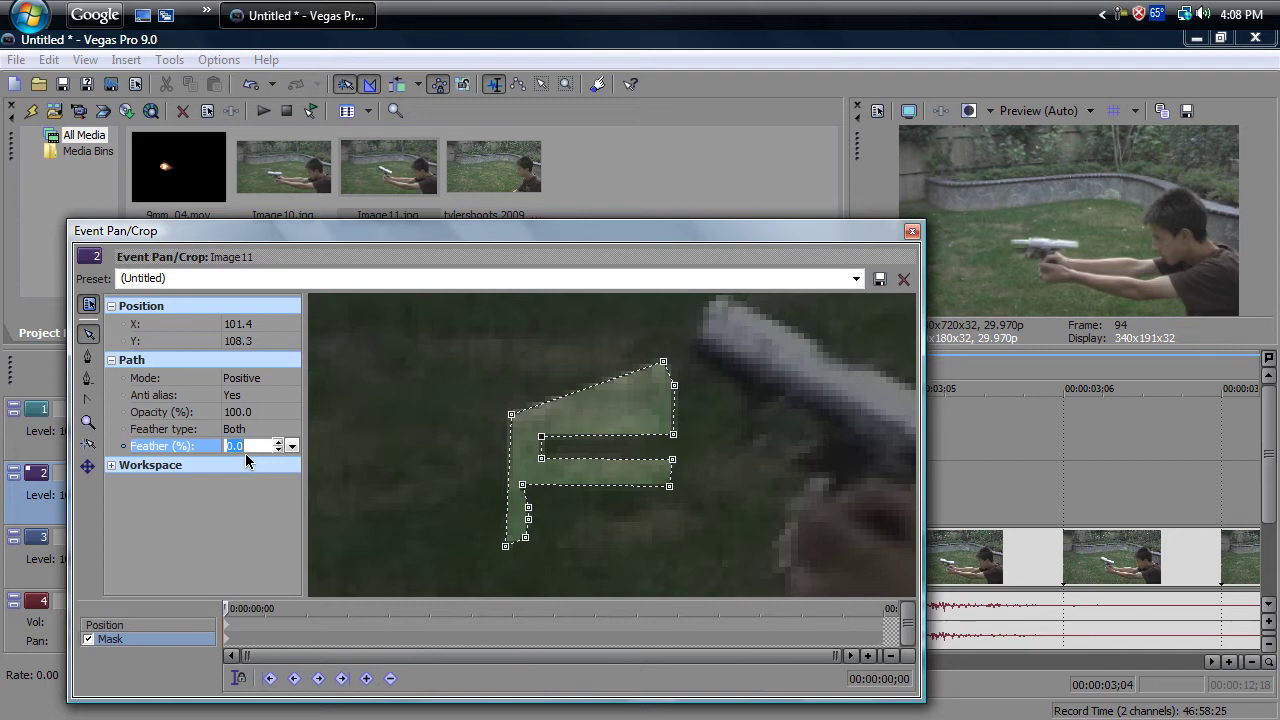
text(0.5)
key(Return)
- Close Pan/Crop and drag the pane splitters to enlarge the preview
click(911, 232)
drag(918, 352, 880, 480)
drag(853, 400, 557, 363)
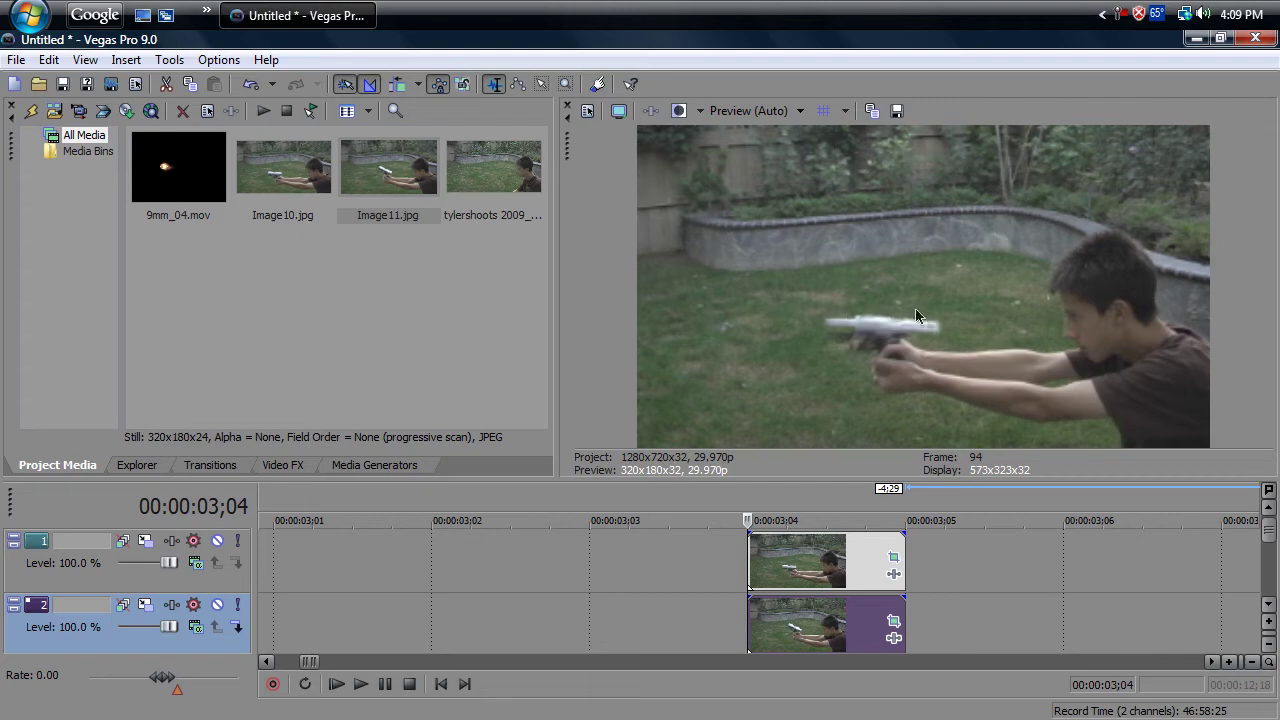
- Rotate Image10's frame to about 0.5 degrees in Event Pan/Crop
click(895, 557)
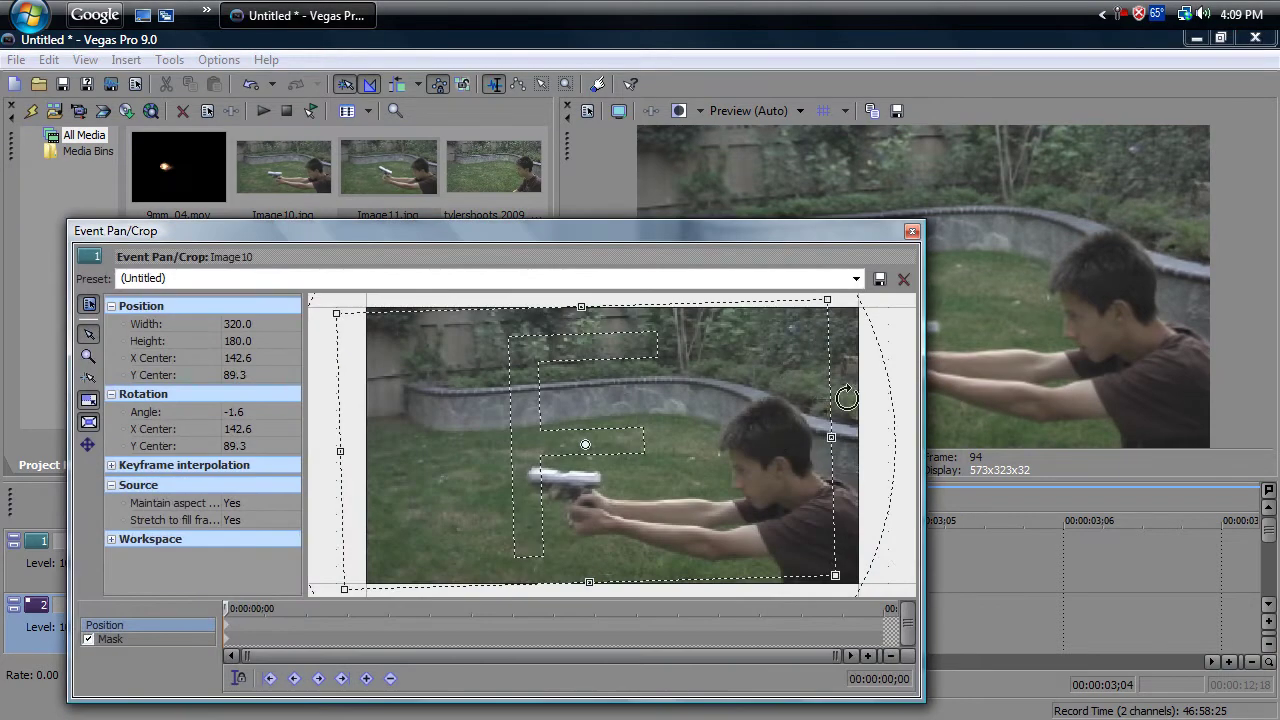
drag(788, 234, 601, 248)
drag(677, 400, 682, 410)
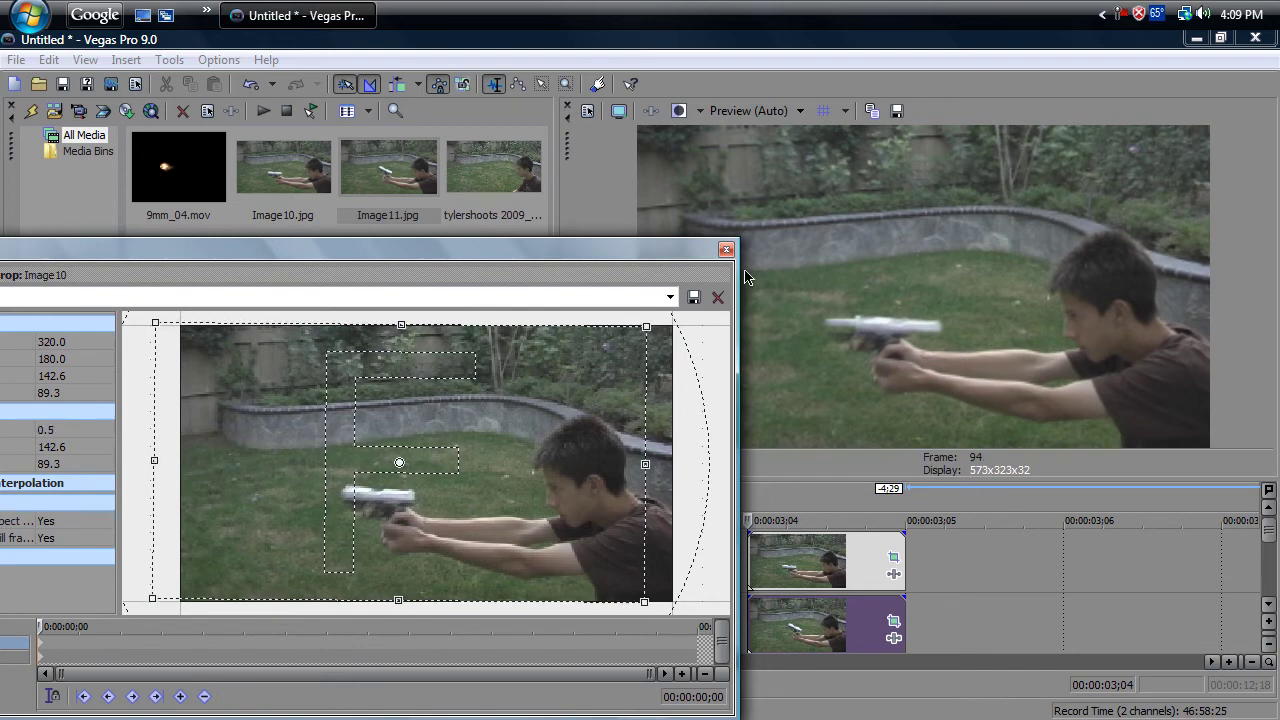
click(725, 251)
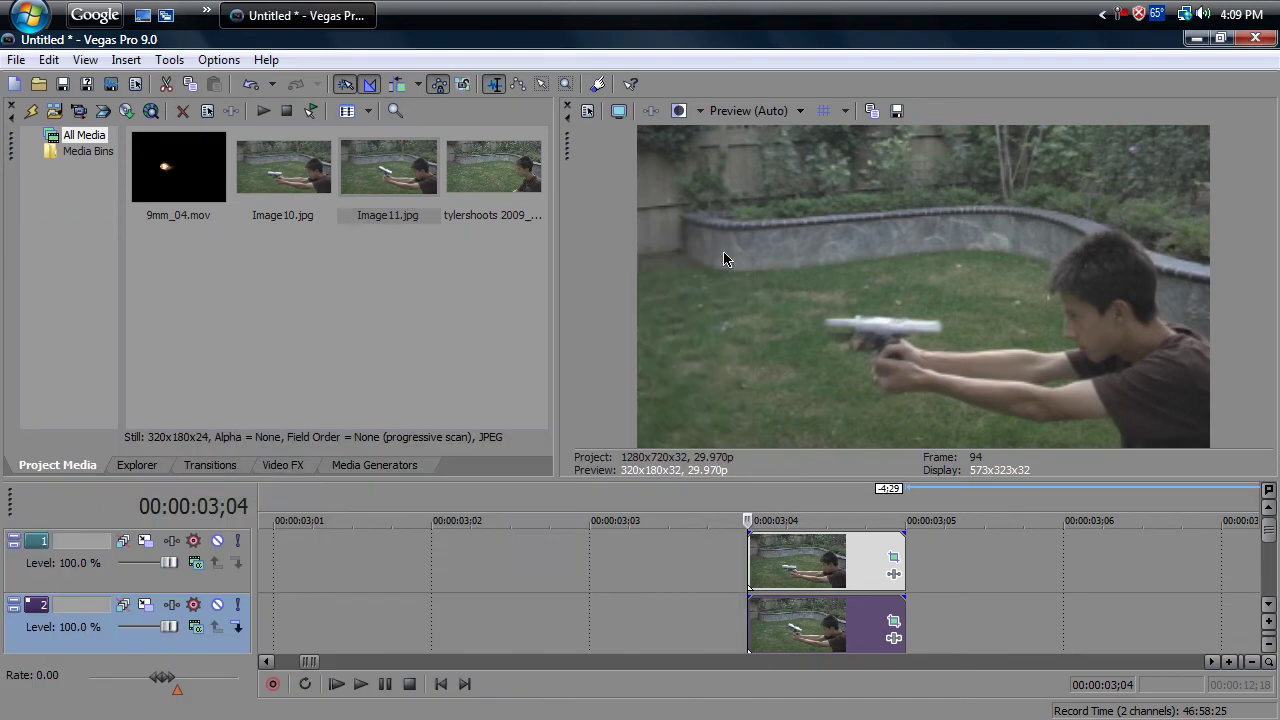
- Enlarge the timeline to reveal tracks 3 and 4, widen the media pane, and show Video FX
scroll(940, 518, down, 1)
drag(885, 478, 885, 430)
drag(554, 303, 732, 305)
drag(752, 443, 752, 365)
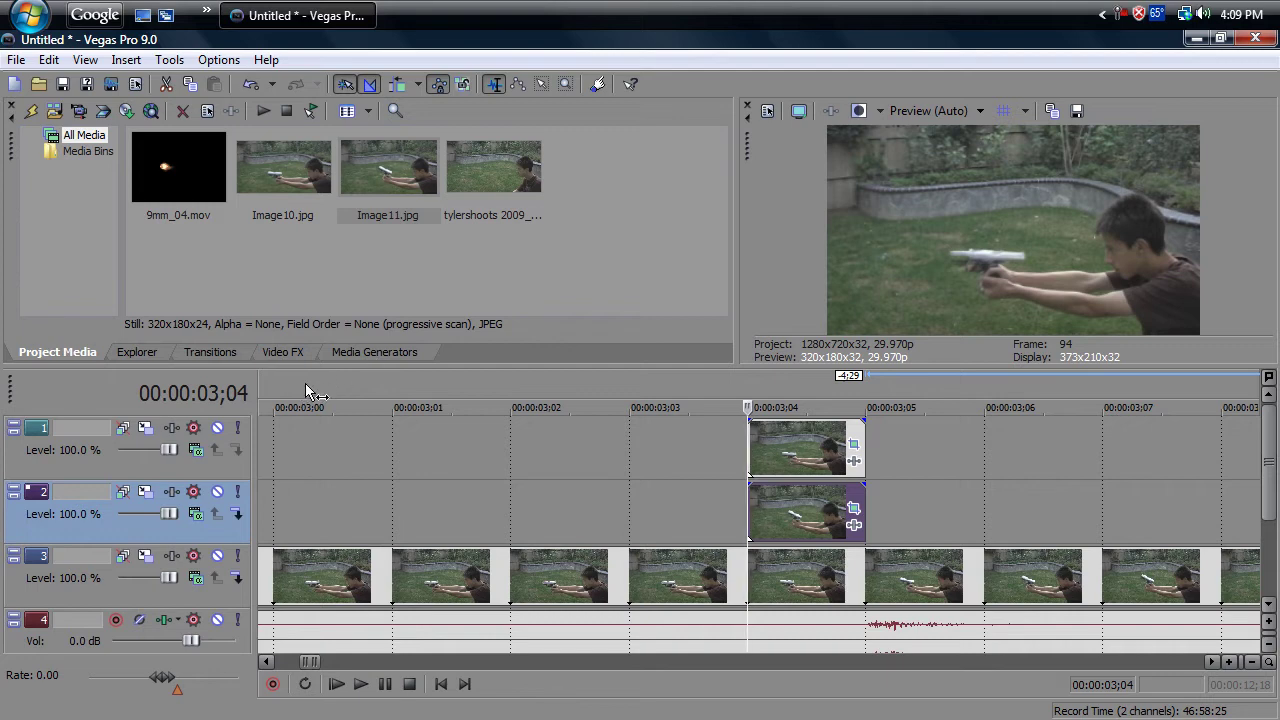
click(295, 356)
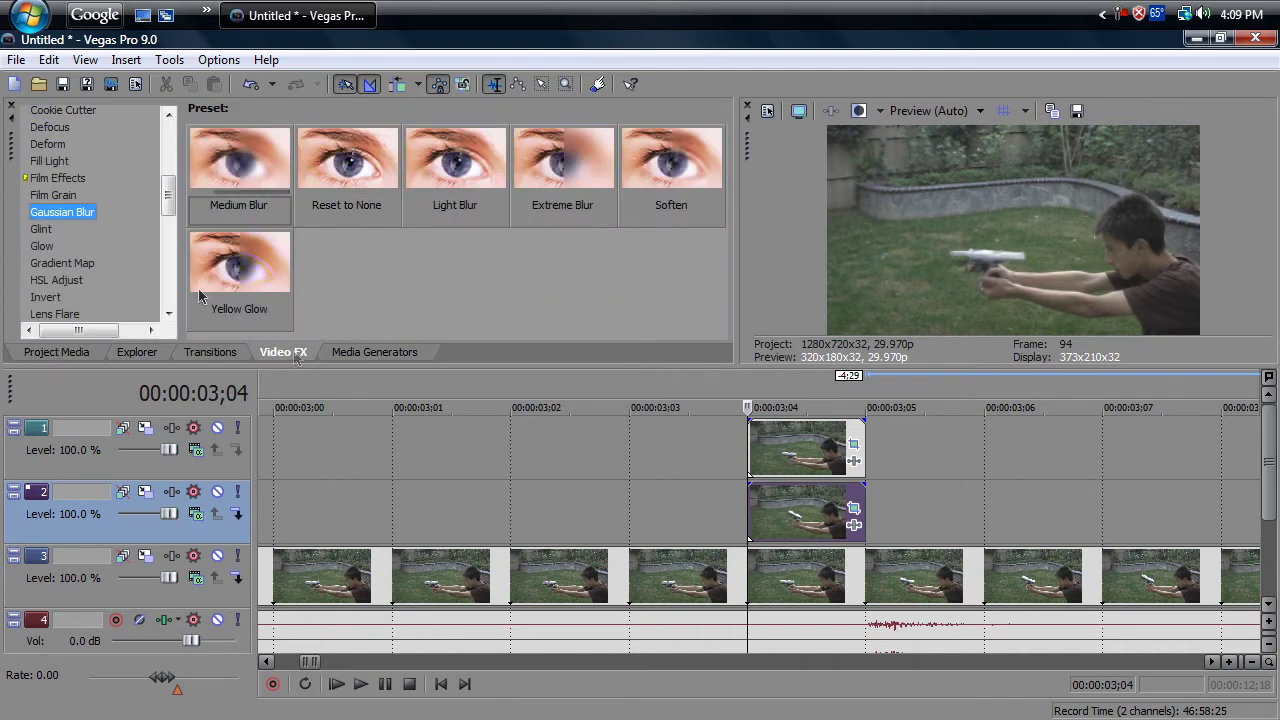
- Give Image10 a Gaussian Blur with vertical range 0 and horizontal 0.033, then nudge its crop slightly
drag(67, 216, 768, 432)
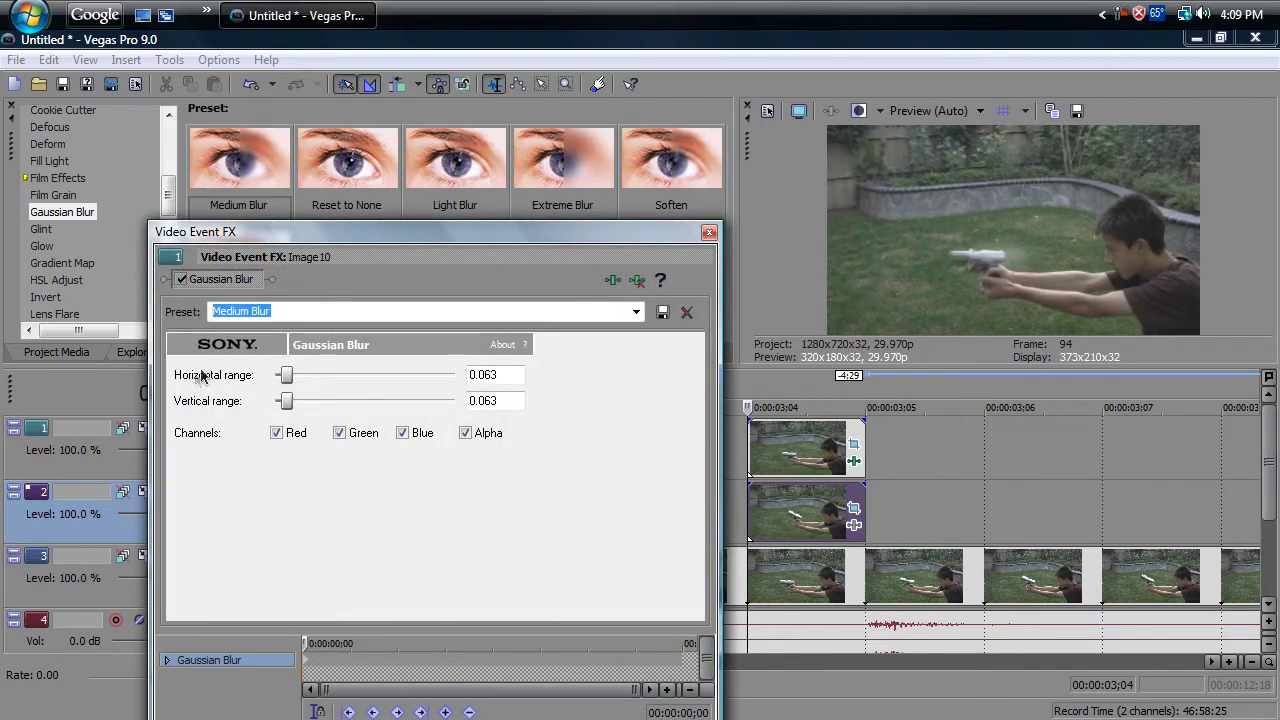
drag(287, 404, 188, 398)
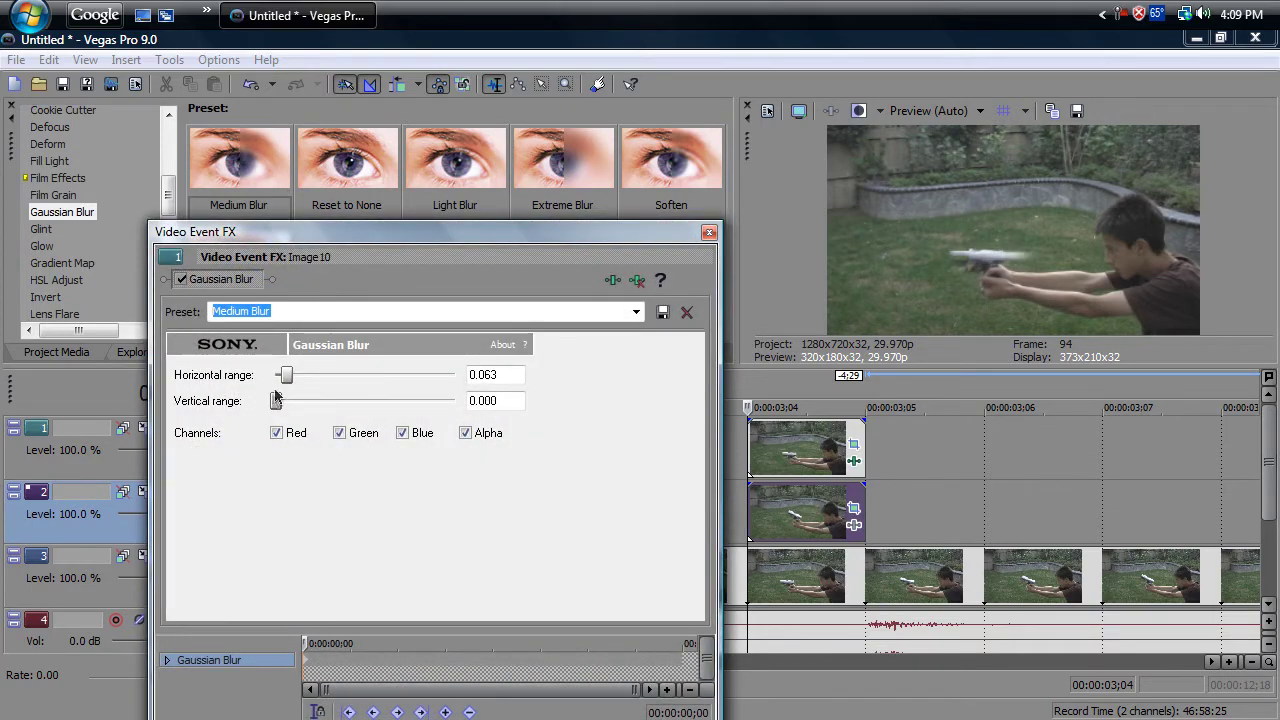
drag(285, 378, 267, 378)
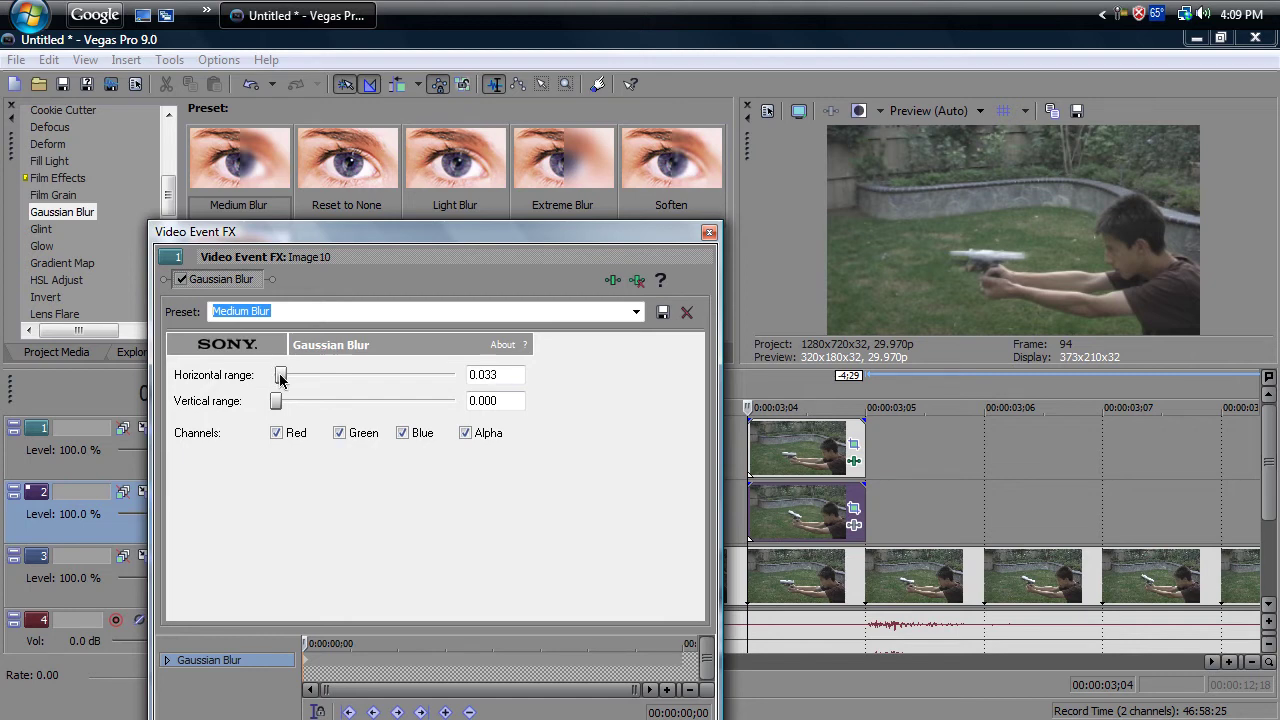
drag(285, 378, 281, 378)
click(706, 233)
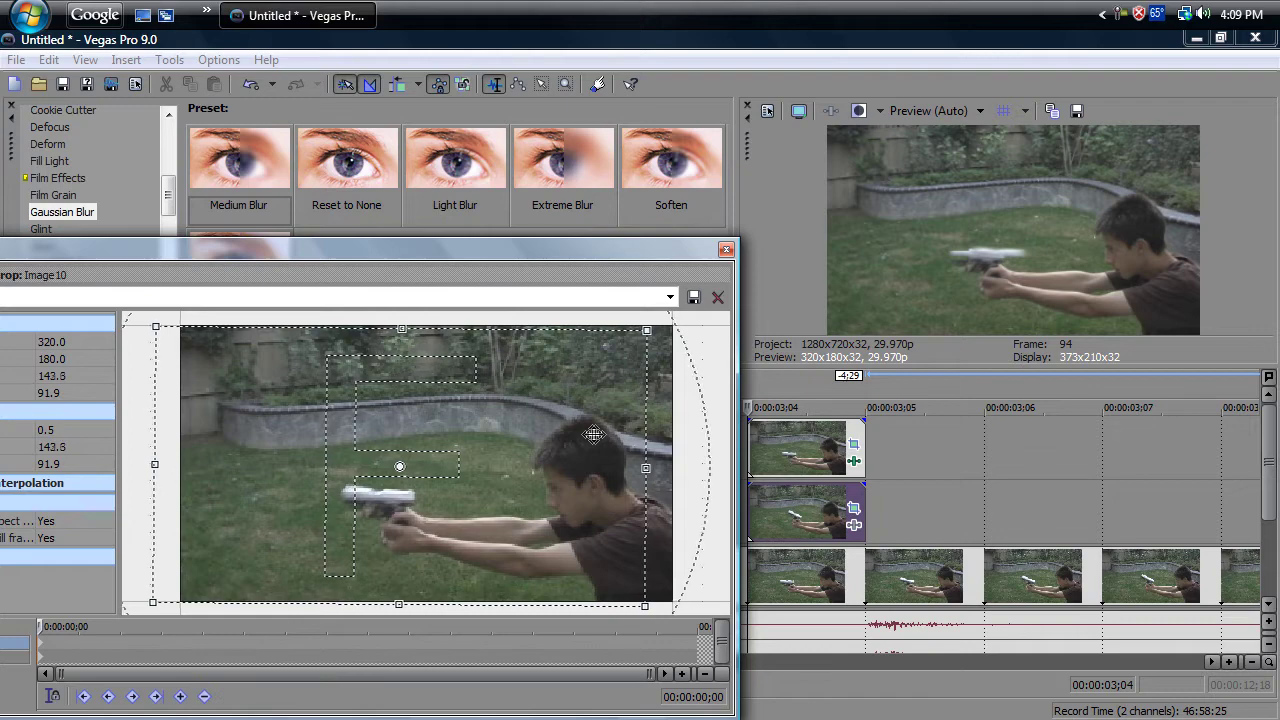
drag(595, 433, 596, 433)
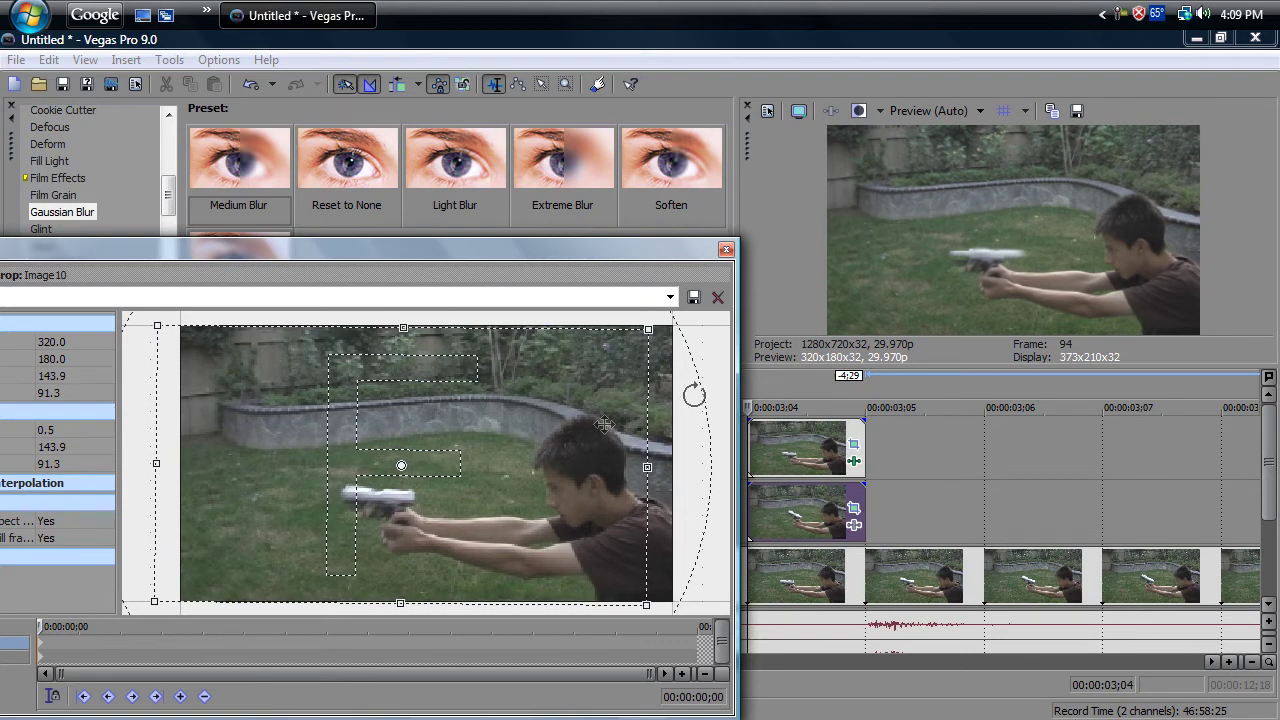
click(726, 249)
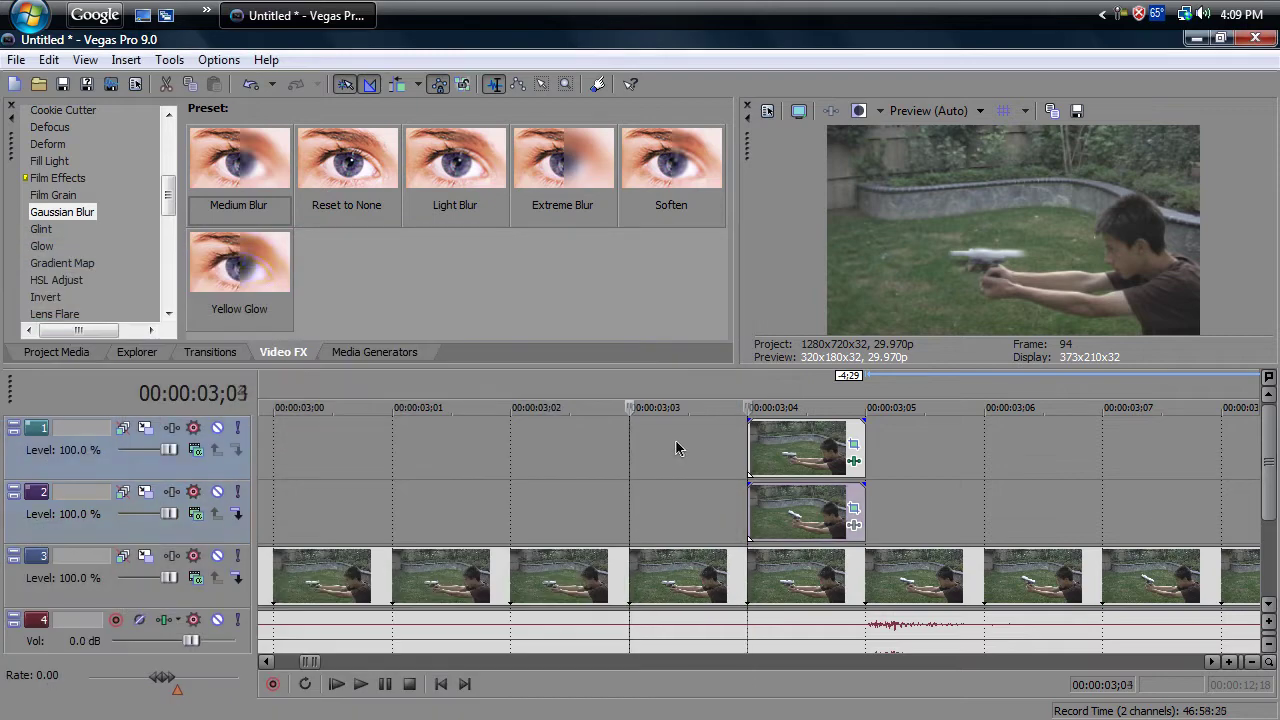
- Step frame by frame around 03;04 to review the blurred recoil snapshot, then return to Project Media
key(Left)
key(Left)
key(Right)
key(Right)
key(Right)
key(Right)
key(Right)
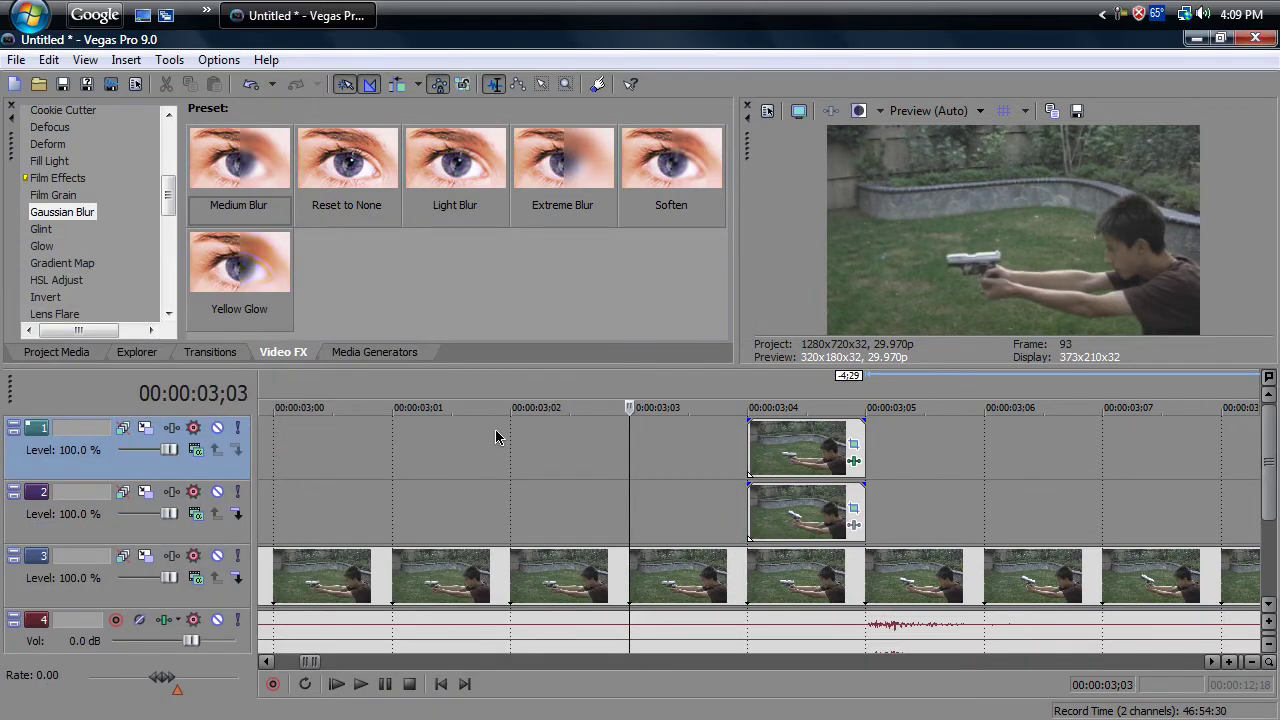
key(Left)
key(Left)
key(Left)
key(Left)
key(Right)
key(Right)
key(Right)
key(Left)
key(Left)
key(Left)
key(Right)
key(Right)
key(Right)
key(Left)
key(Left)
key(Left)
key(Right)
key(Right)
key(Right)
key(Right)
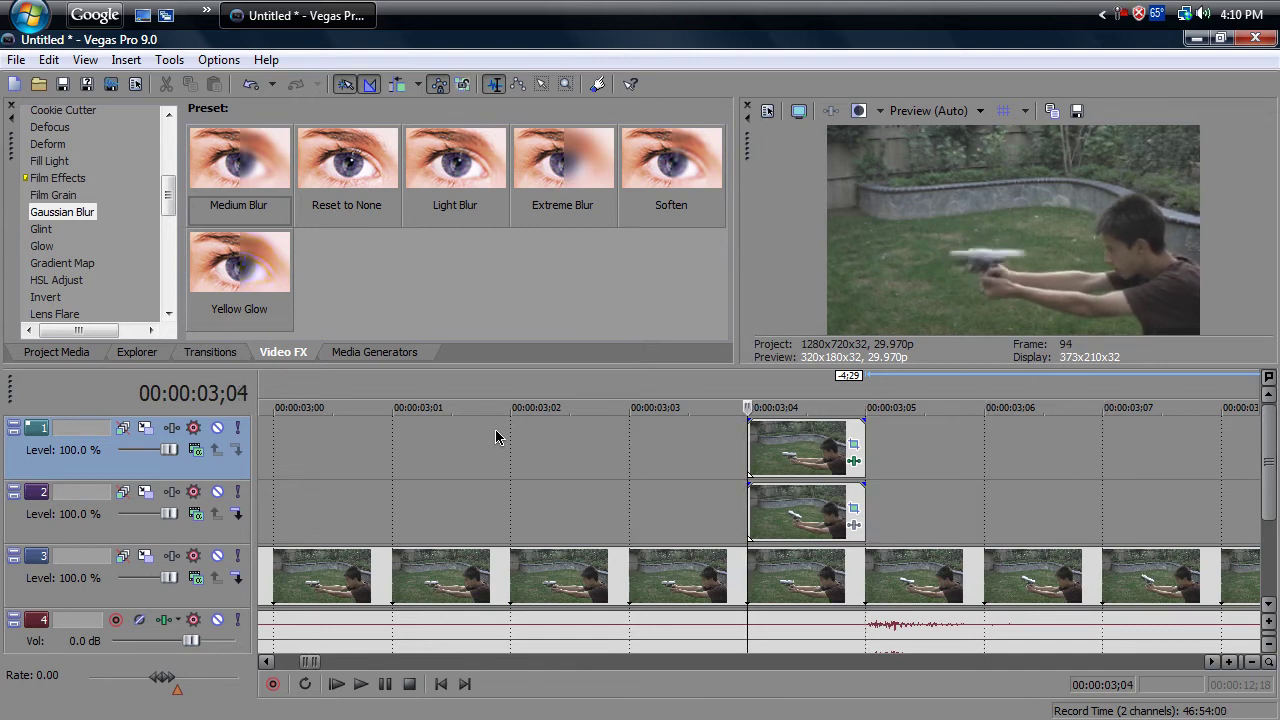
key(Left)
key(Left)
key(Left)
key(Left)
key(Left)
key(Right)
key(Right)
key(Right)
key(Right)
key(Right)
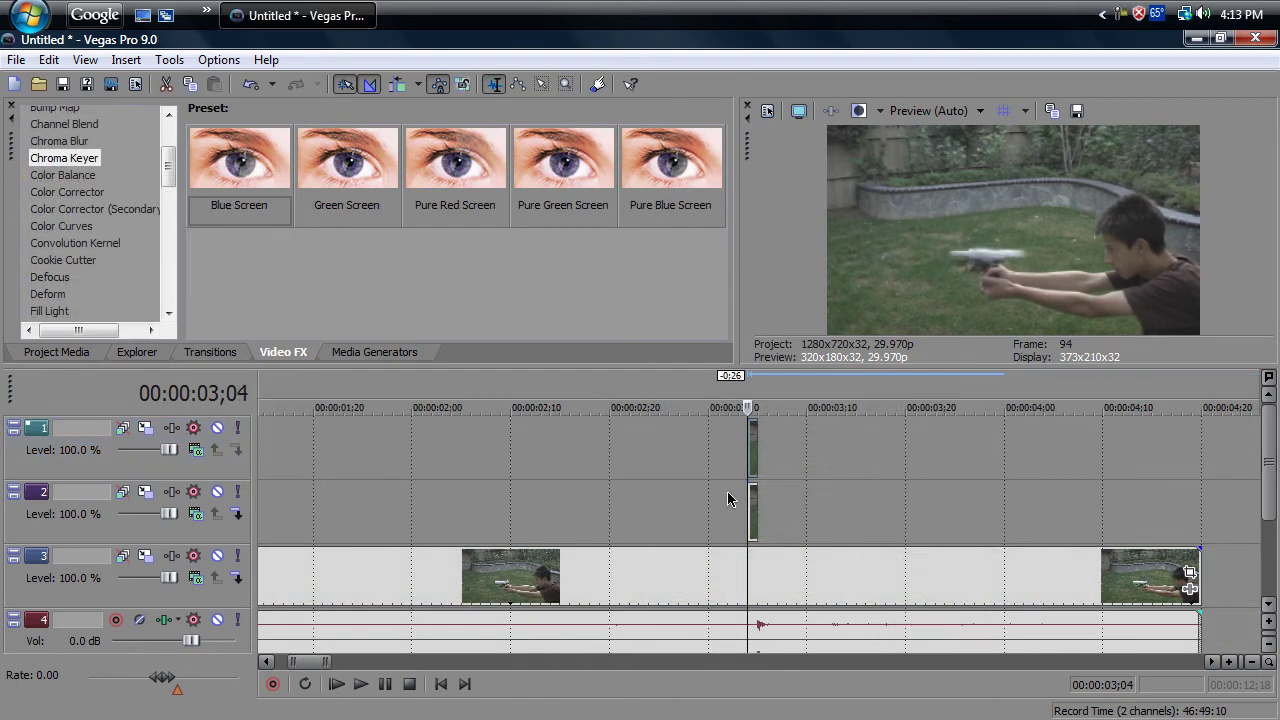
key(Left)
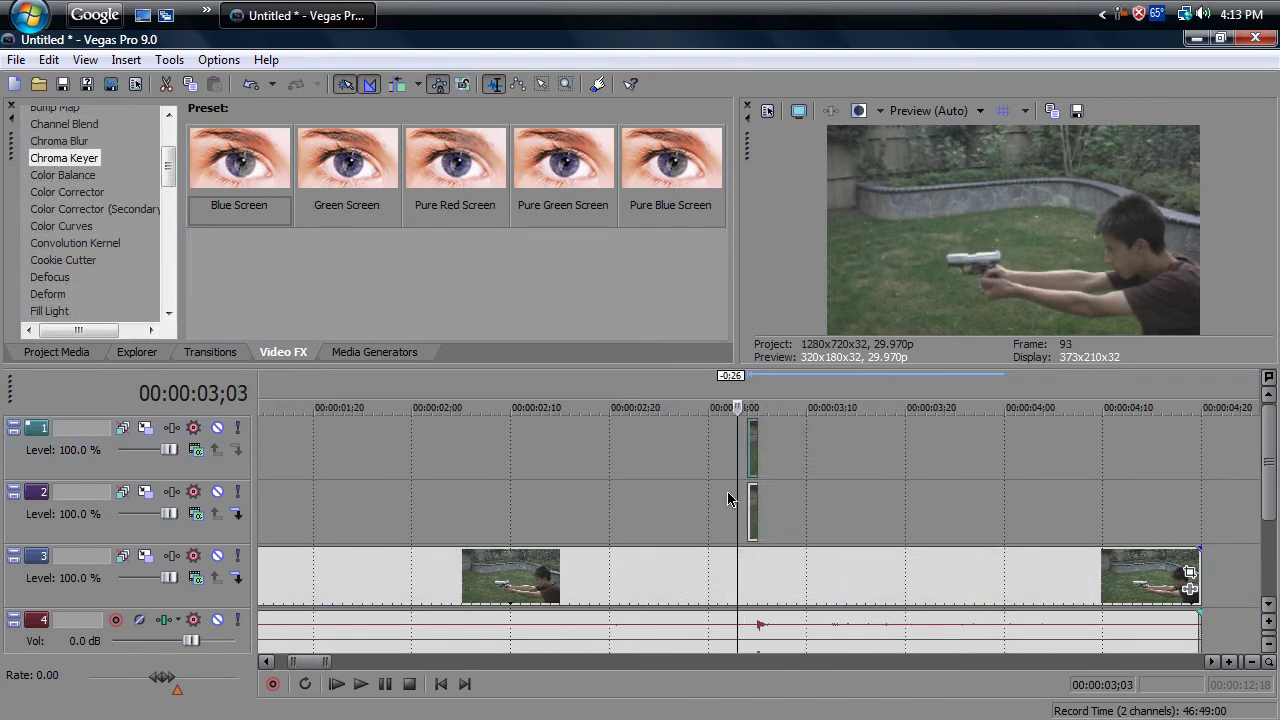
key(Left)
key(Right)
key(Right)
key(Right)
key(Right)
key(Right)
key(Left)
key(Left)
key(Left)
key(Left)
key(Left)
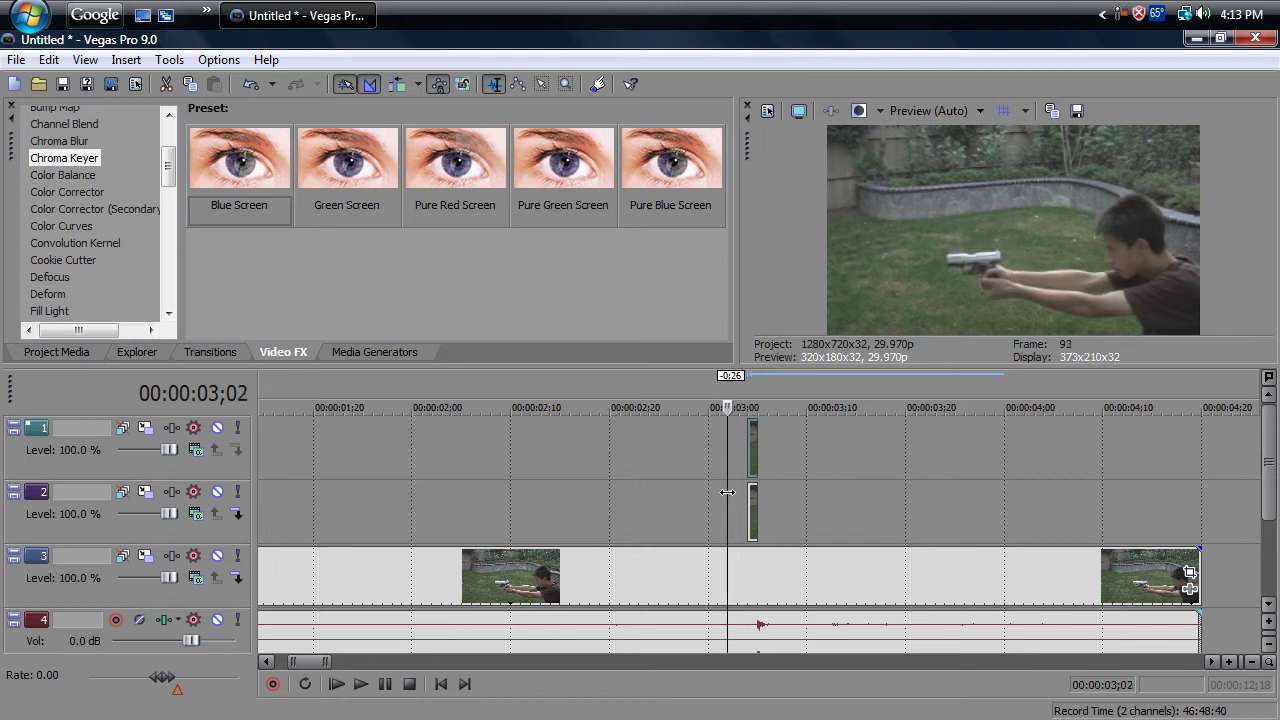
key(Right)
key(Right)
key(Right)
key(Right)
key(Right)
key(Right)
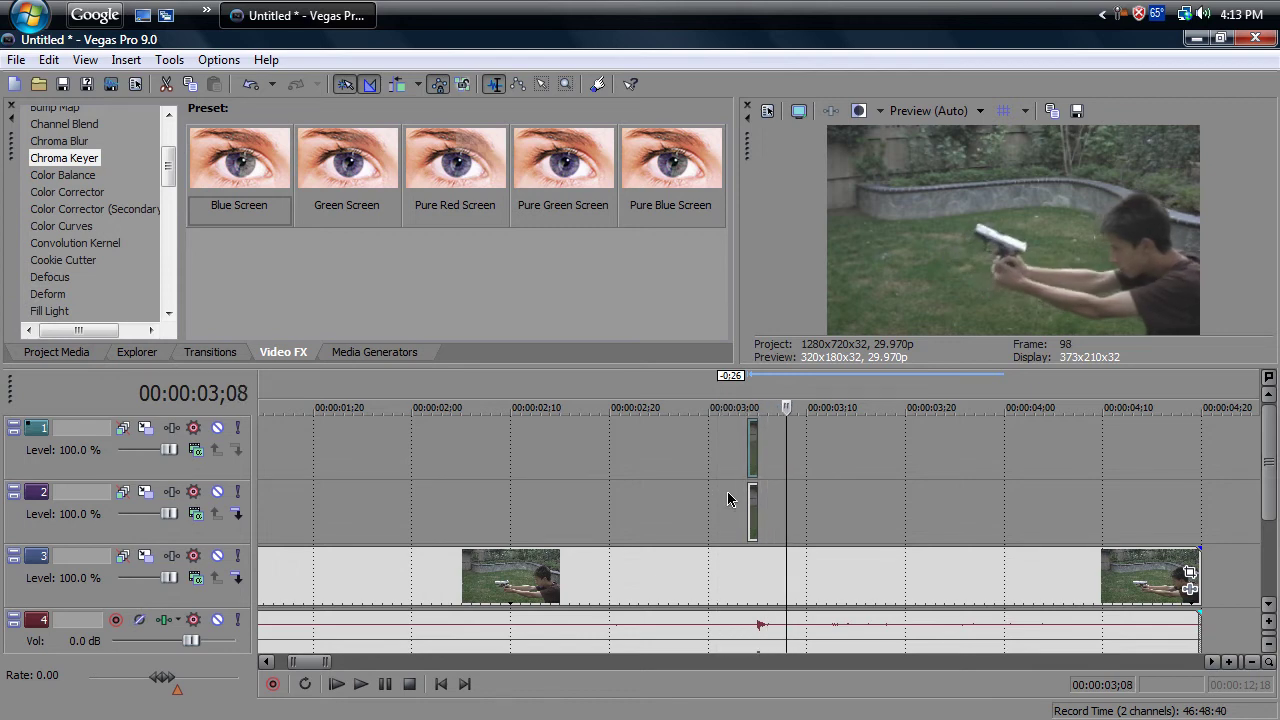
key(Left)
key(Left)
key(Left)
key(Left)
key(Left)
key(Right)
key(Right)
key(Right)
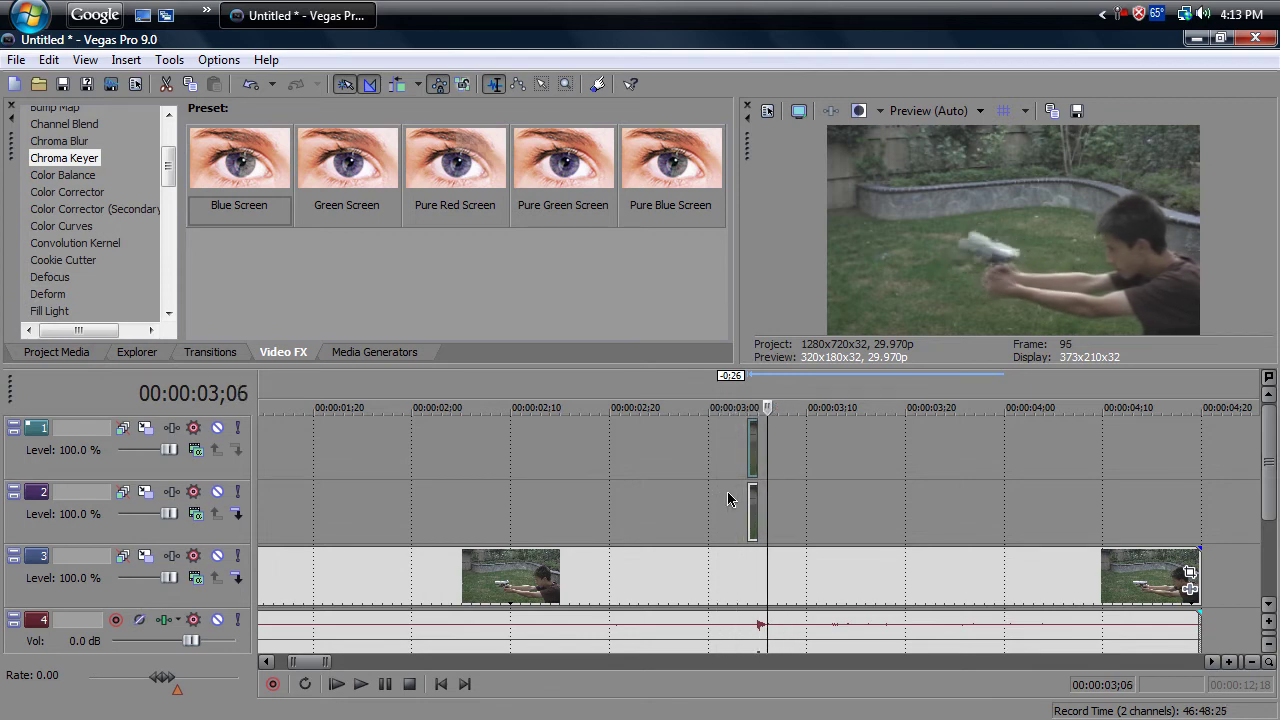
key(Left)
key(Left)
key(Left)
key(Left)
key(Left)
key(Left)
key(Left)
key(Left)
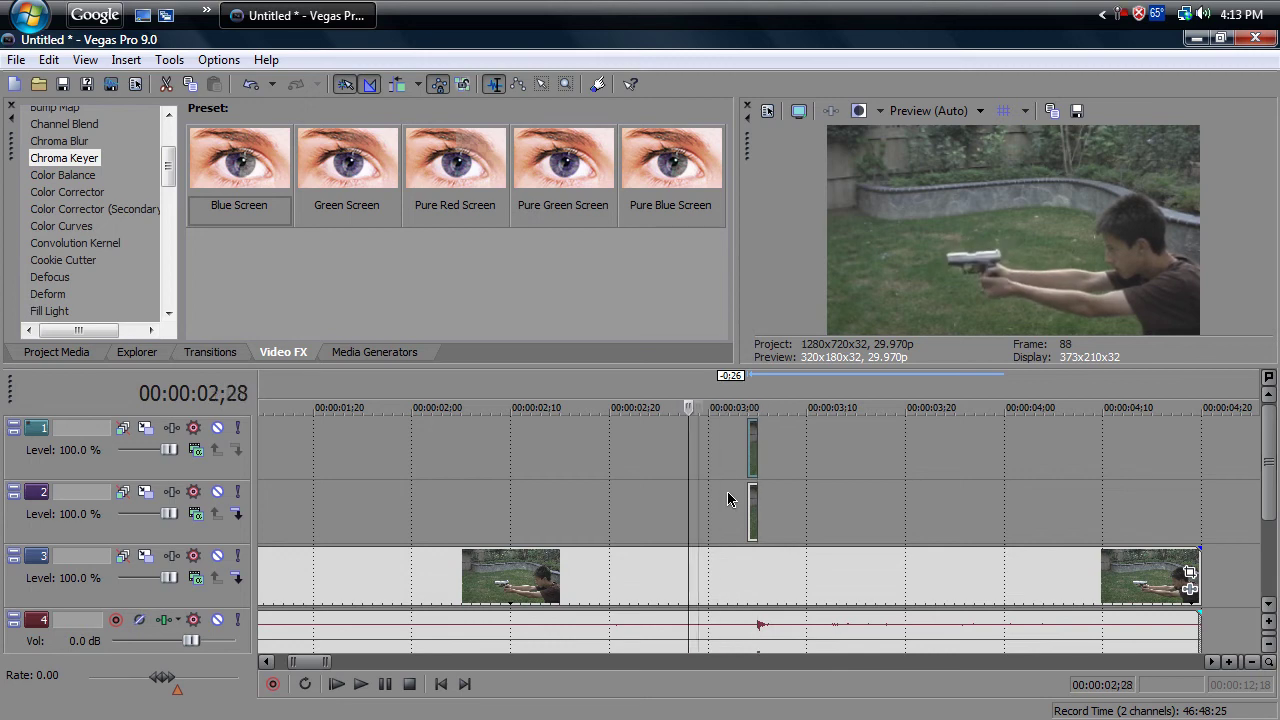
key(Right)
key(Right)
key(Right)
key(Right)
key(Right)
key(Right)
key(Left)
key(Right)
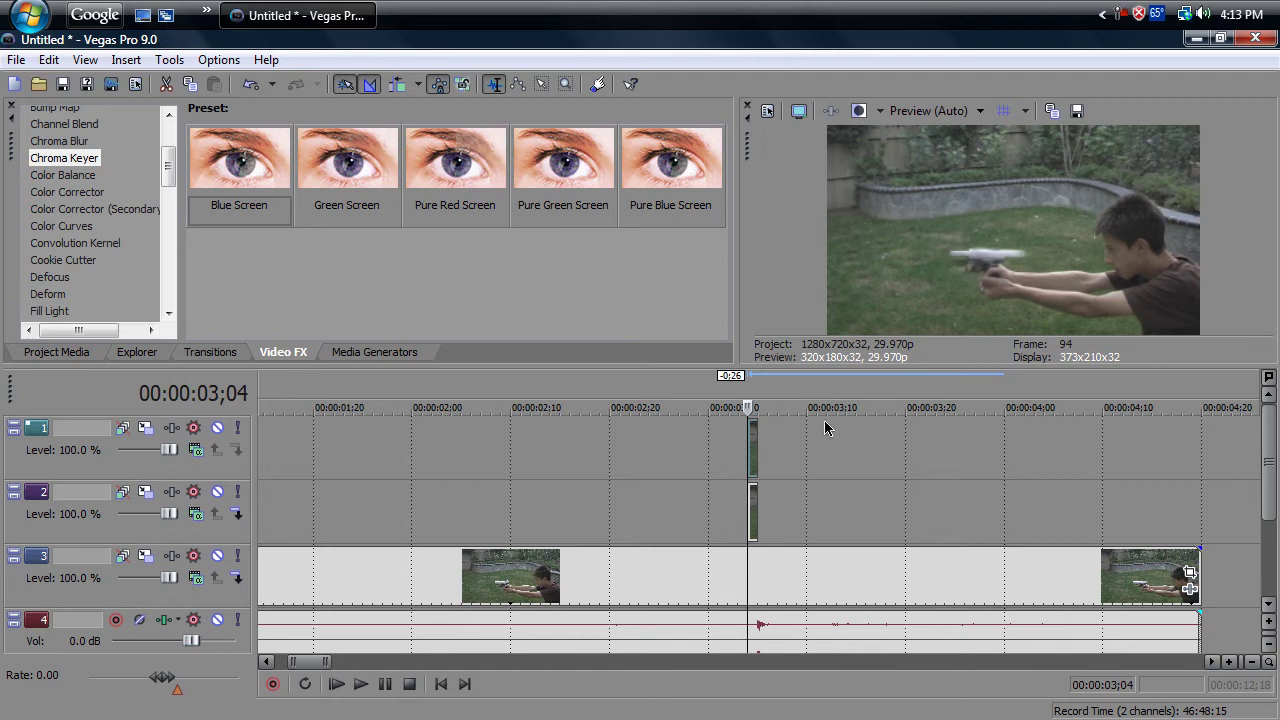
key(Right)
key(Right)
key(Right)
key(Left)
key(Left)
key(Left)
key(Left)
key(Left)
key(Right)
key(Right)
key(Right)
key(Right)
key(Right)
key(Right)
key(Right)
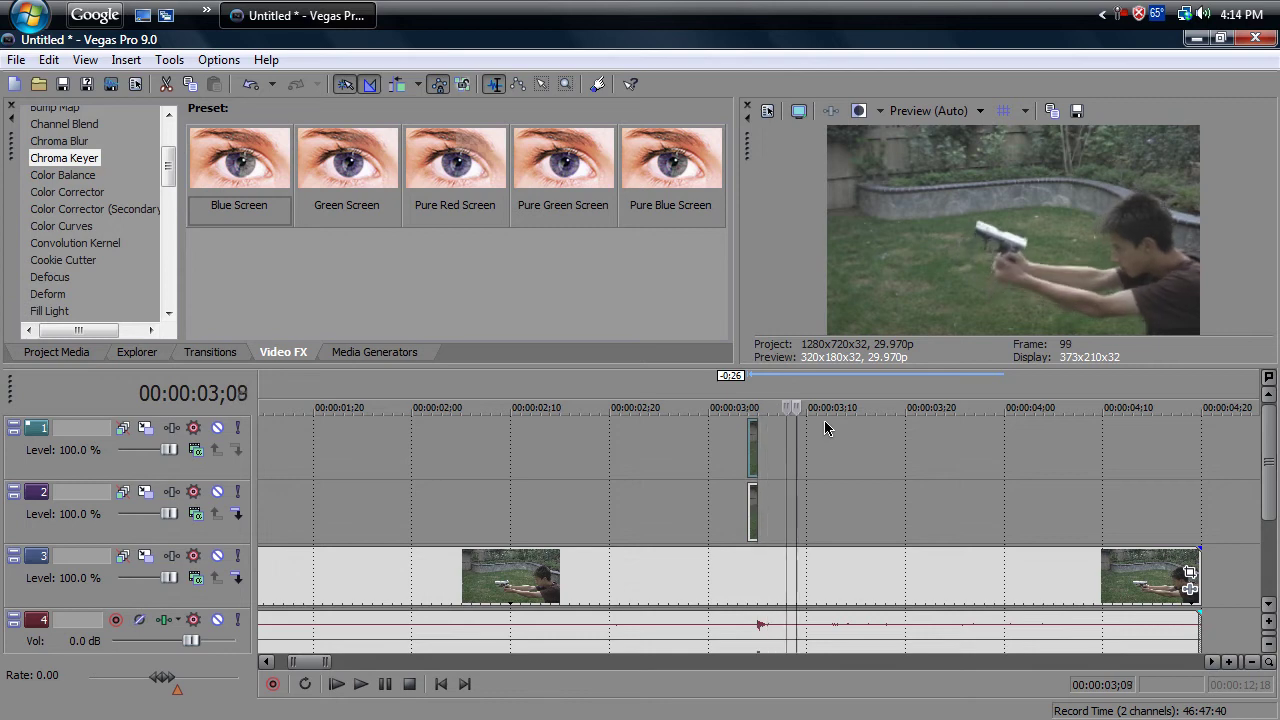
key(Left)
key(Left)
key(Left)
key(Left)
key(Left)
key(Left)
key(Right)
key(Right)
key(Right)
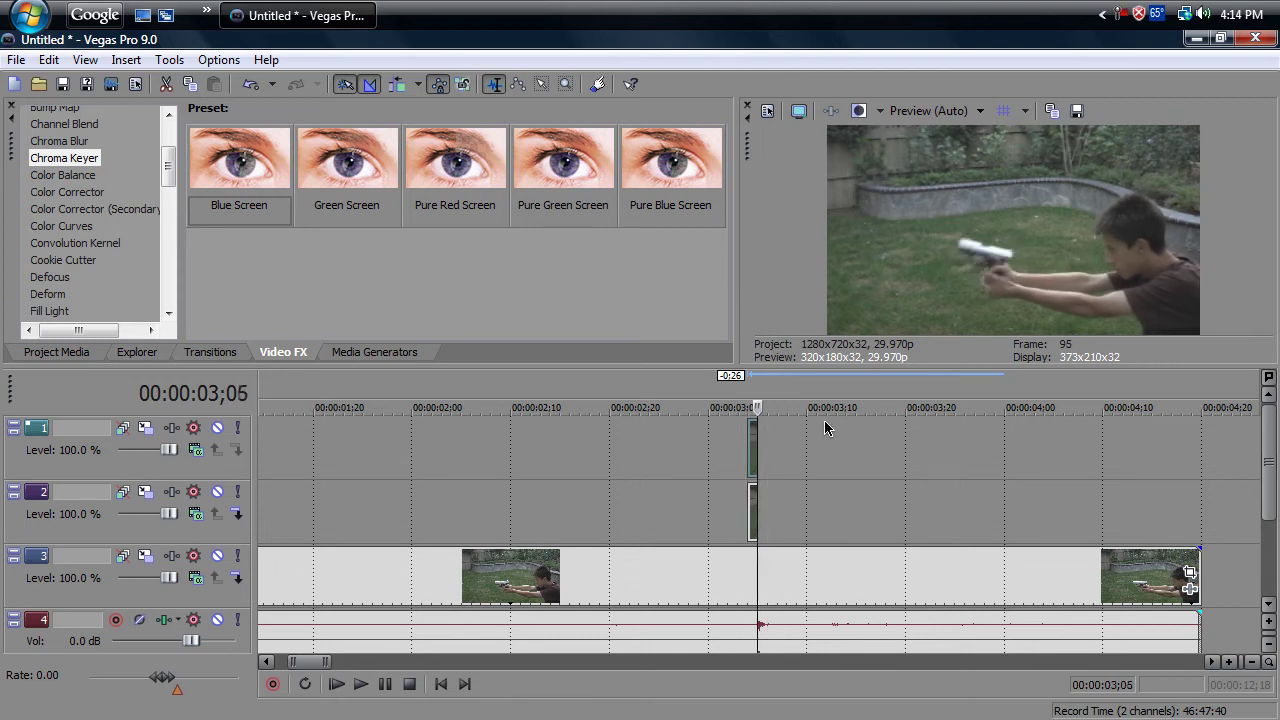
key(Left)
key(Left)
key(Right)
key(Left)
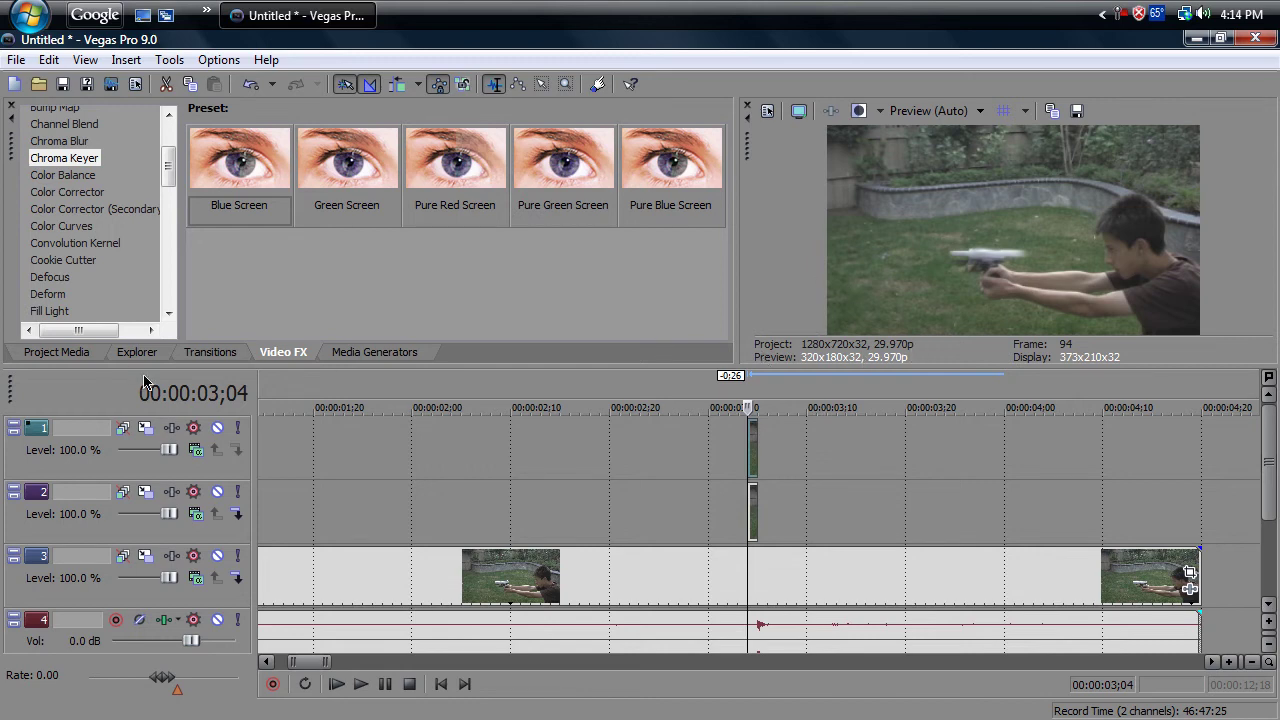
click(88, 353)
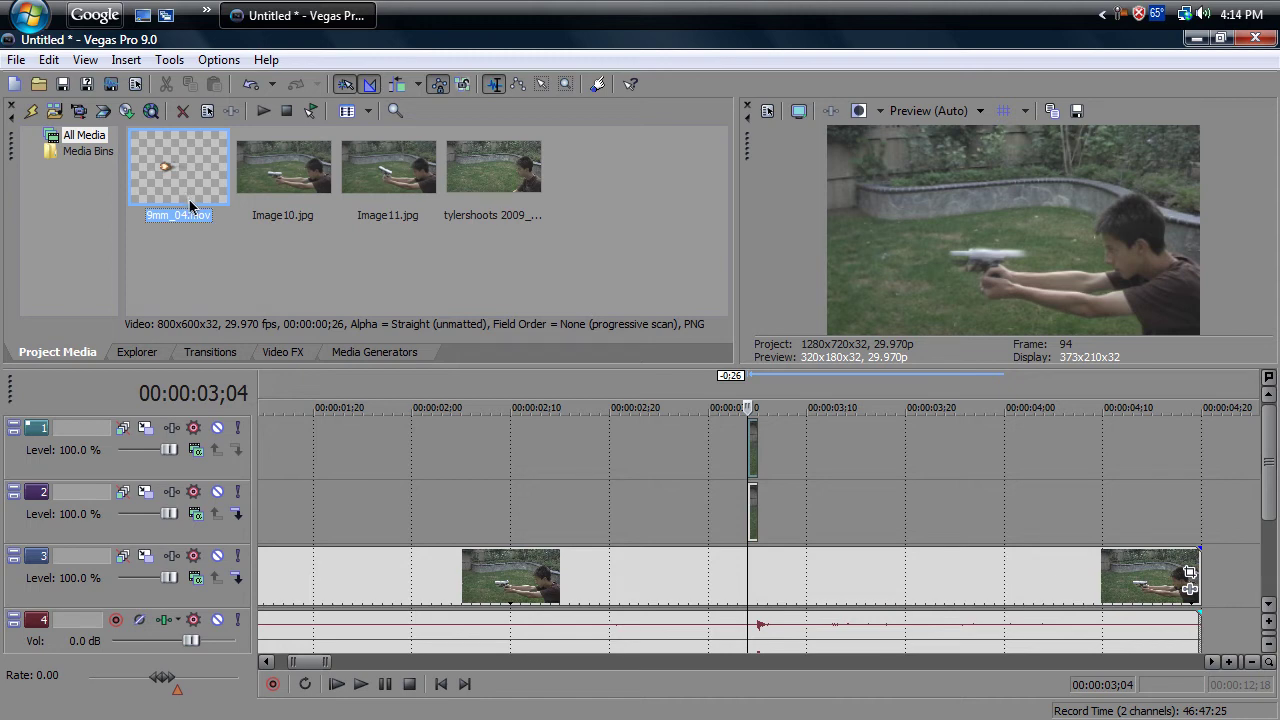
- Duplicate the top video track, then undo the duplication
click(150, 445)
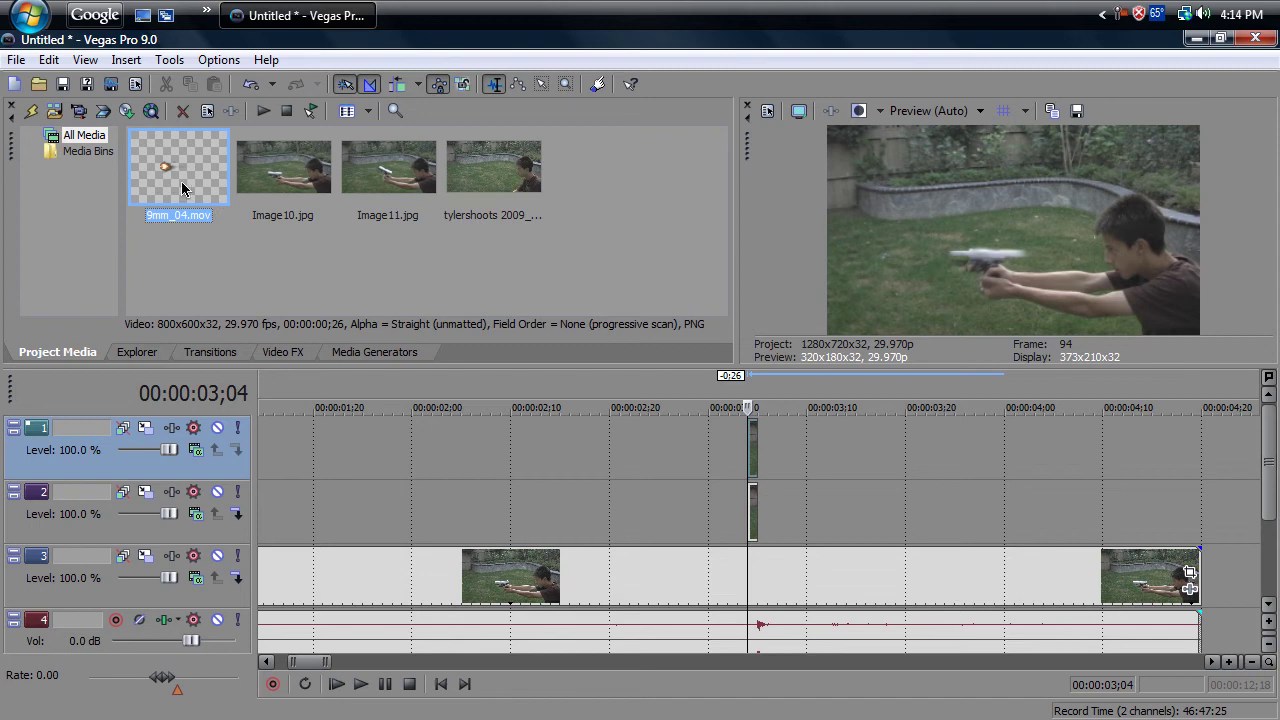
right_click(94, 490)
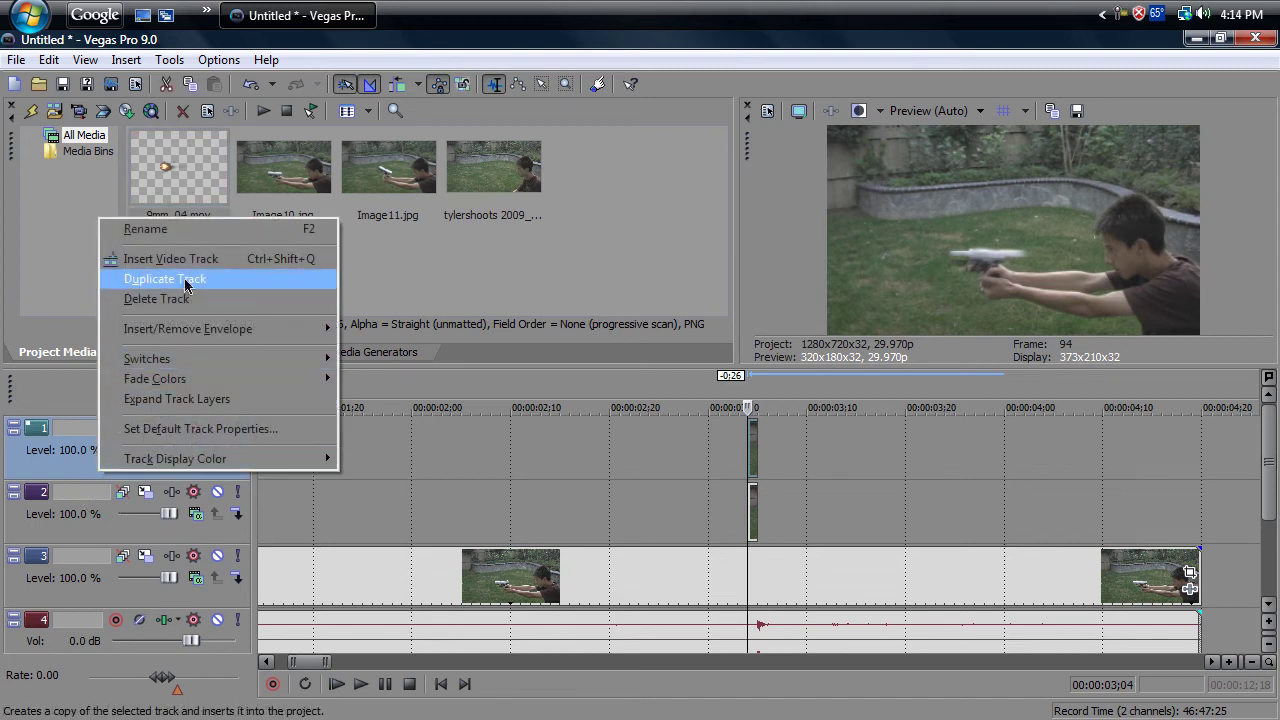
click(184, 279)
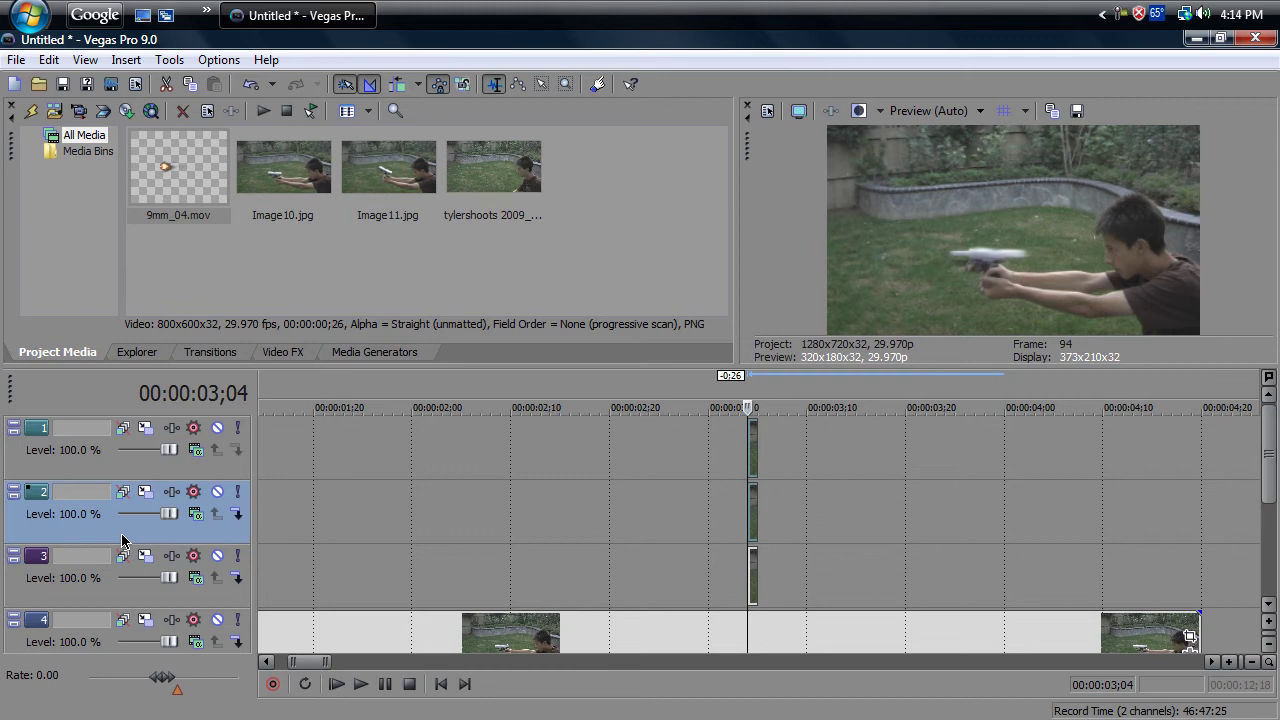
key(ctrl+z)
- Insert a new video track at the top and drop 9mm_04.mov on it at the playhead
right_click(114, 465)
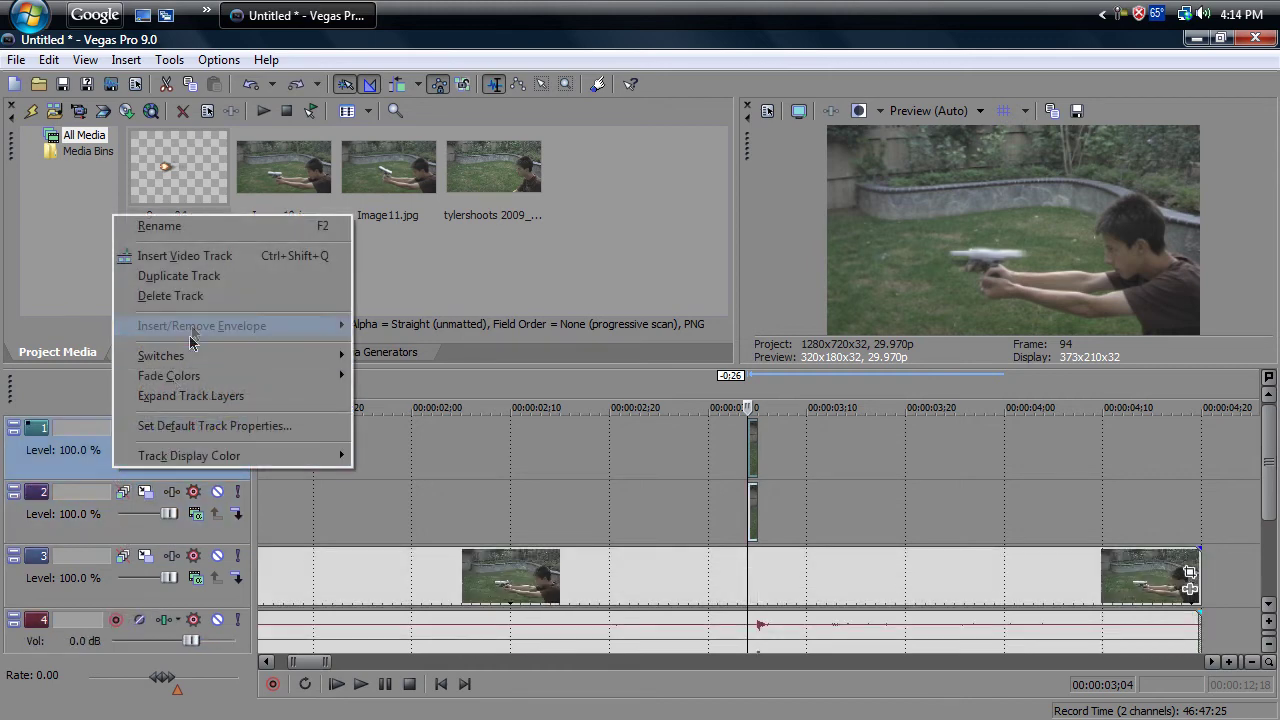
click(185, 256)
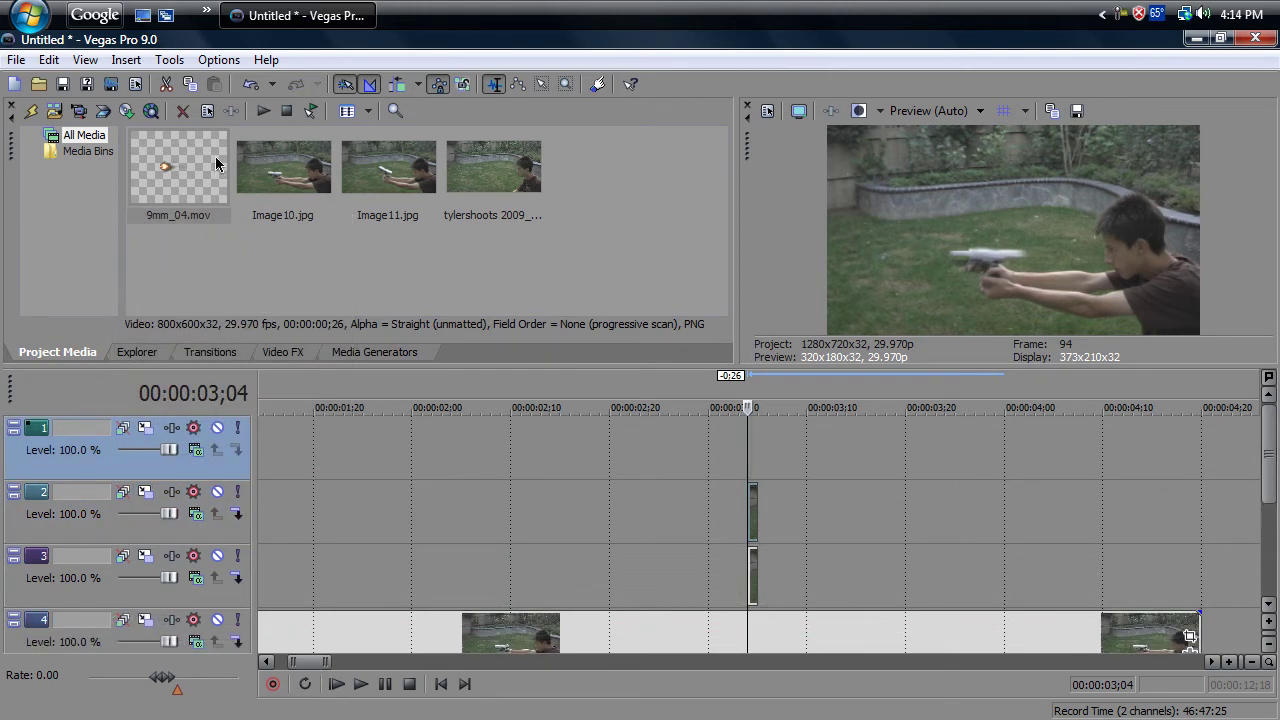
drag(168, 177, 756, 463)
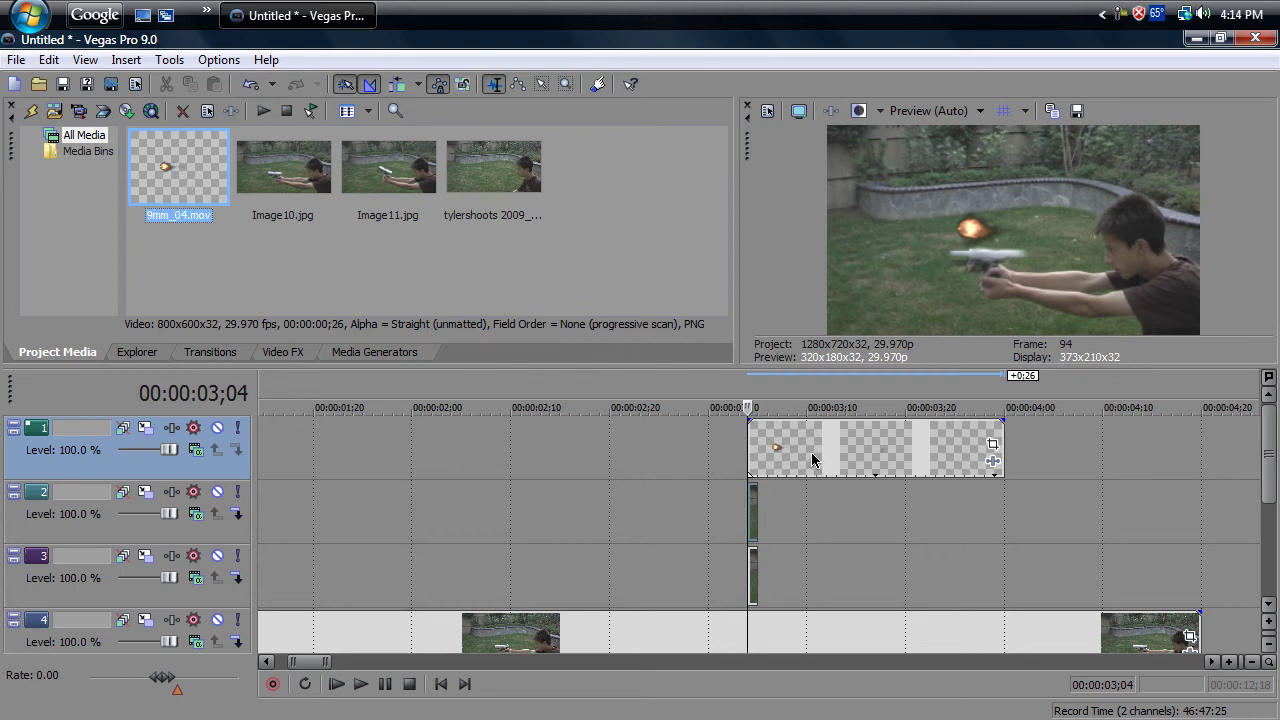
- Check the flash clip's media alpha channel in Properties, leaving it at Straight
right_click(924, 462)
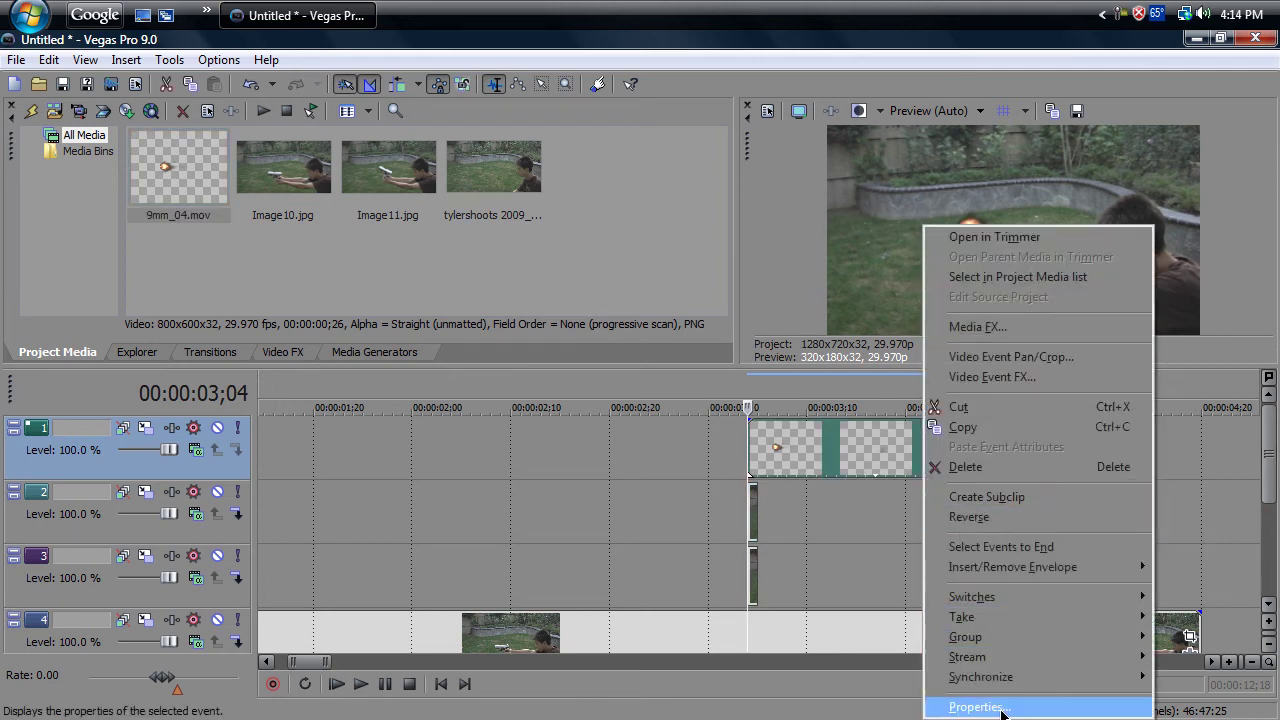
click(975, 692)
click(544, 128)
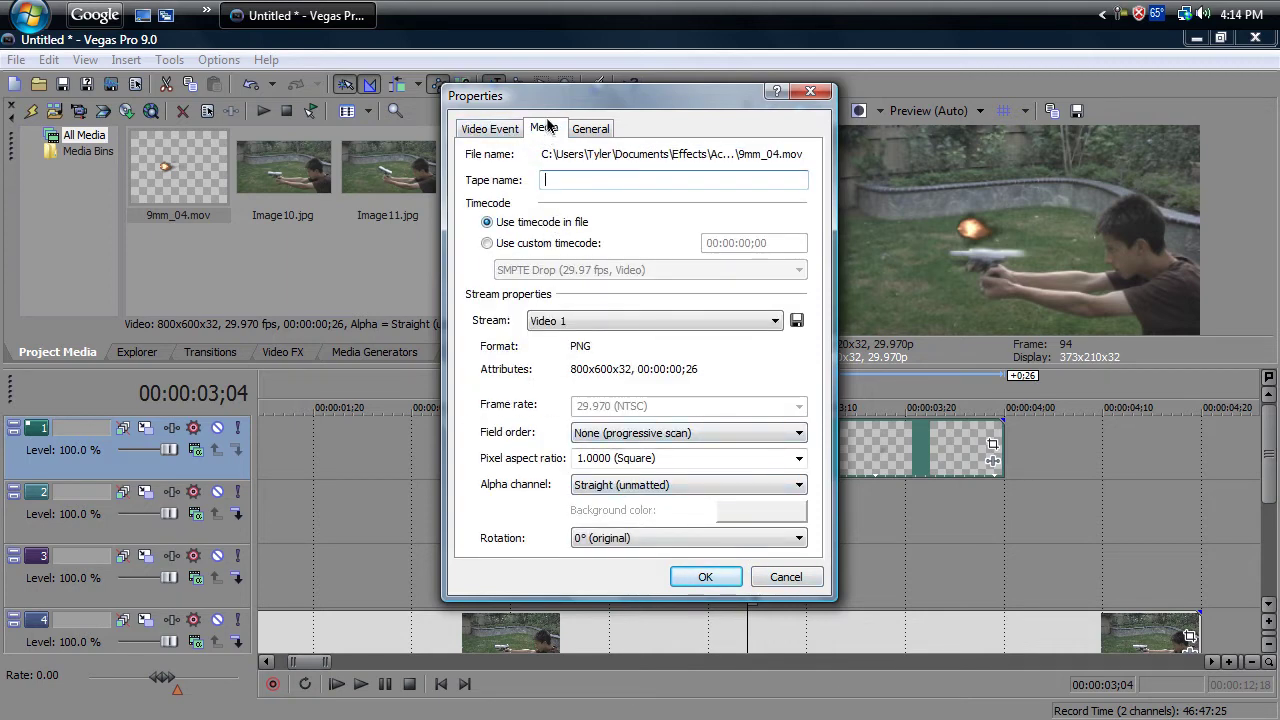
click(620, 488)
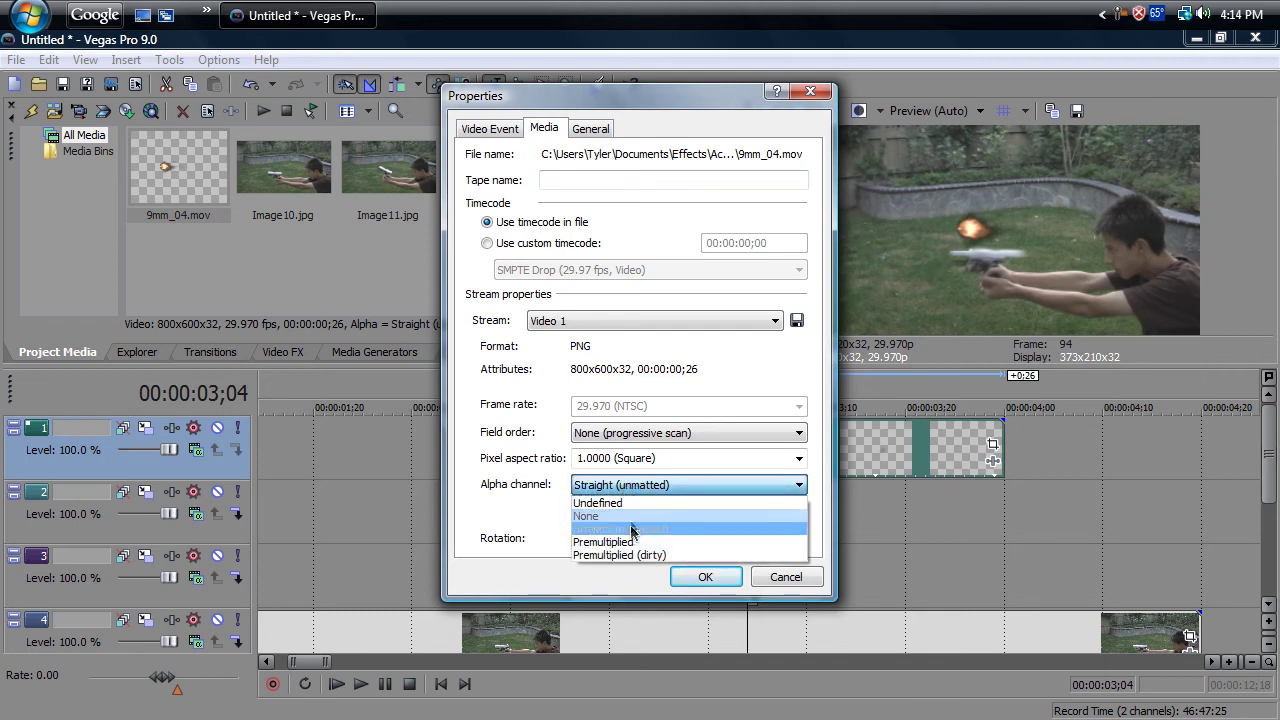
click(633, 529)
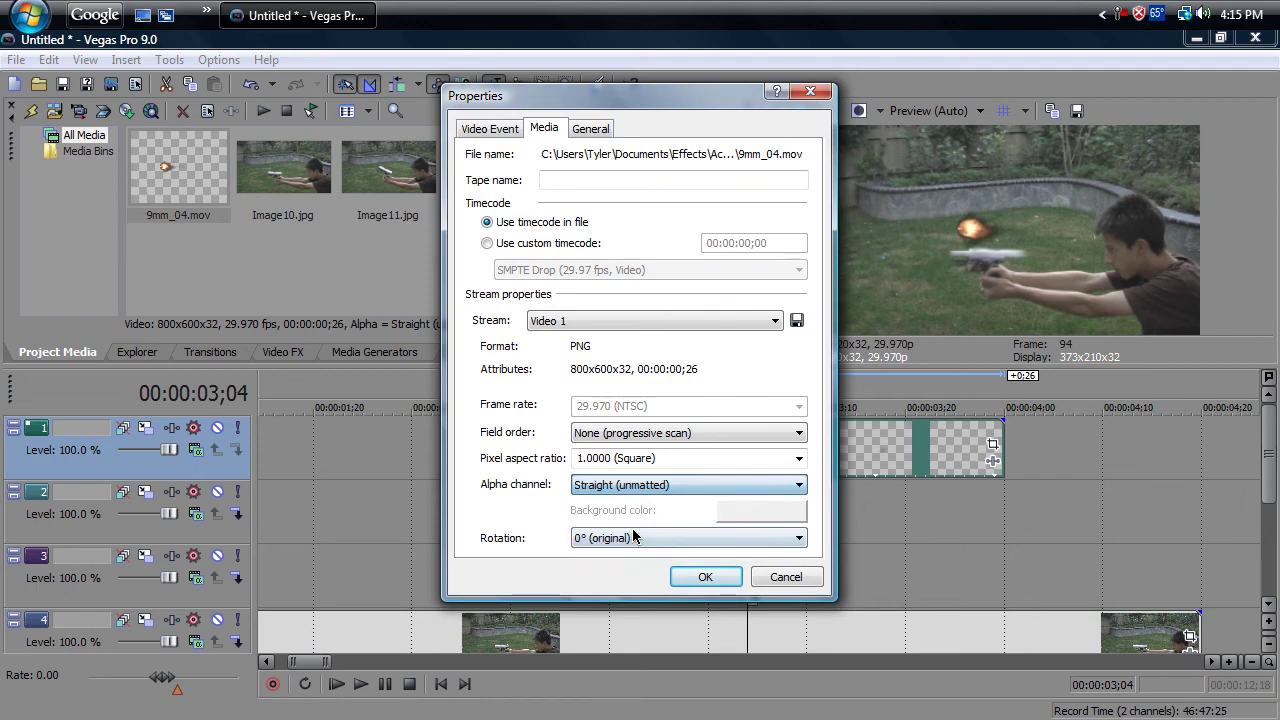
click(708, 578)
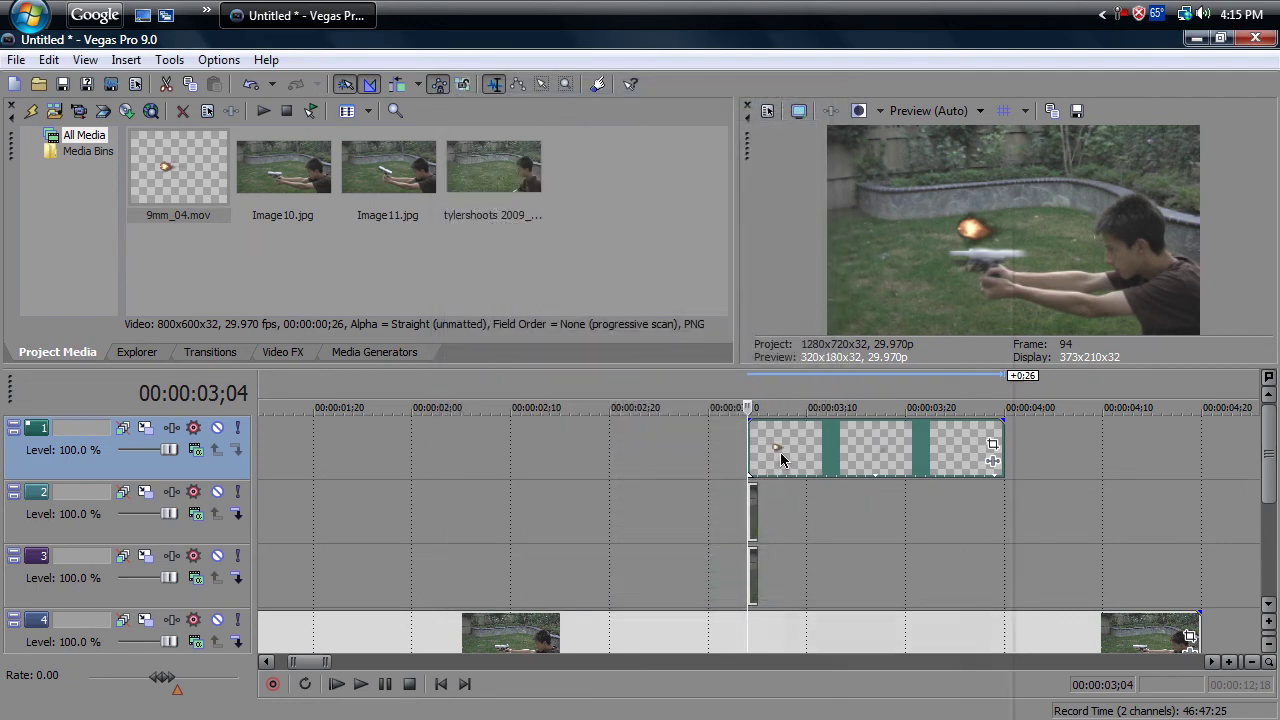
- Set the flash media's alpha channel to None, then undo to restore Straight transparency
right_click(765, 456)
click(850, 699)
click(544, 128)
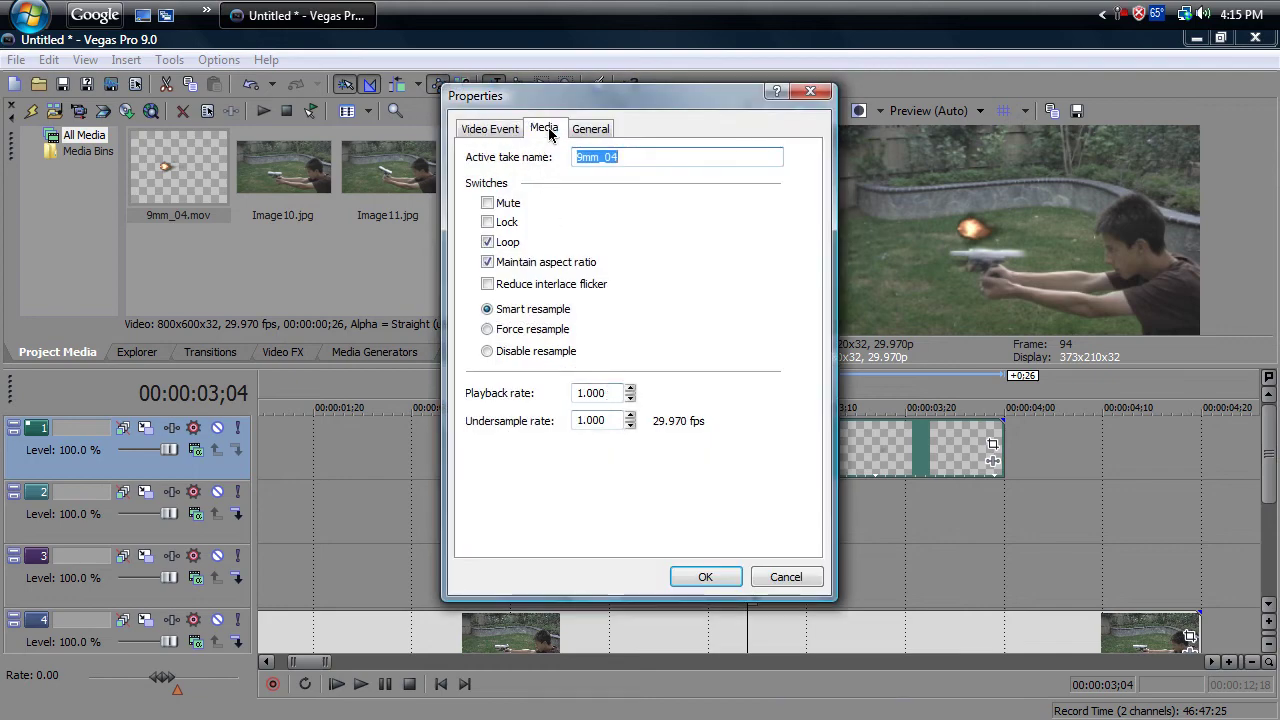
click(678, 485)
click(656, 516)
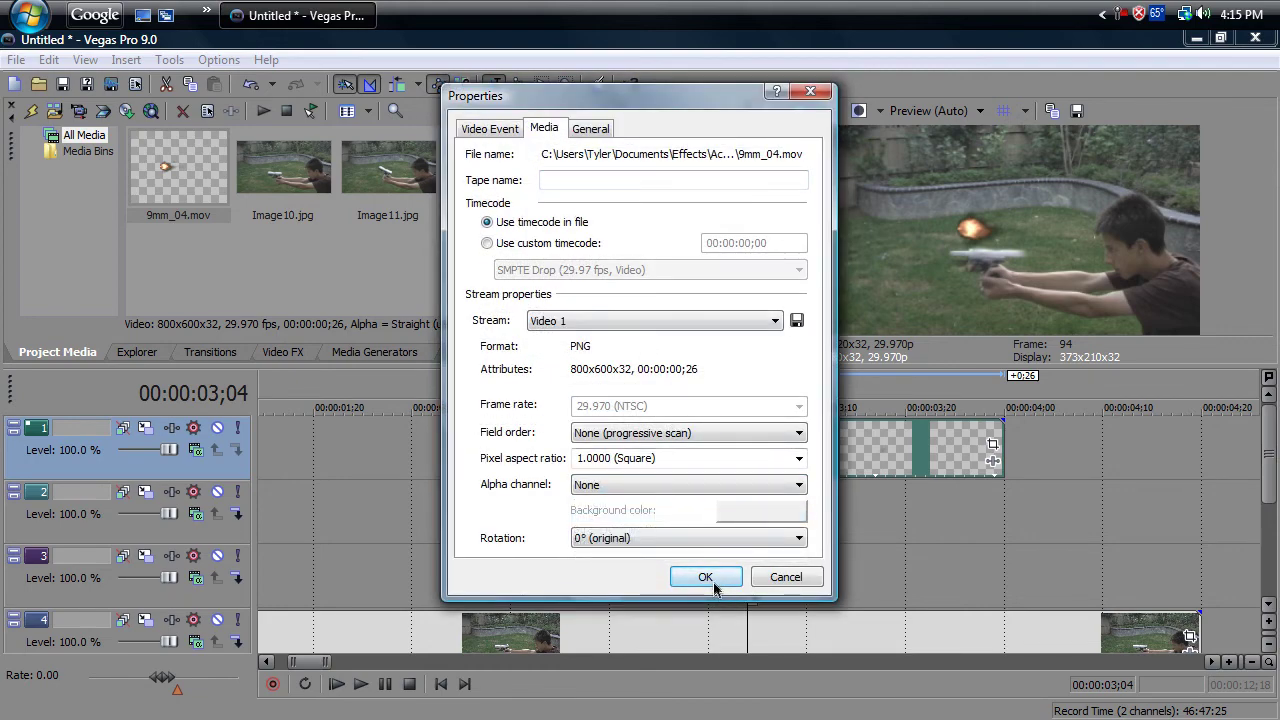
click(705, 577)
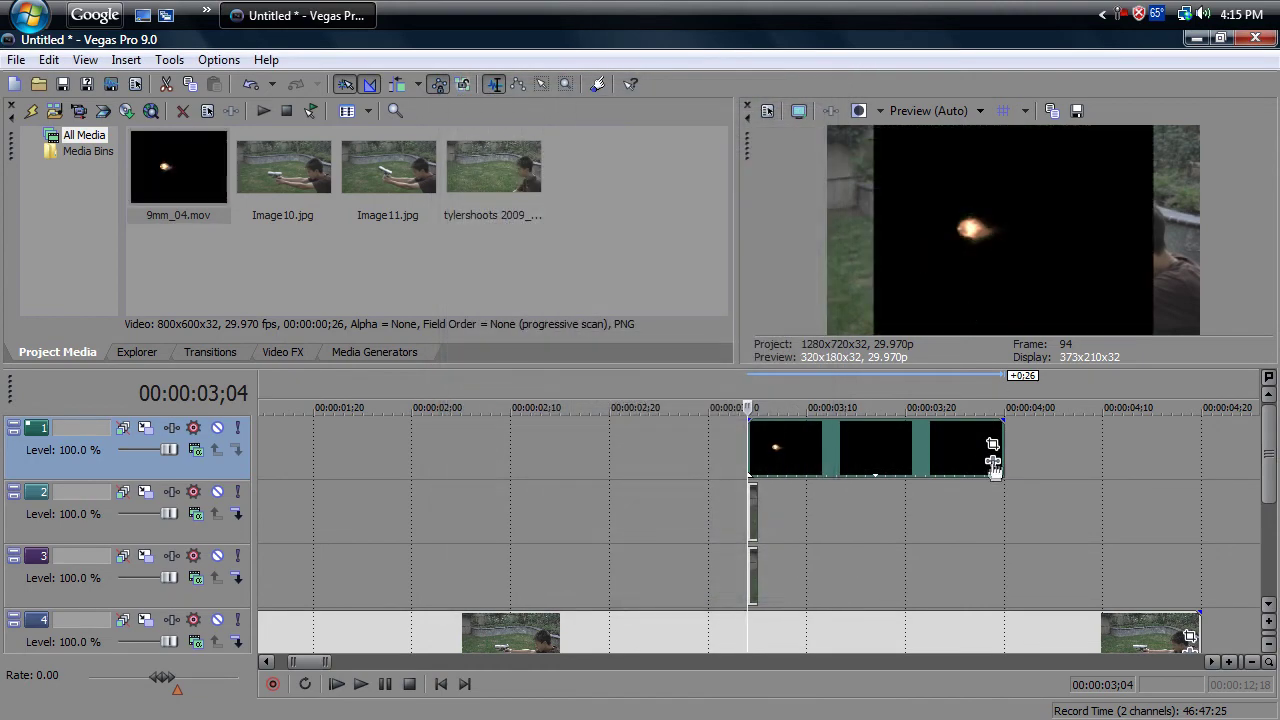
key(ctrl+z)
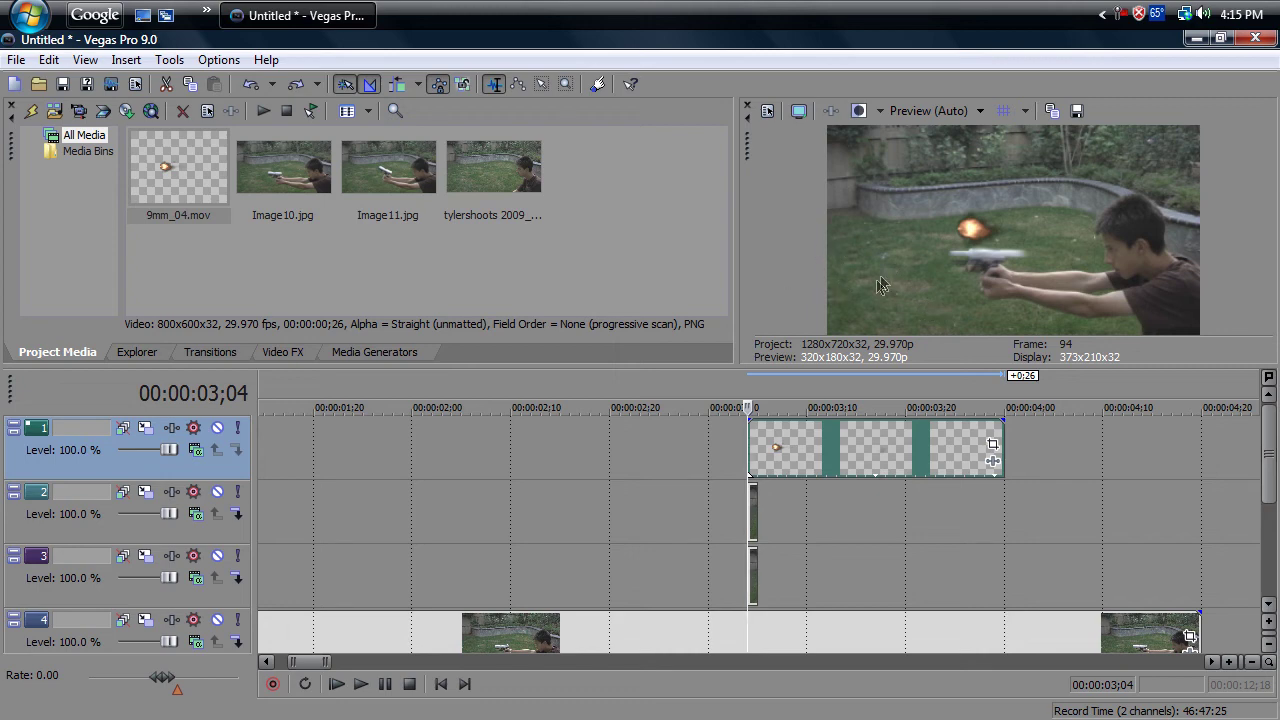
- Rotate the 9mm_04 flash to about -176.7° and position it at the barrel tip near 50.5, 349.9
click(992, 444)
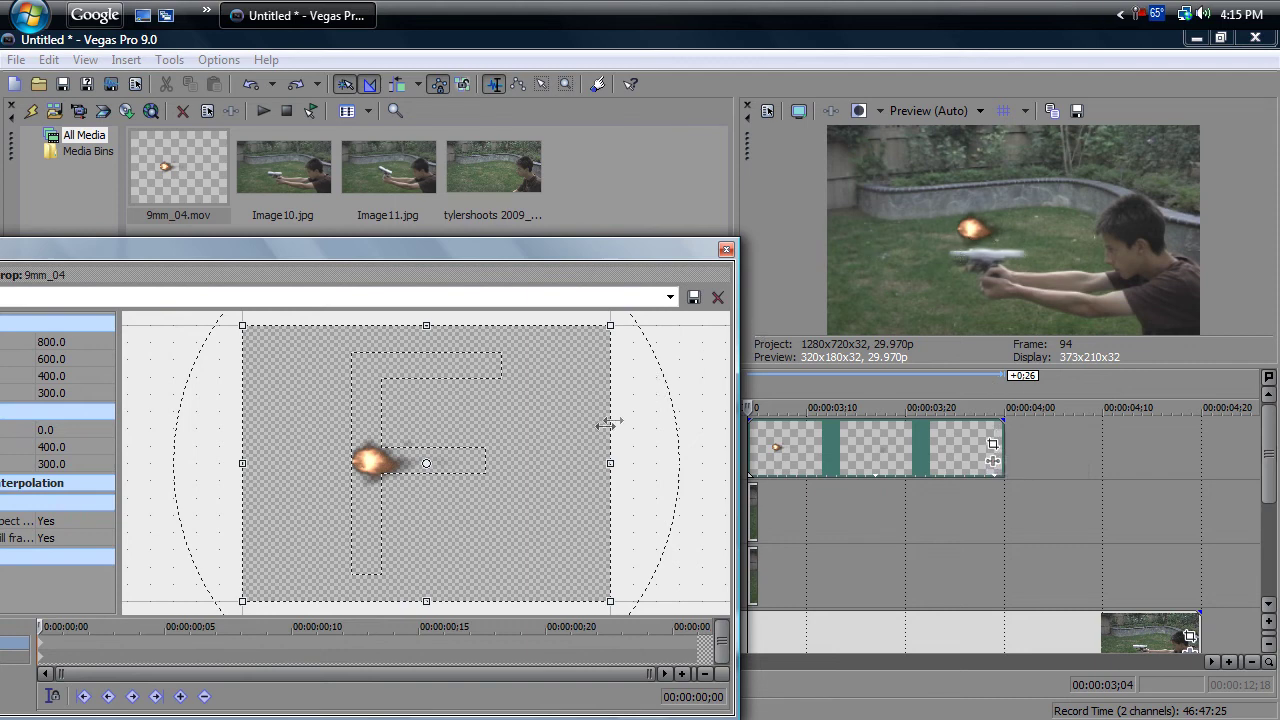
drag(654, 437, 243, 473)
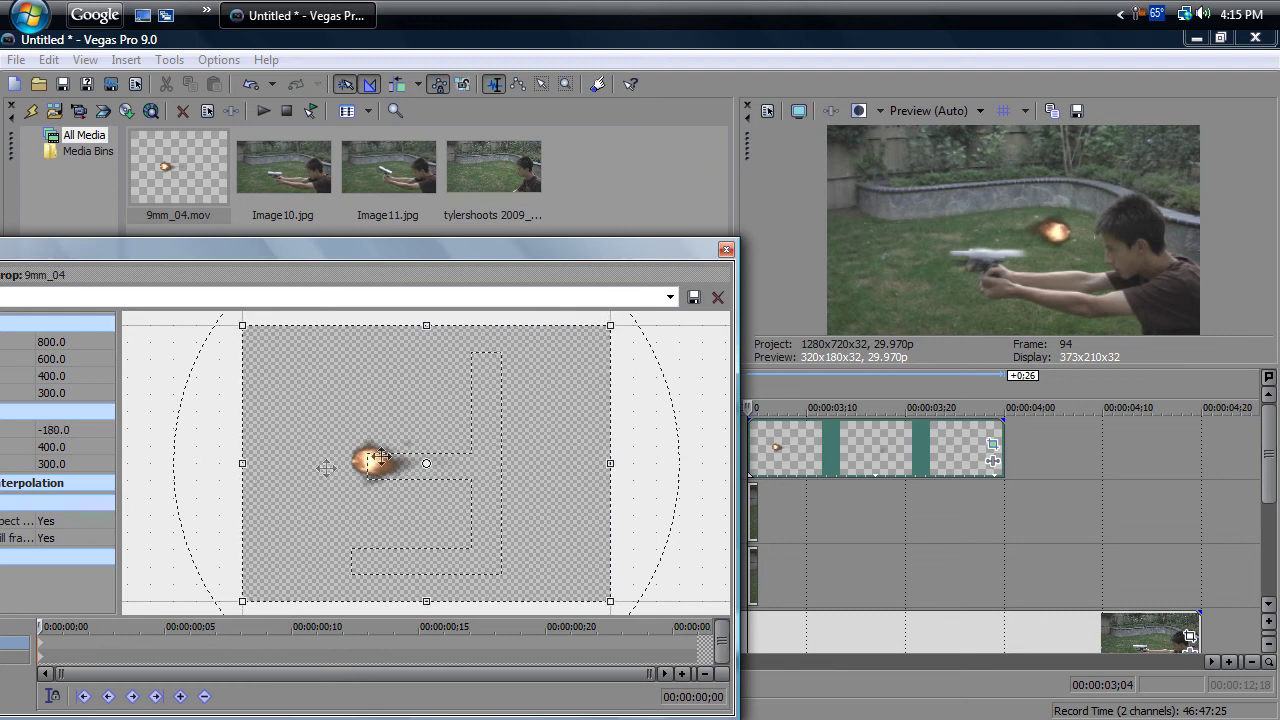
drag(449, 420, 299, 448)
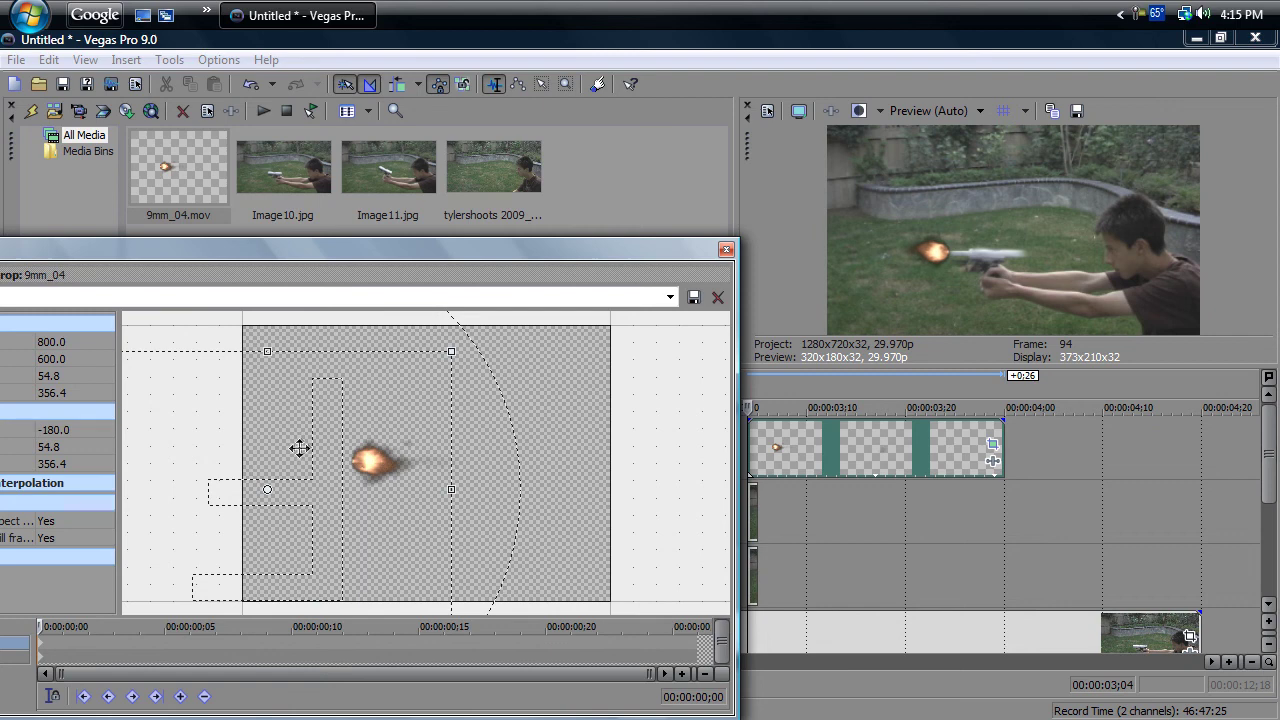
drag(480, 406, 418, 434)
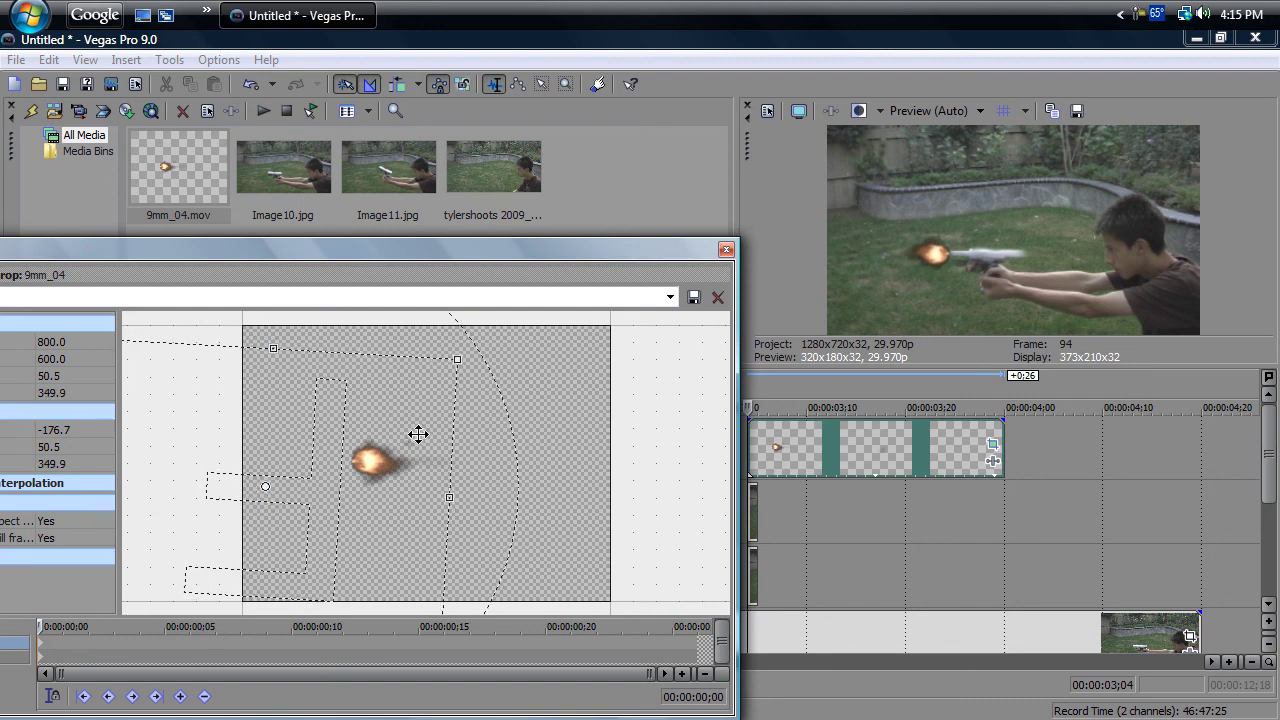
click(726, 249)
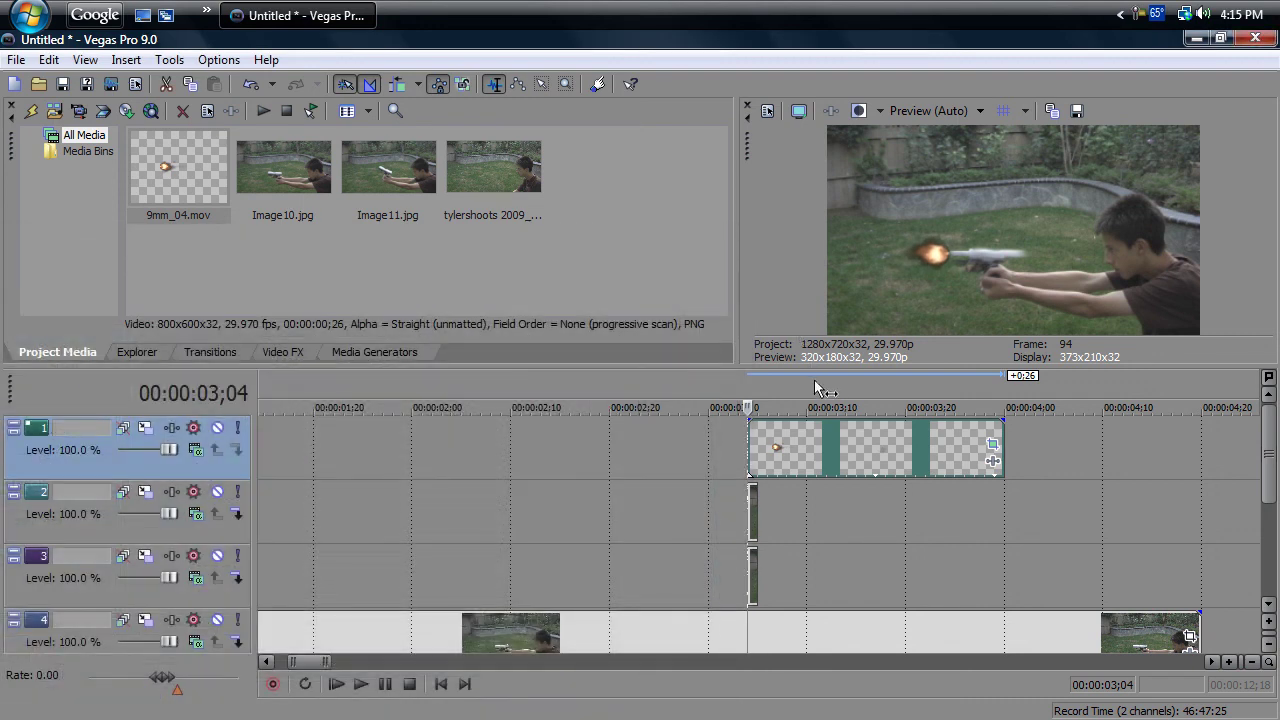
key(Right)
key(Right)
key(Right)
key(Right)
key(Left)
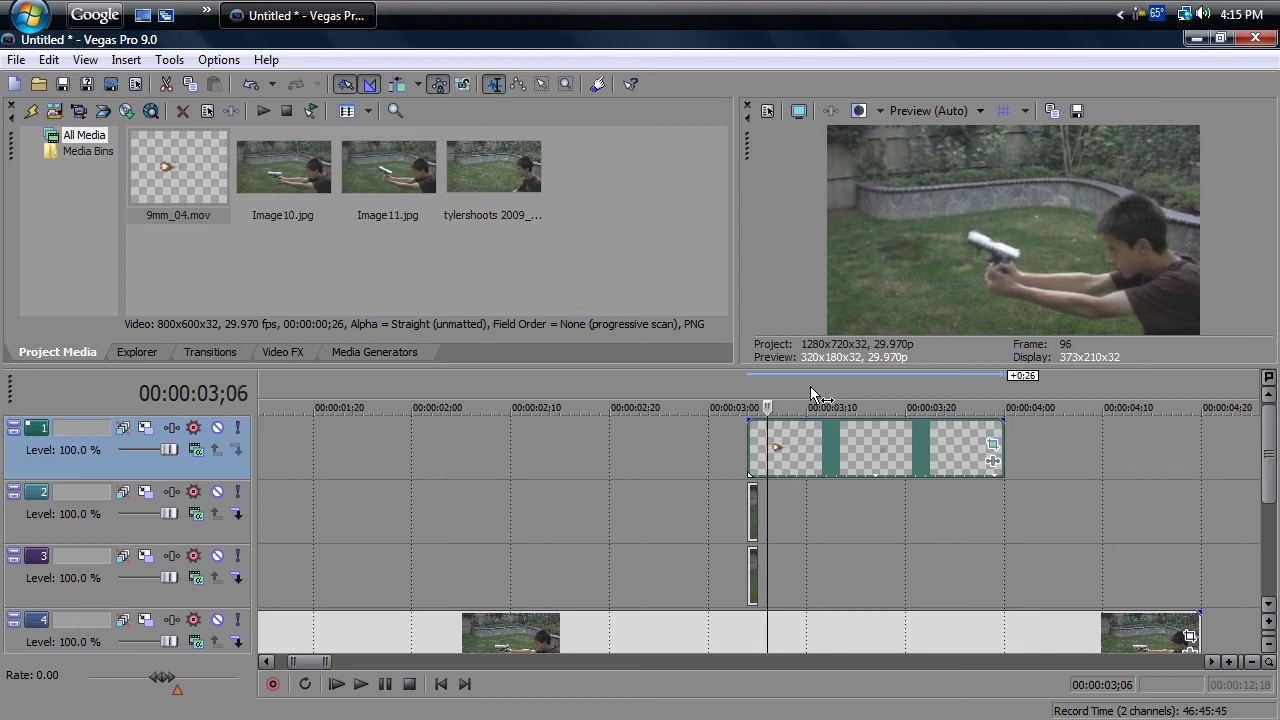
key(Left)
key(Left)
key(Left)
key(Right)
key(Right)
key(Left)
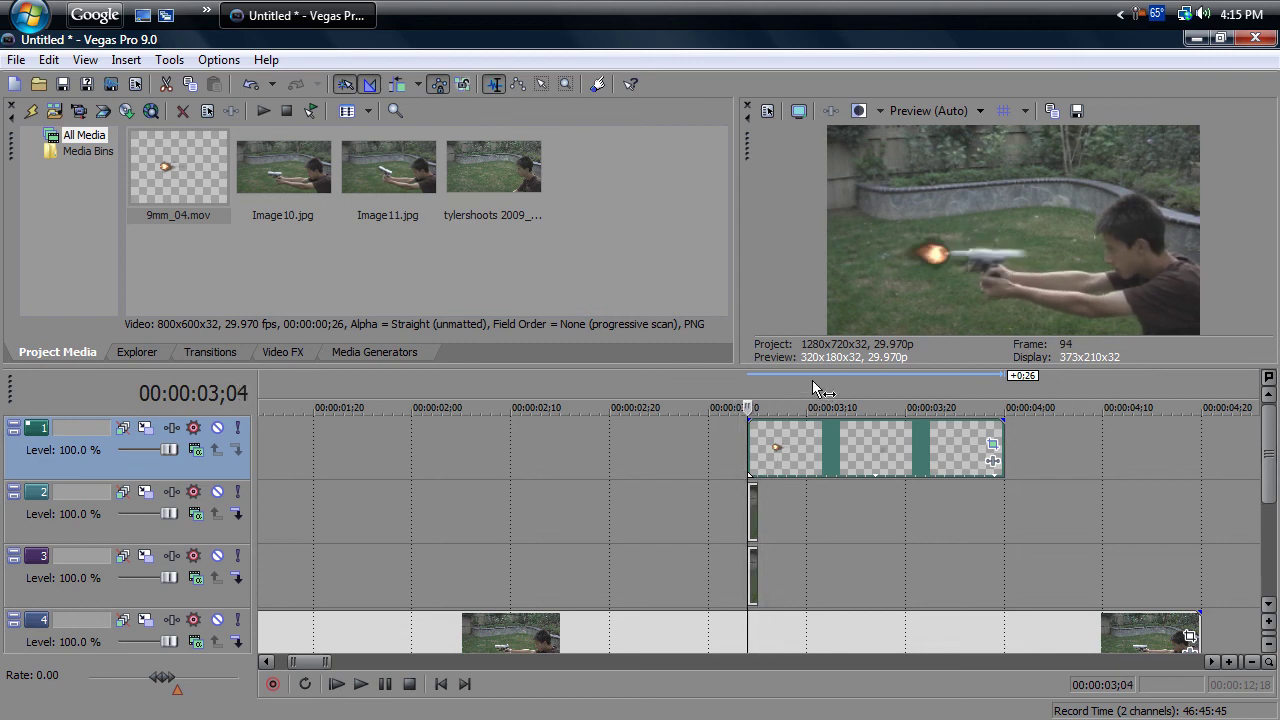